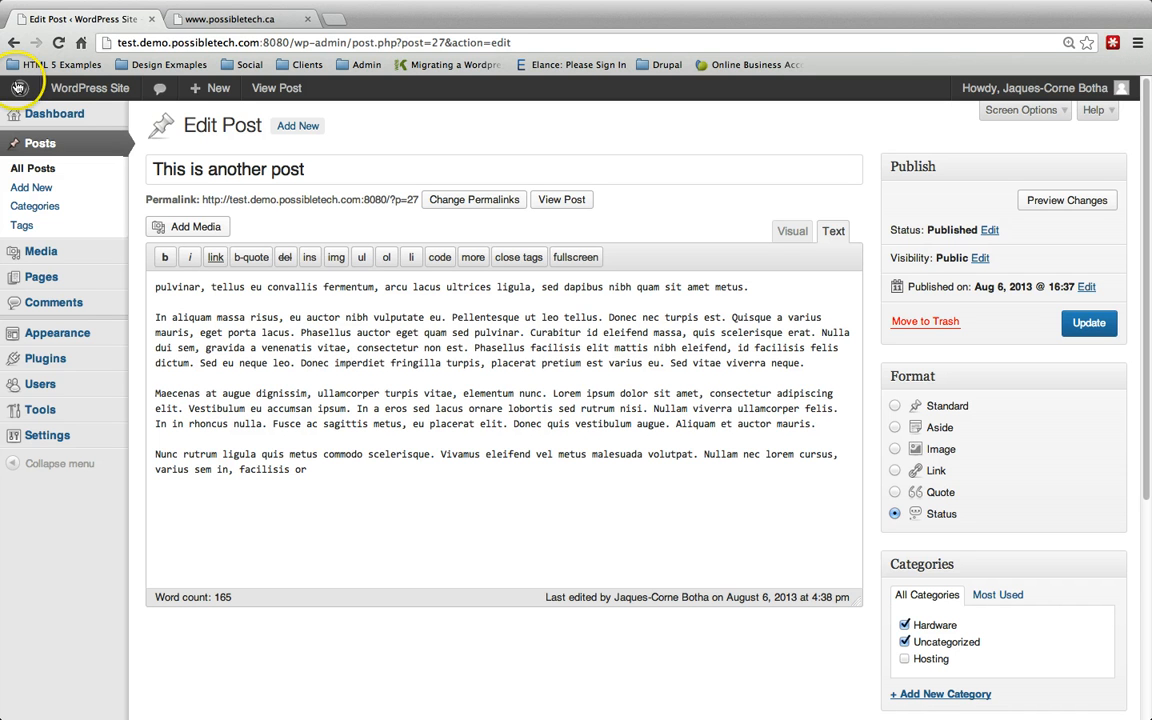
left_click_drag(308, 170, 103, 175)
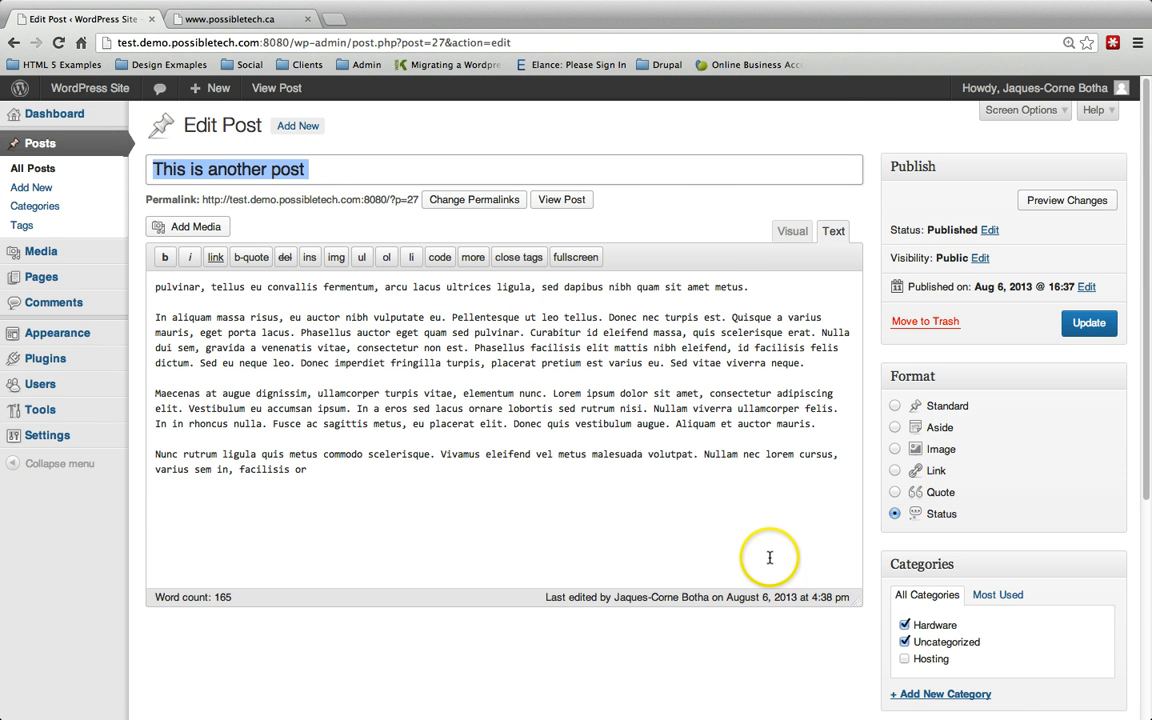
scroll(770, 558, "down", 5)
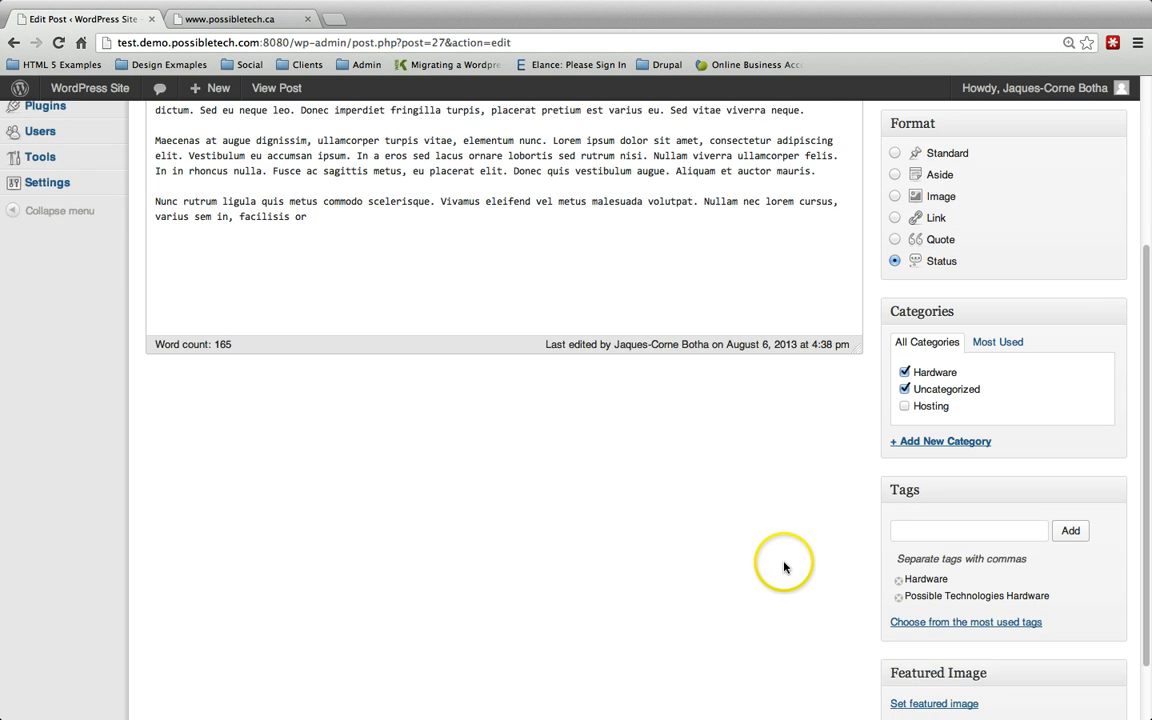
scroll(785, 566, "down", 3)
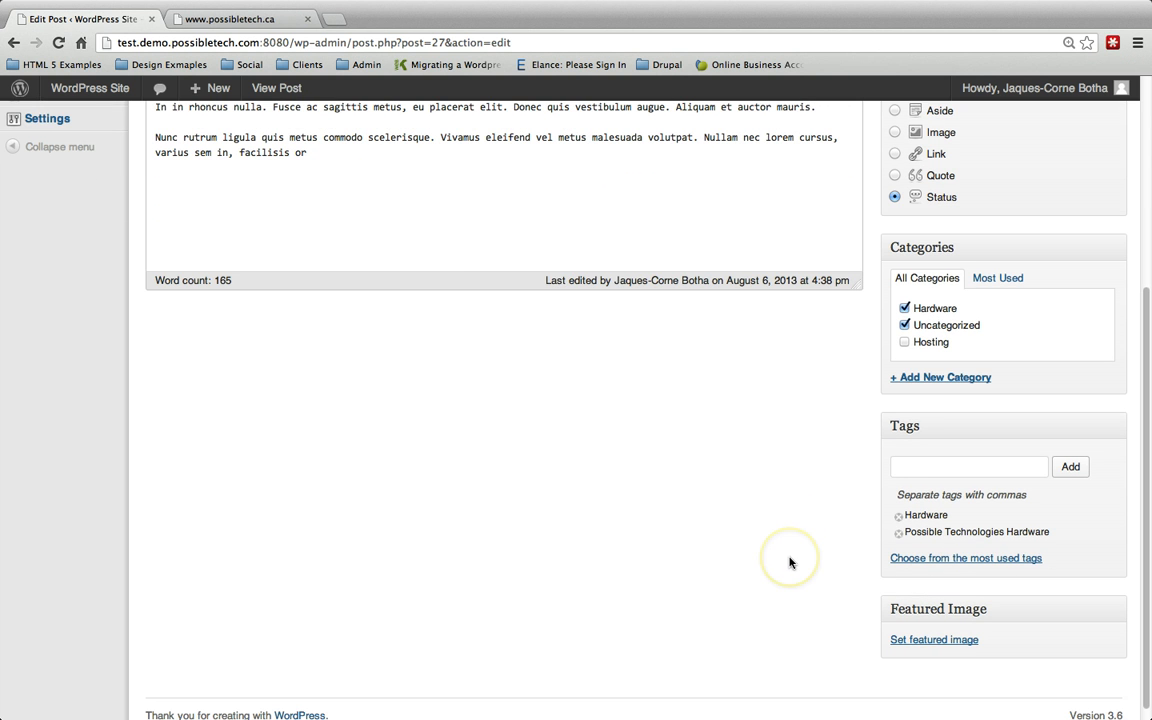
scroll(558, 244, "up", 5)
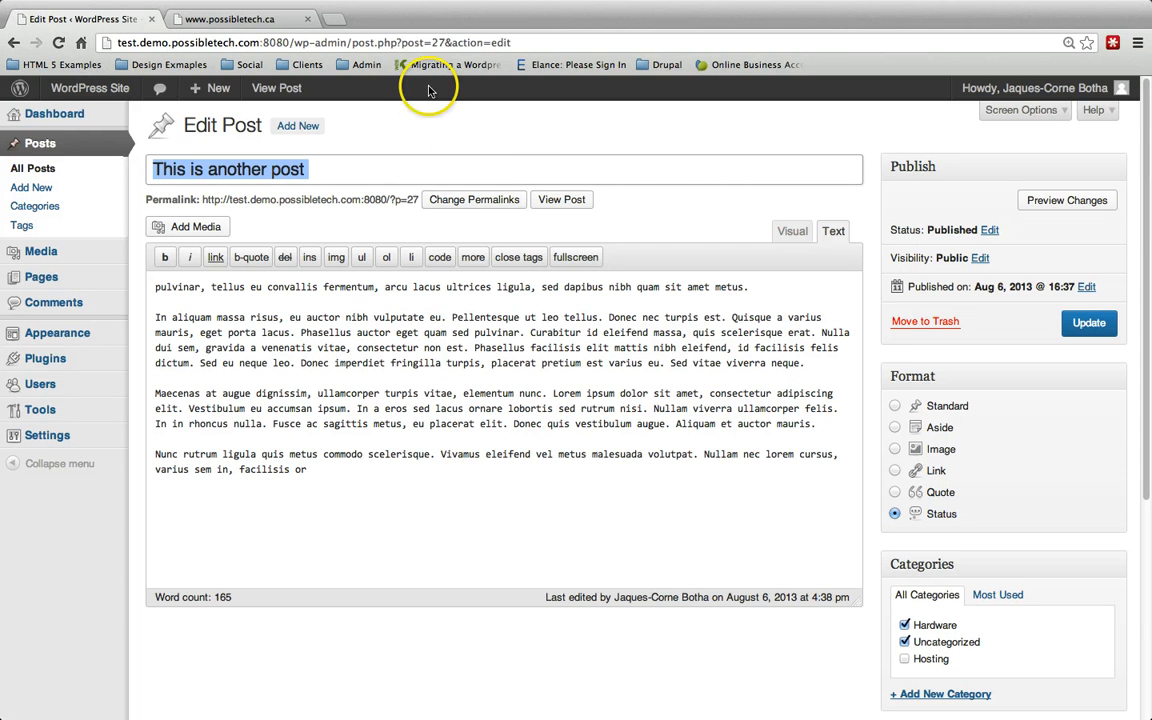
- Start a new post and title it "This is my Title for this post"
left_click(297, 125)
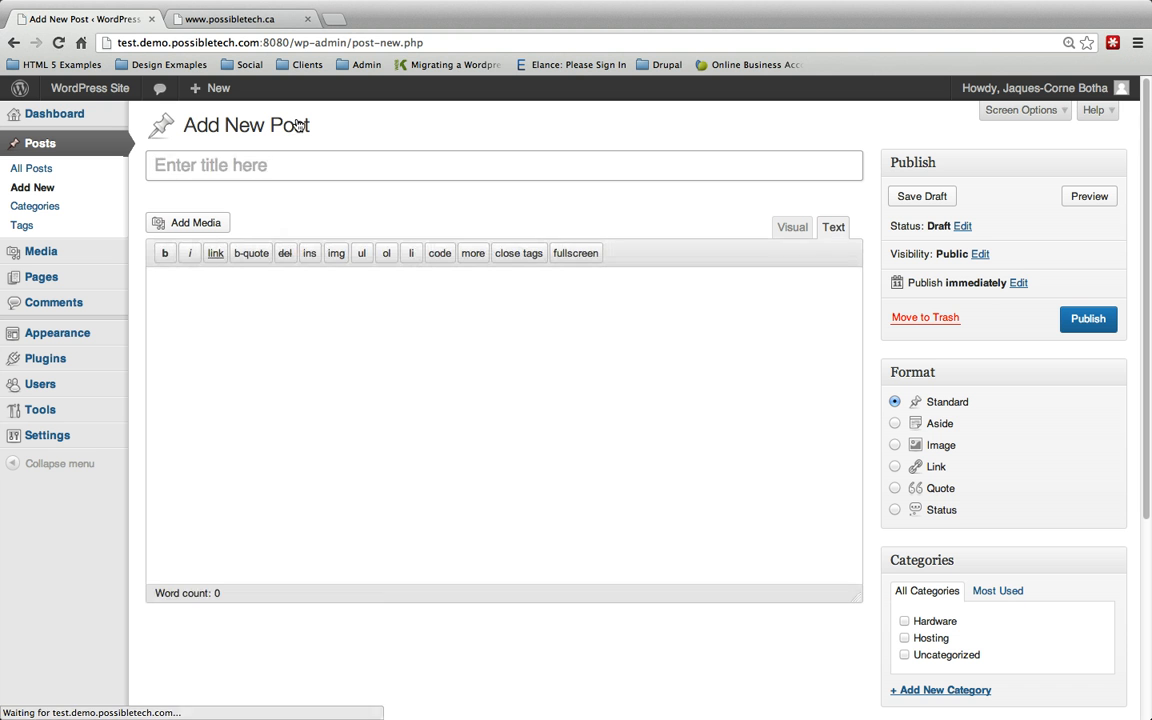
left_click(168, 156)
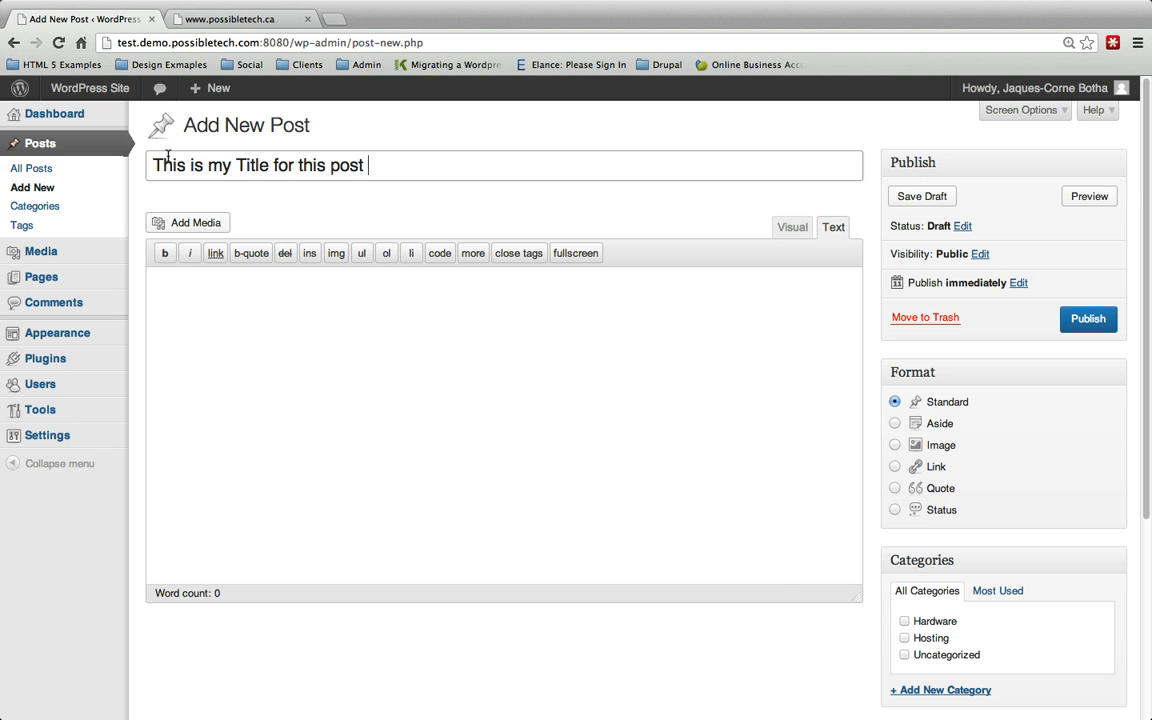
key("Tab")
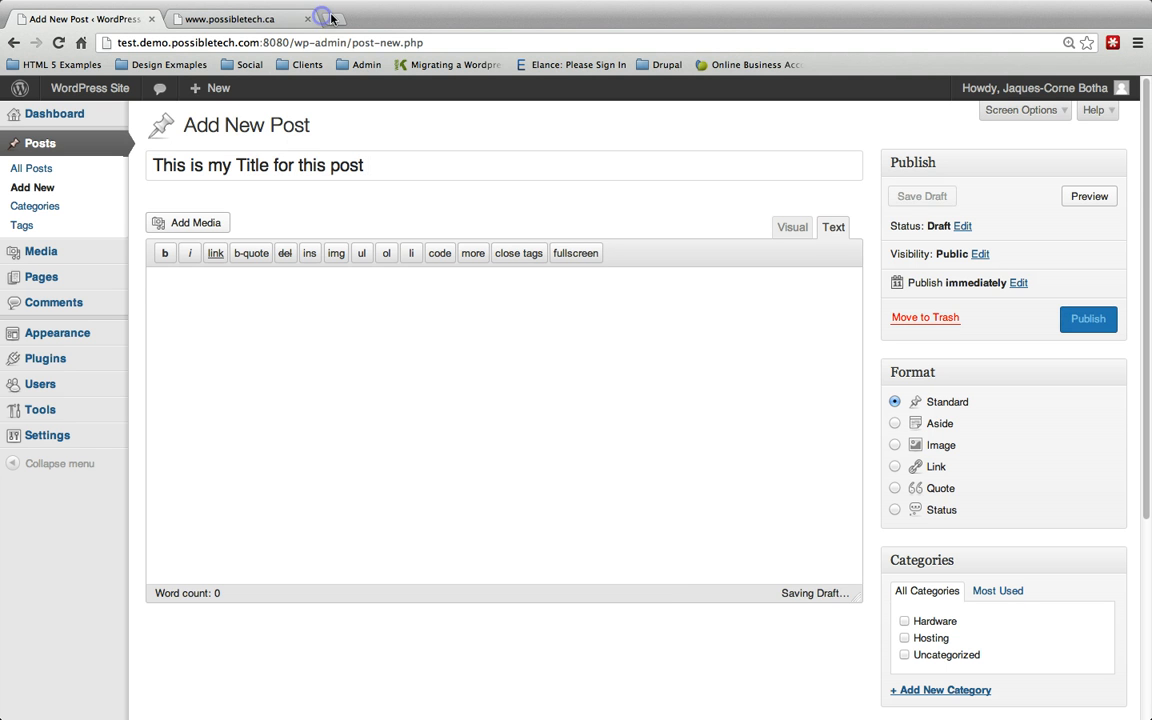
left_click(332, 20)
type("lo")
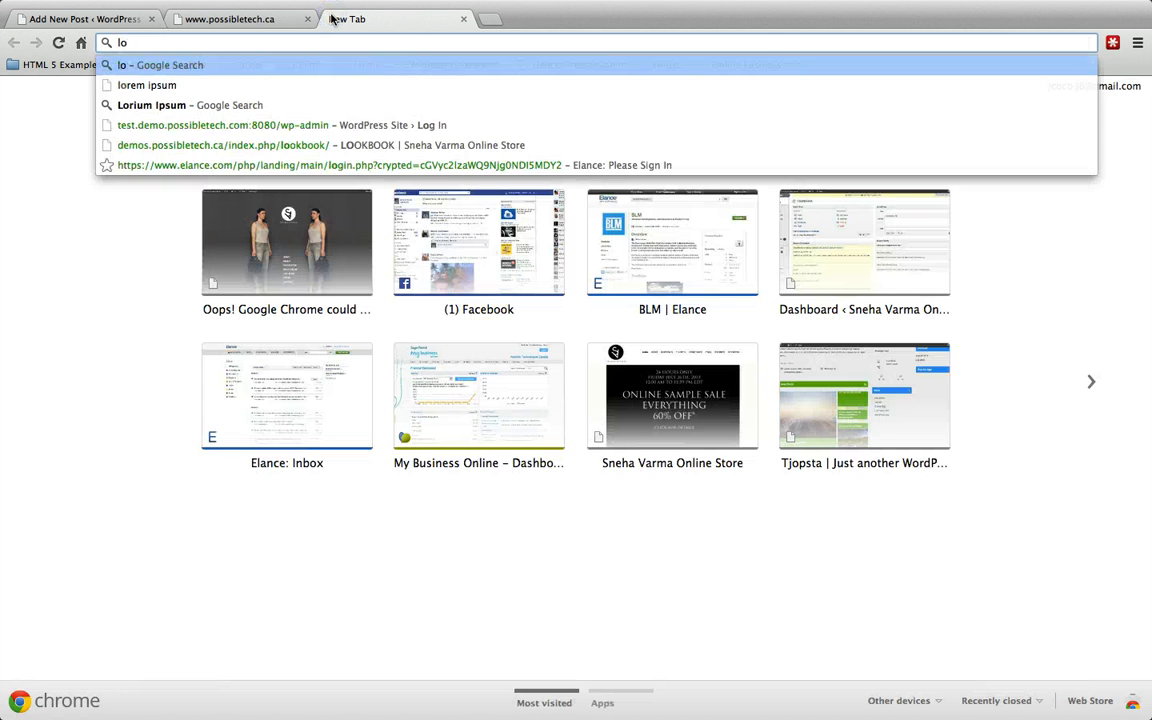
key("Down")
key("Return")
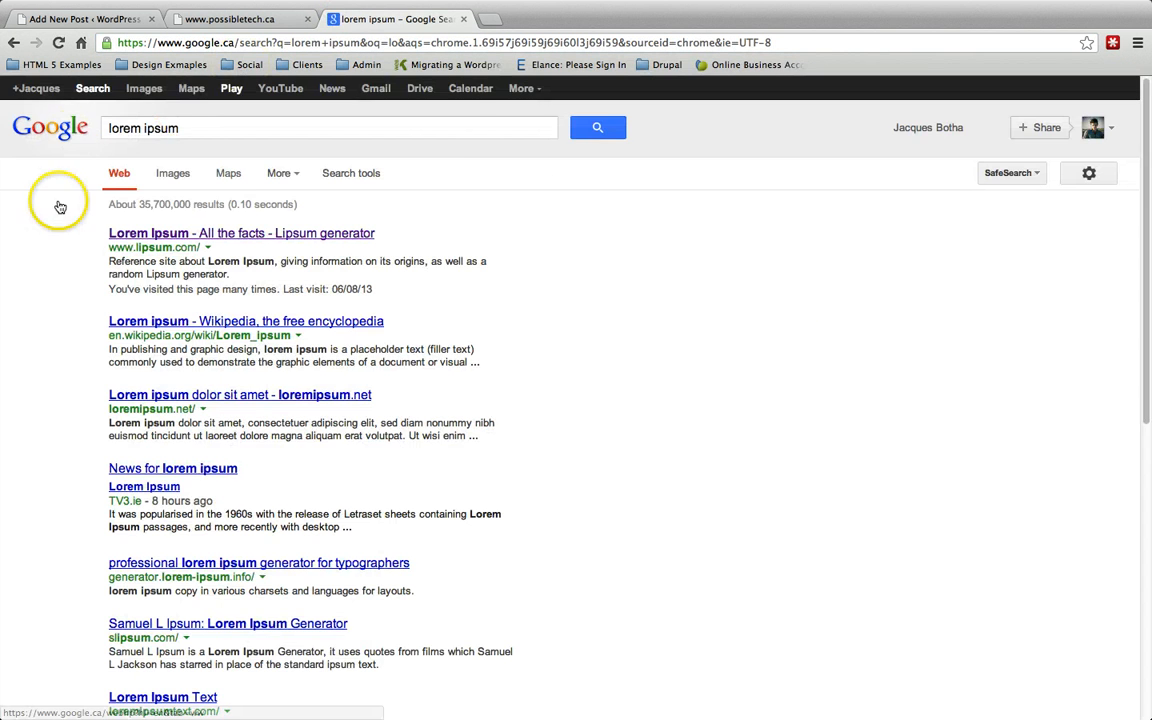
left_click(245, 233)
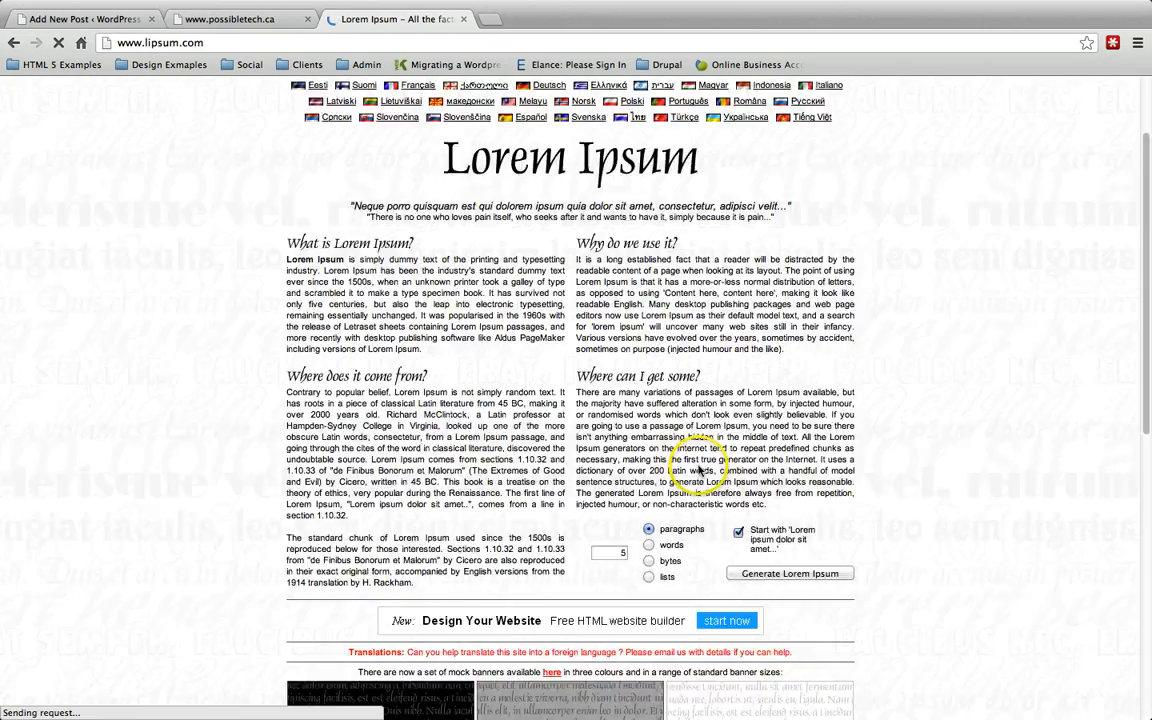
scroll(733, 445, "down", 5)
left_click(745, 366)
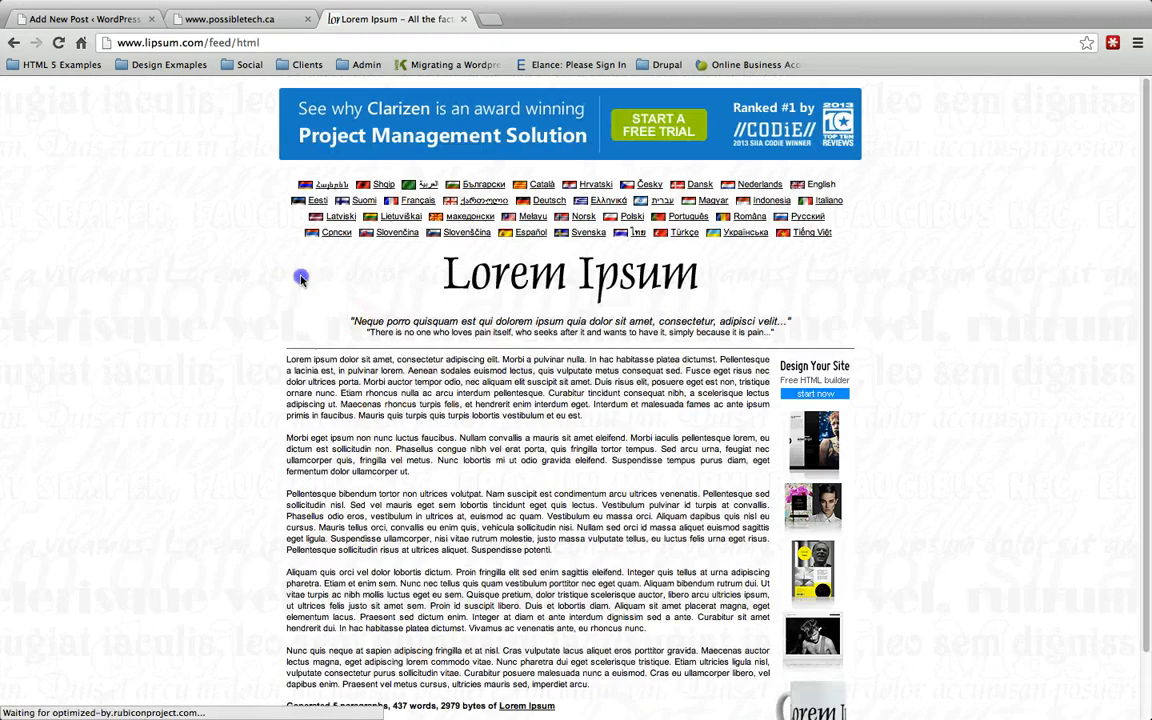
- Copy all the generated placeholder paragraphs and paste them into the new WordPress post's body
left_click_drag(282, 356, 589, 687)
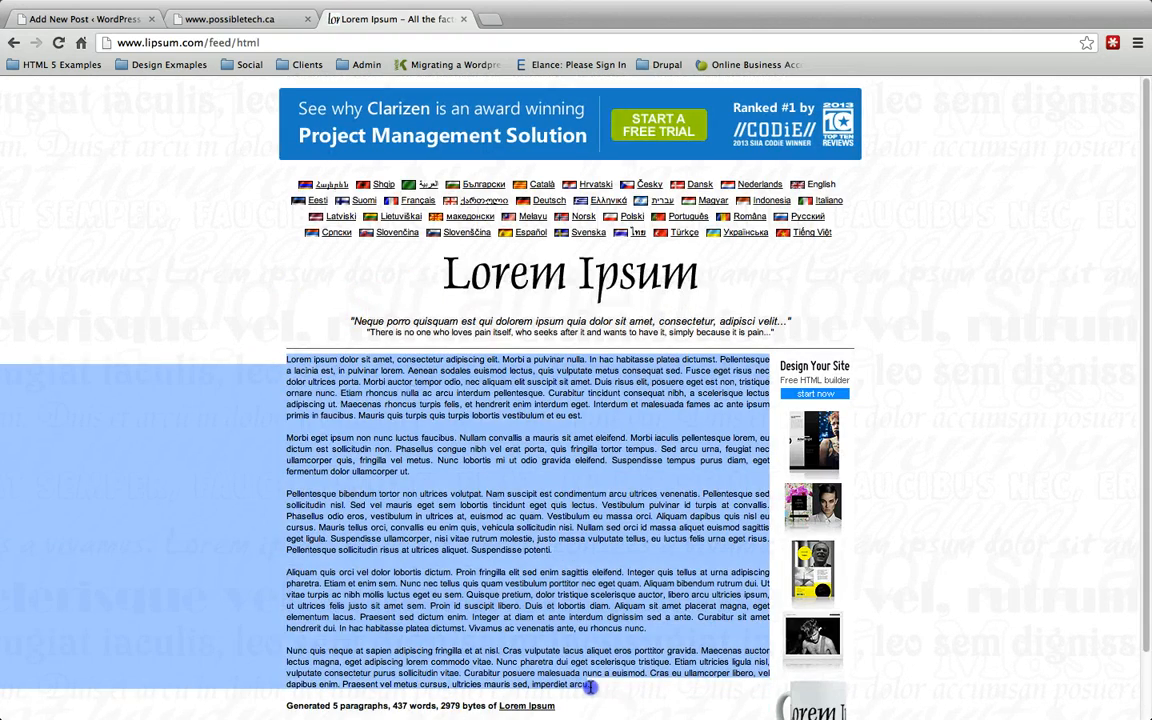
right_click(565, 624)
left_click(580, 543)
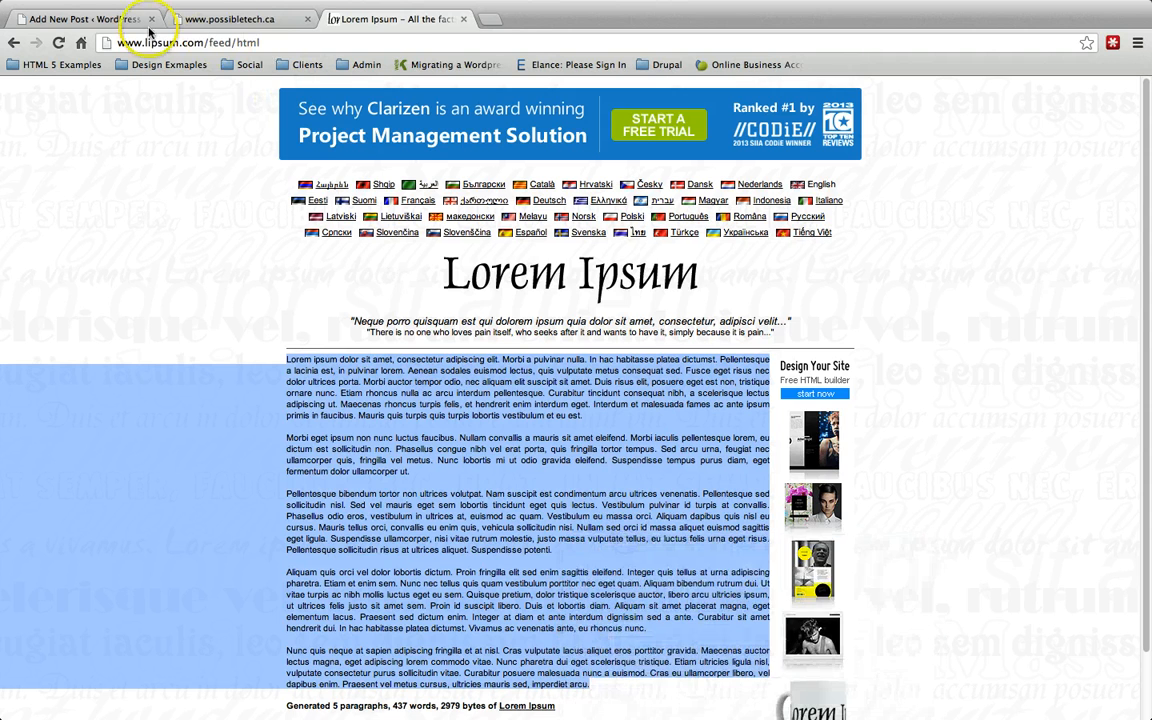
left_click(116, 12)
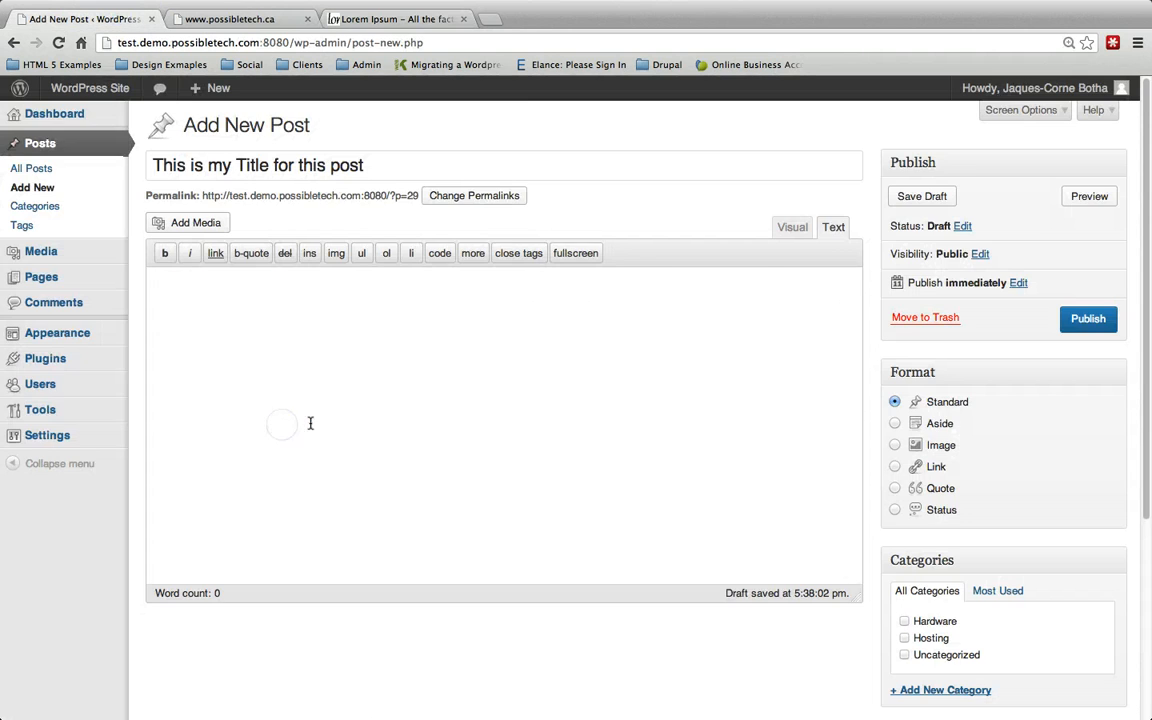
key("super+v")
- Add a new category named "Possible" to the post, without a parent category
scroll(463, 239, "down", 5)
scroll(478, 325, "up", 3)
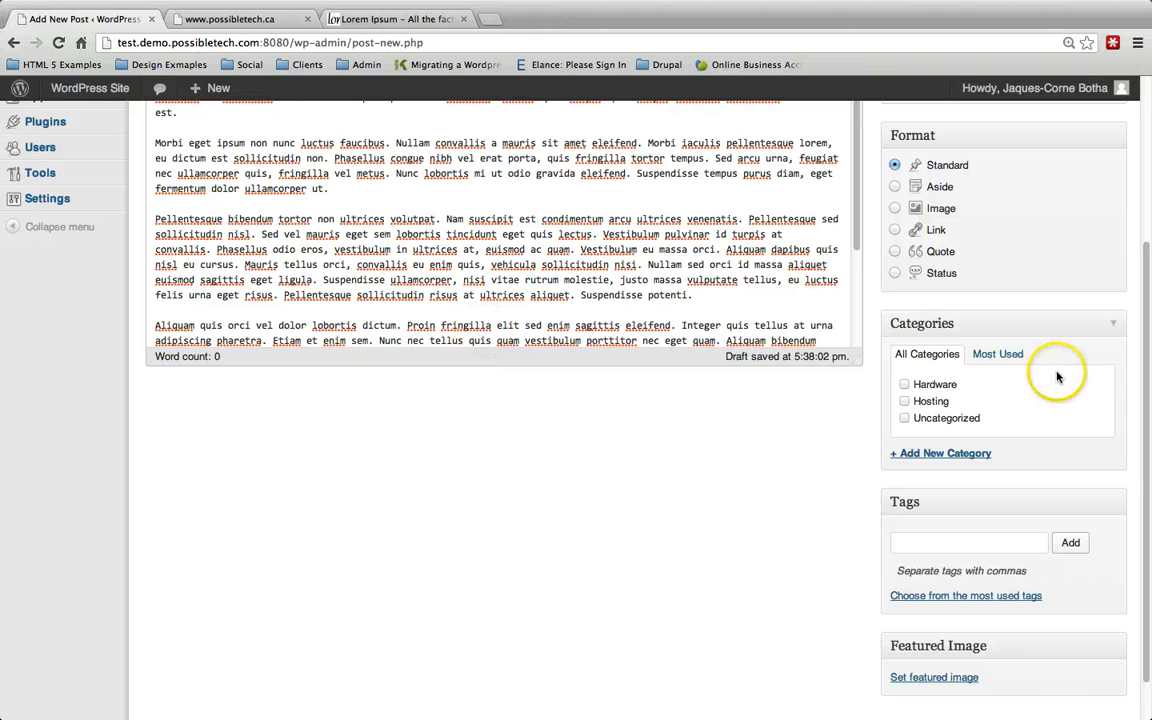
left_click(920, 454)
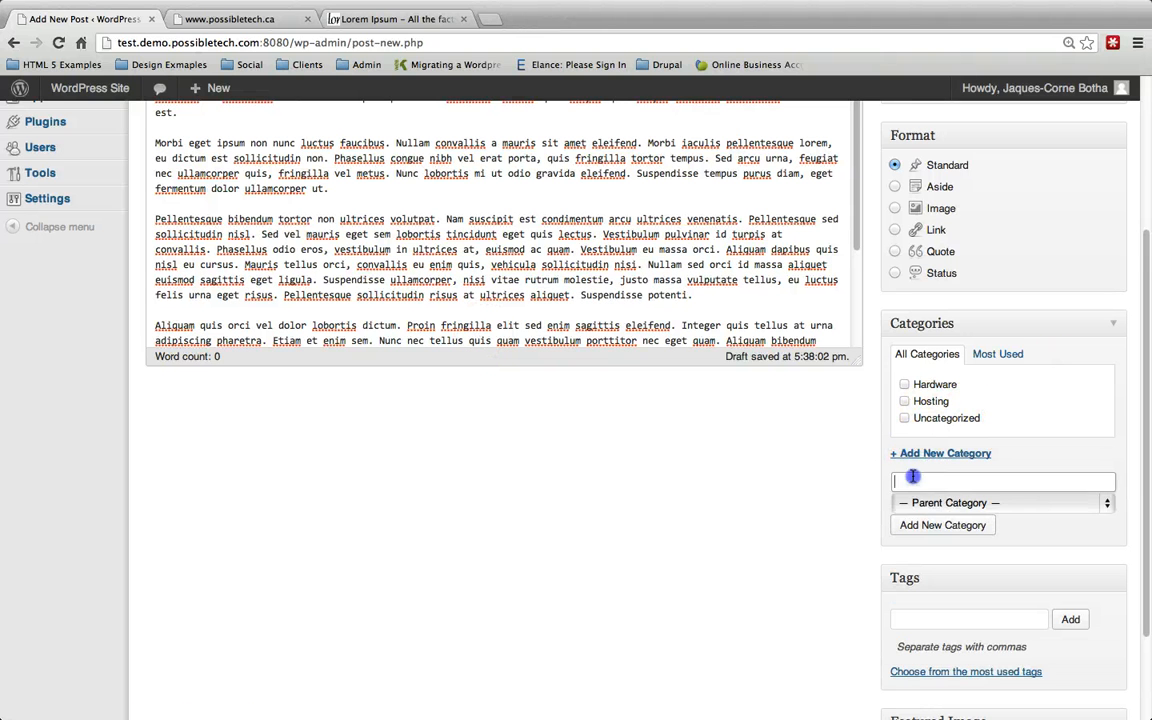
left_click(912, 477)
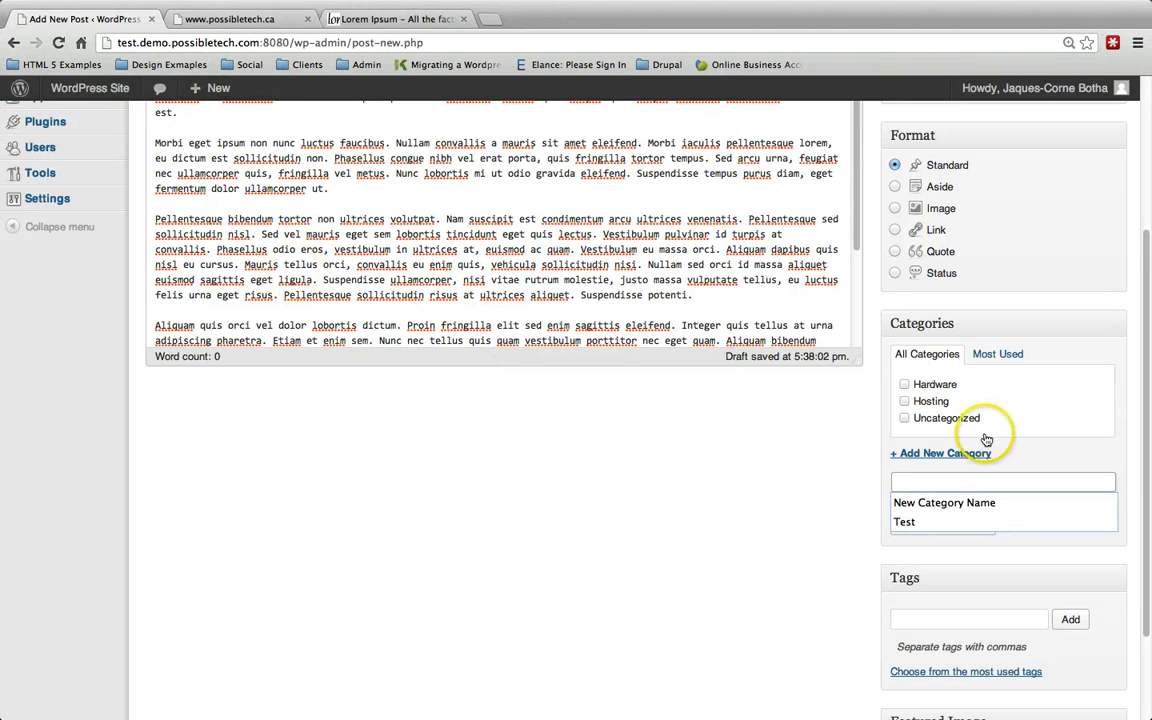
left_click(933, 481)
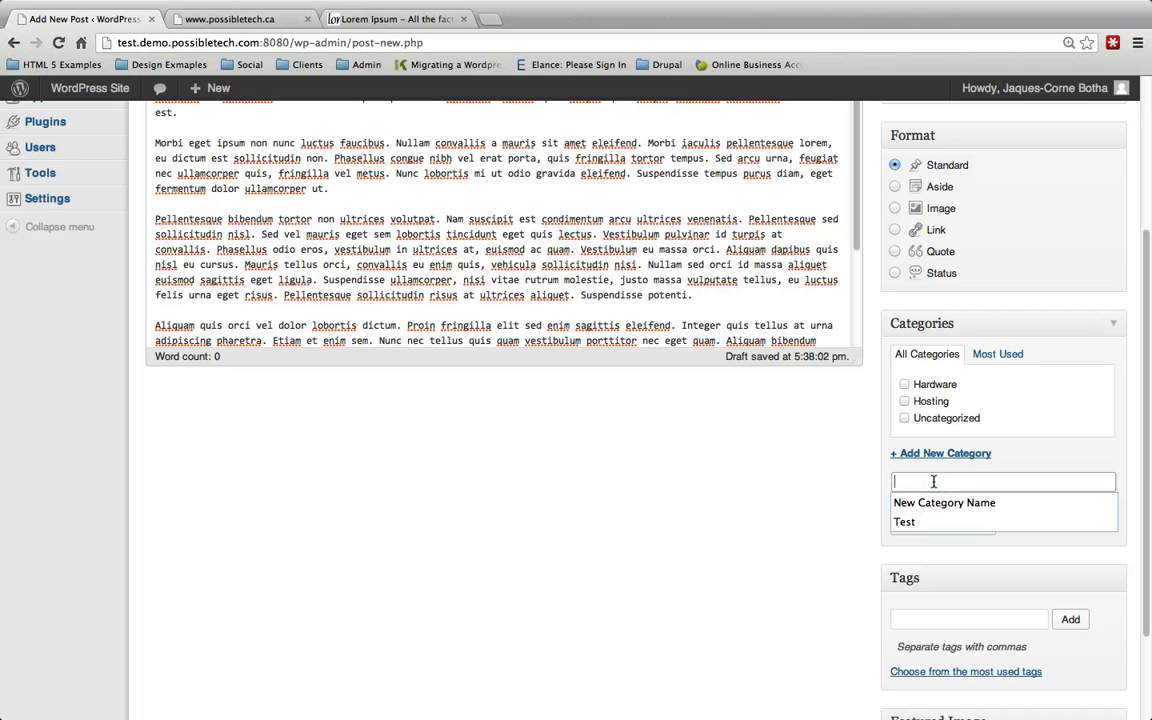
type("Possible")
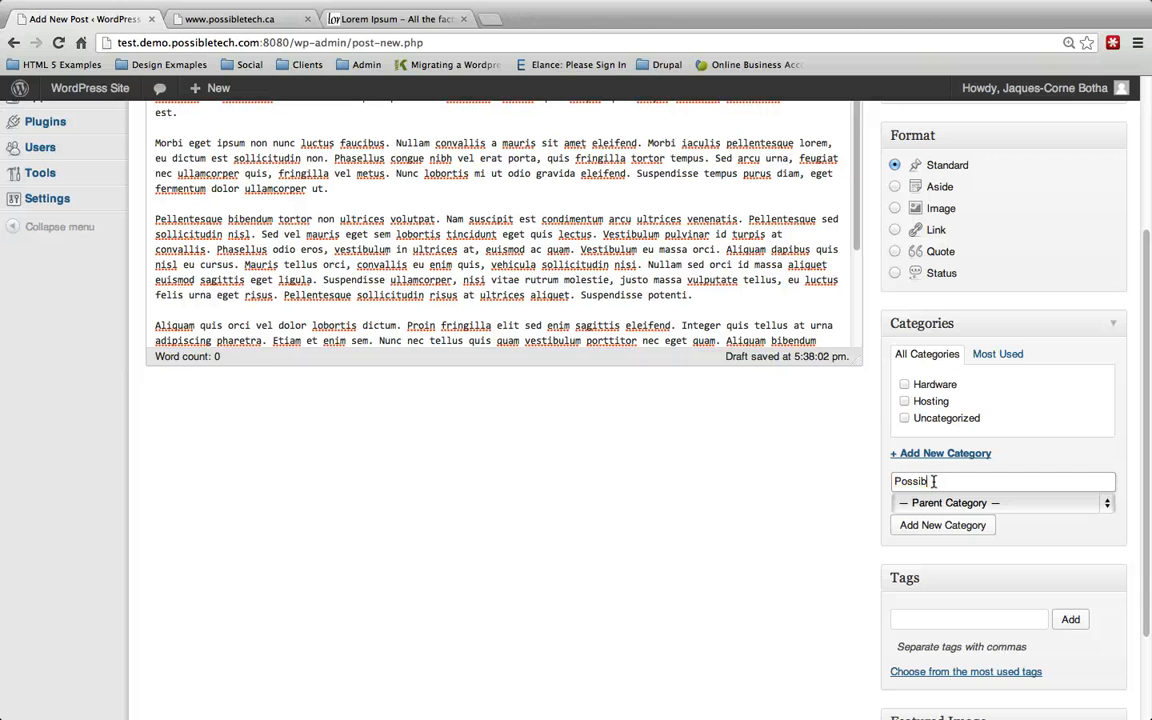
left_click(920, 527)
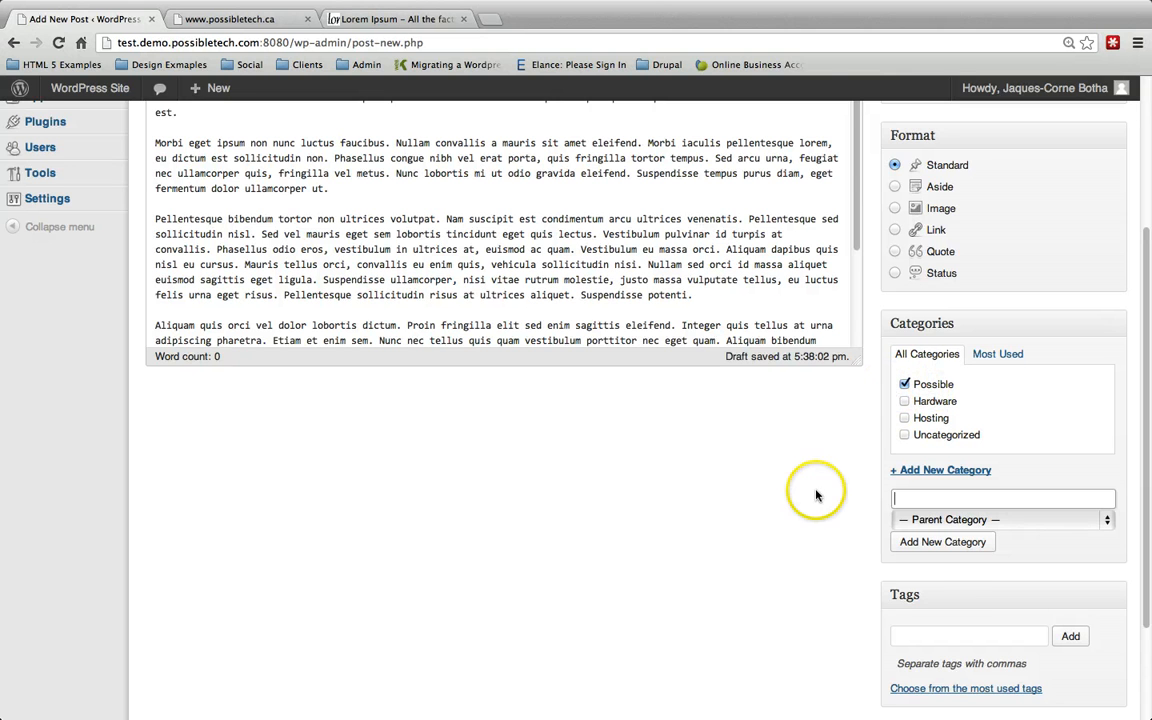
- Add the tag "Possible" to the post
scroll(930, 590, "down", 2)
left_click(950, 571)
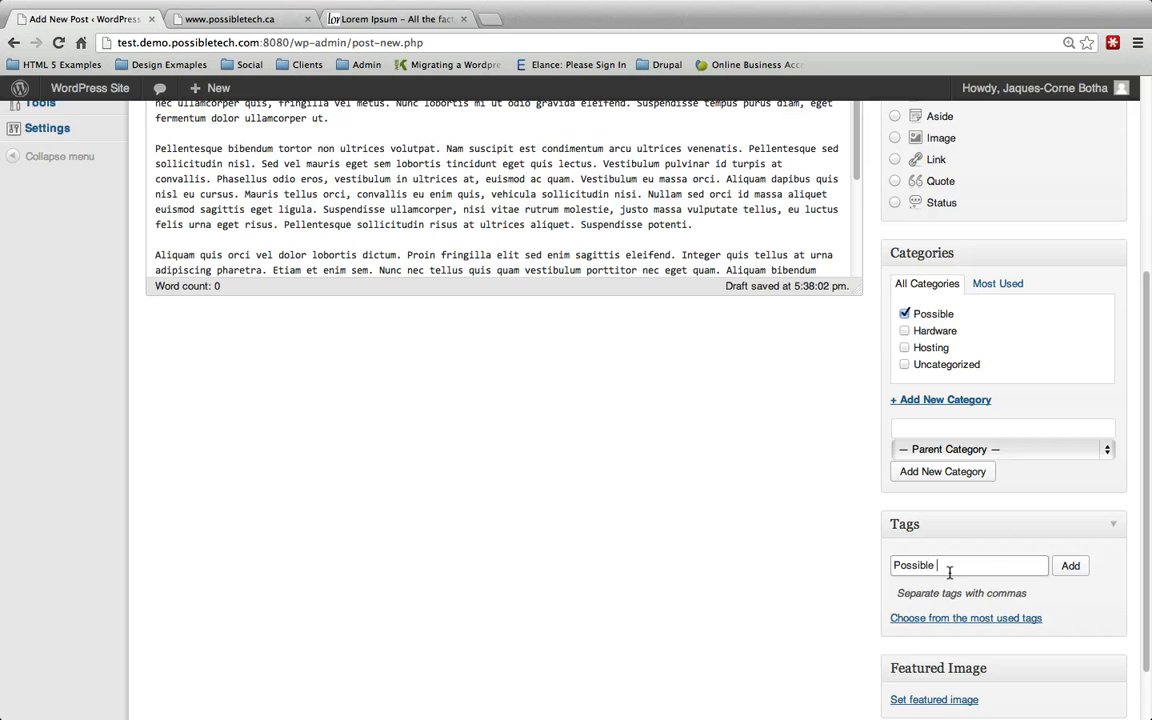
type("Possible")
key("Return")
- Set the post format to Aside and publish the post
scroll(960, 585, "down", 2)
scroll(977, 597, "up", 5)
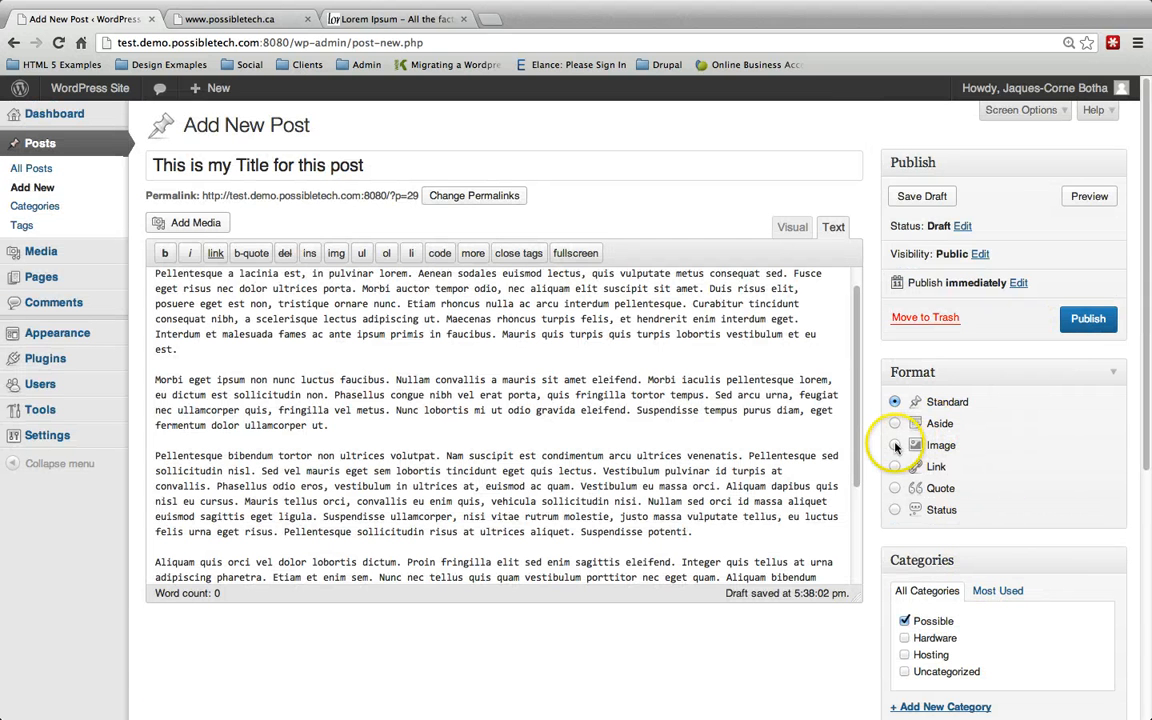
left_click(940, 423)
left_click(1088, 318)
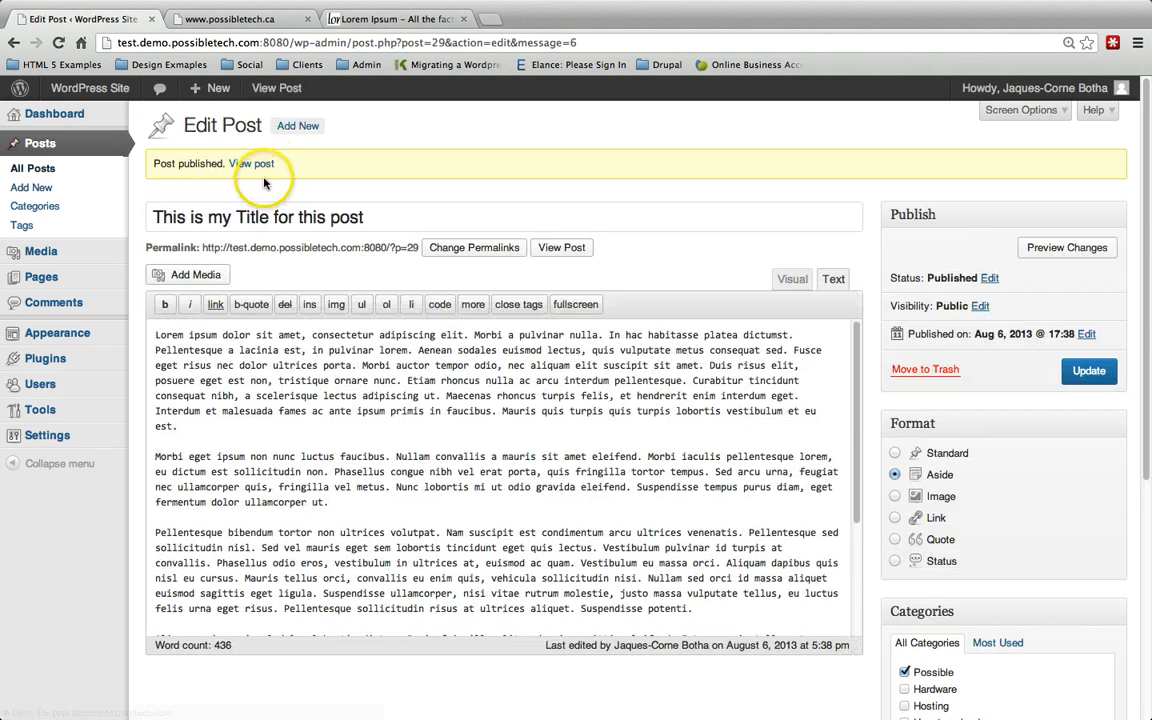
- Open the published post in a separate browser tab and examine its layout and the site's list of categories
left_click(262, 163, "super")
left_click(207, 22)
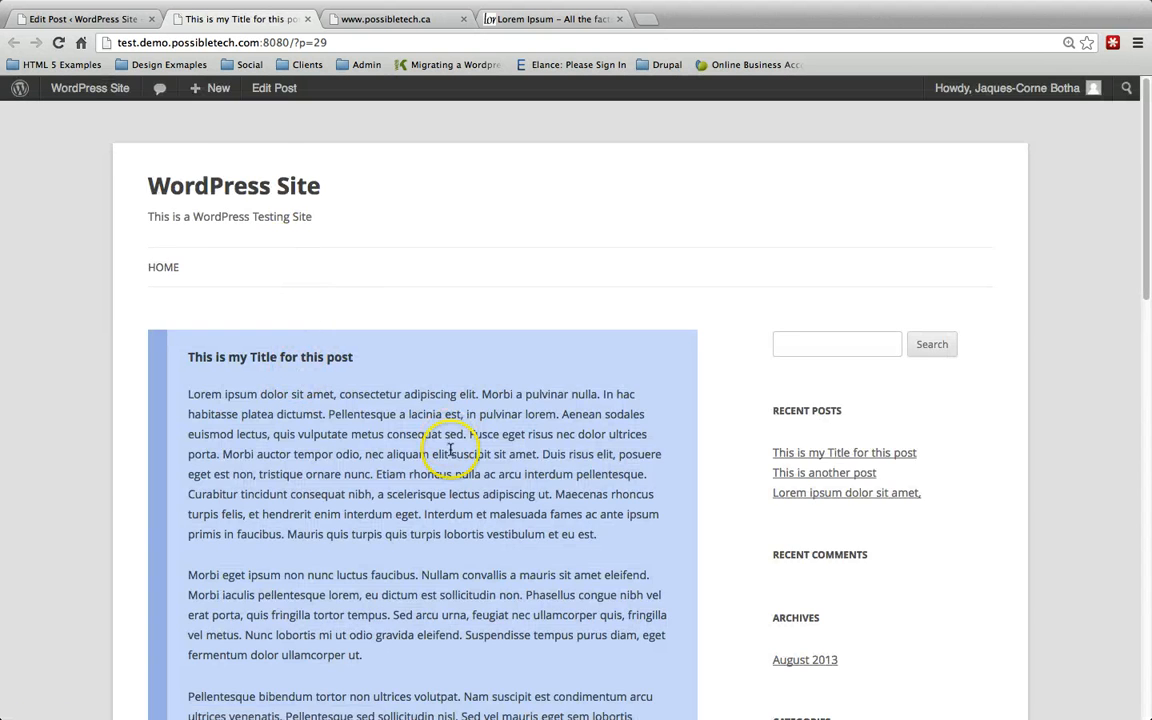
scroll(458, 440, "down", 2)
scroll(453, 452, "down", 5)
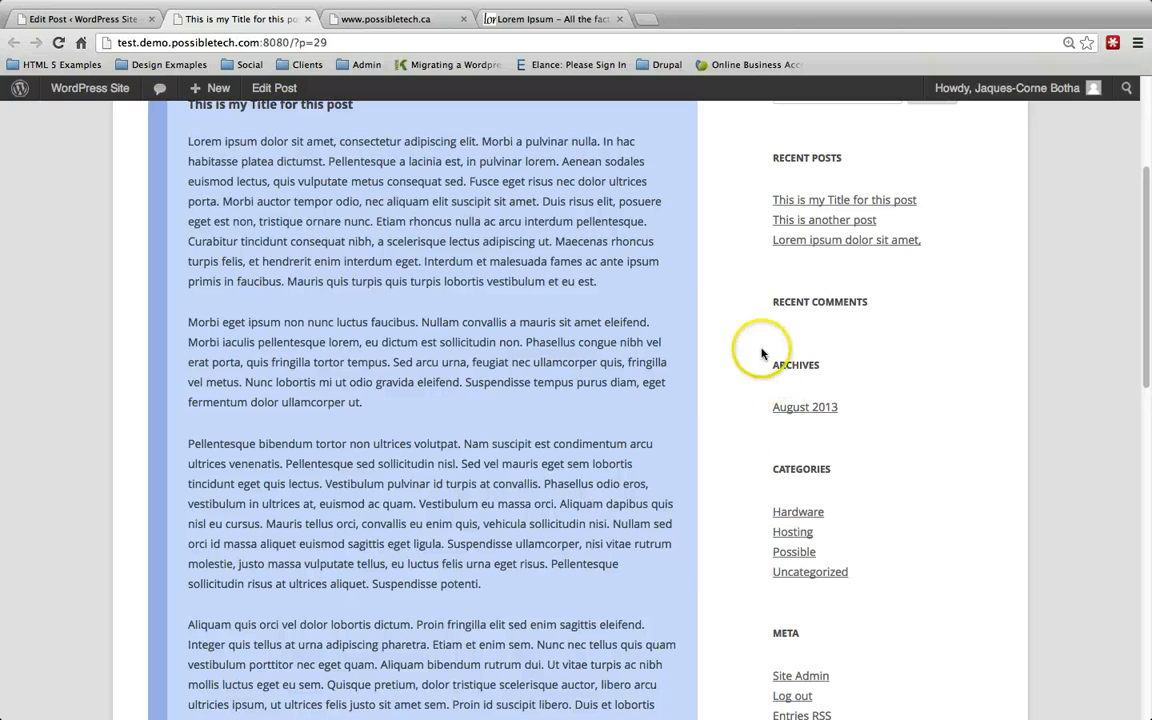
scroll(785, 366, "down", 3)
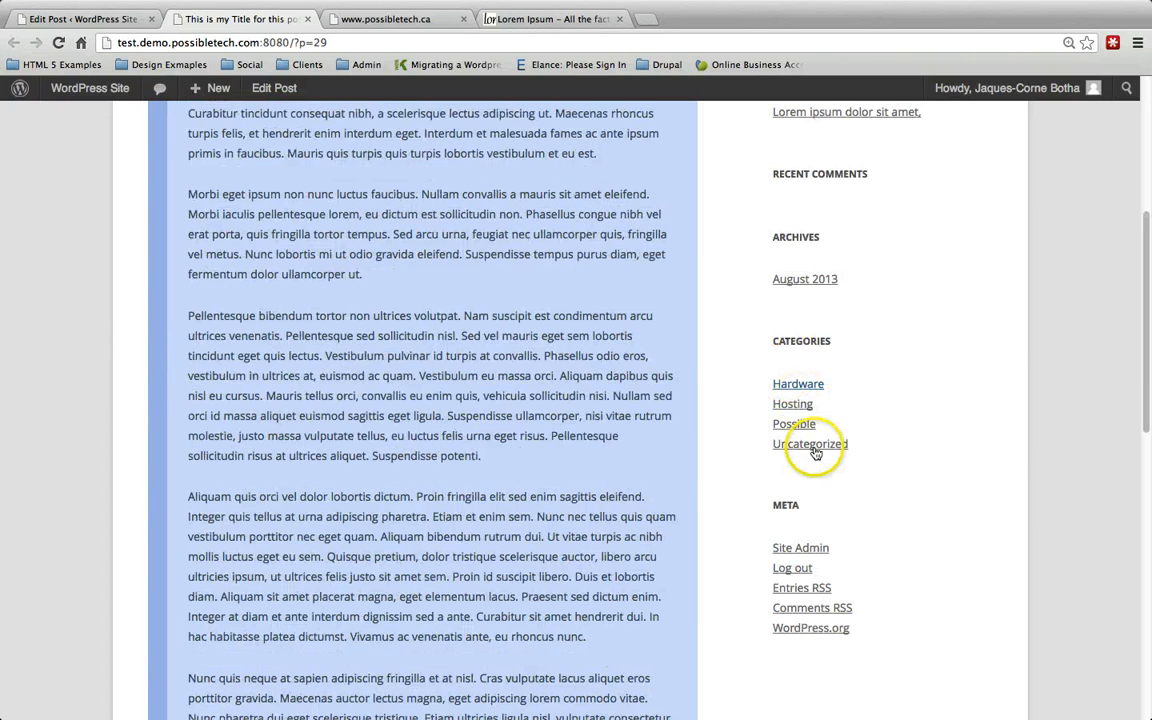
- Open the Possible category archive, followed by the Uncategorized archive, and examine which posts each one contains
left_click(793, 425)
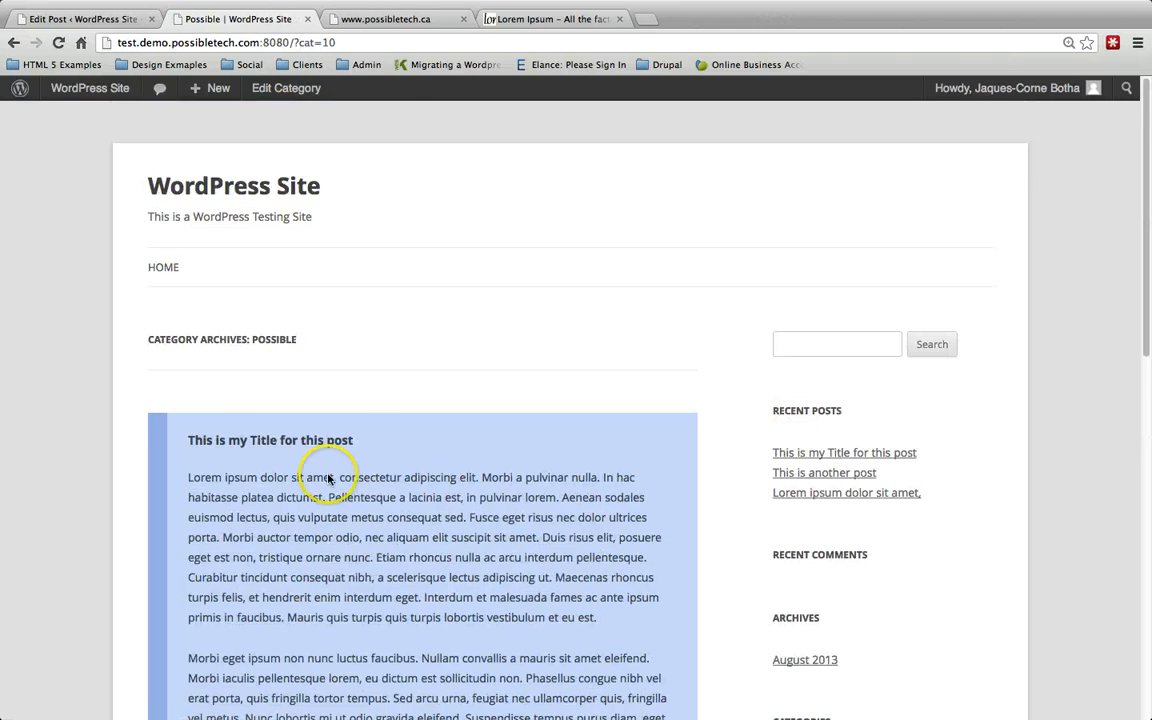
scroll(380, 450, "down", 2)
scroll(605, 662, "down", 1)
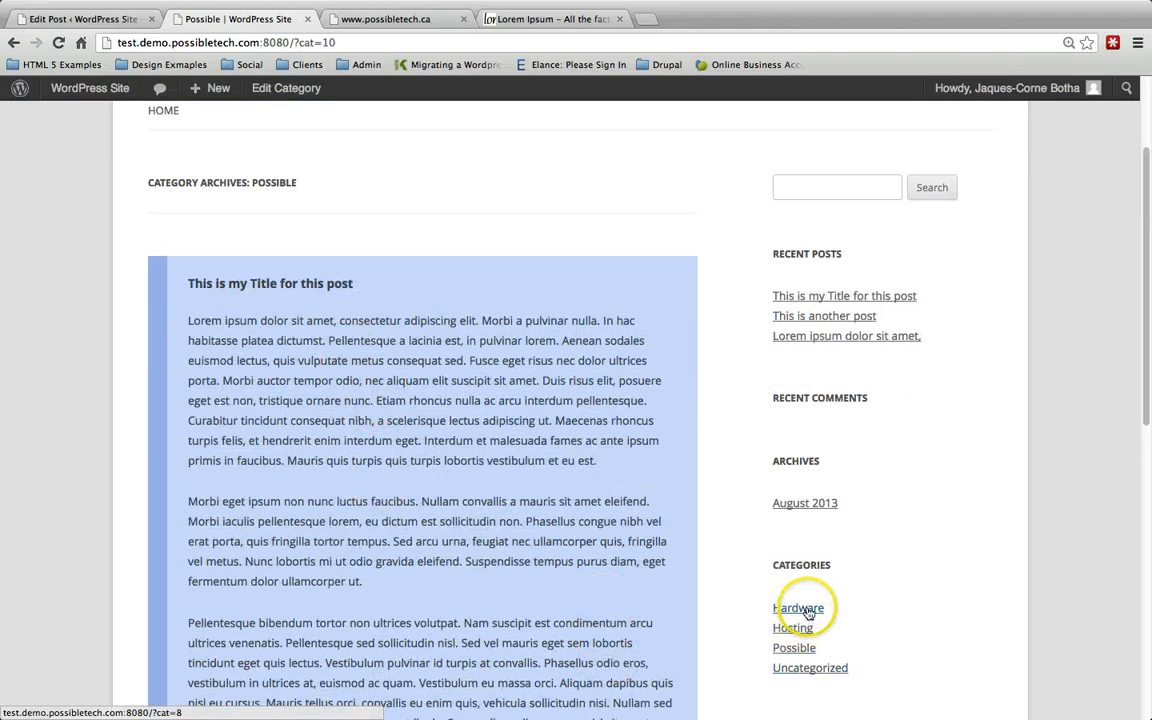
left_click(796, 667)
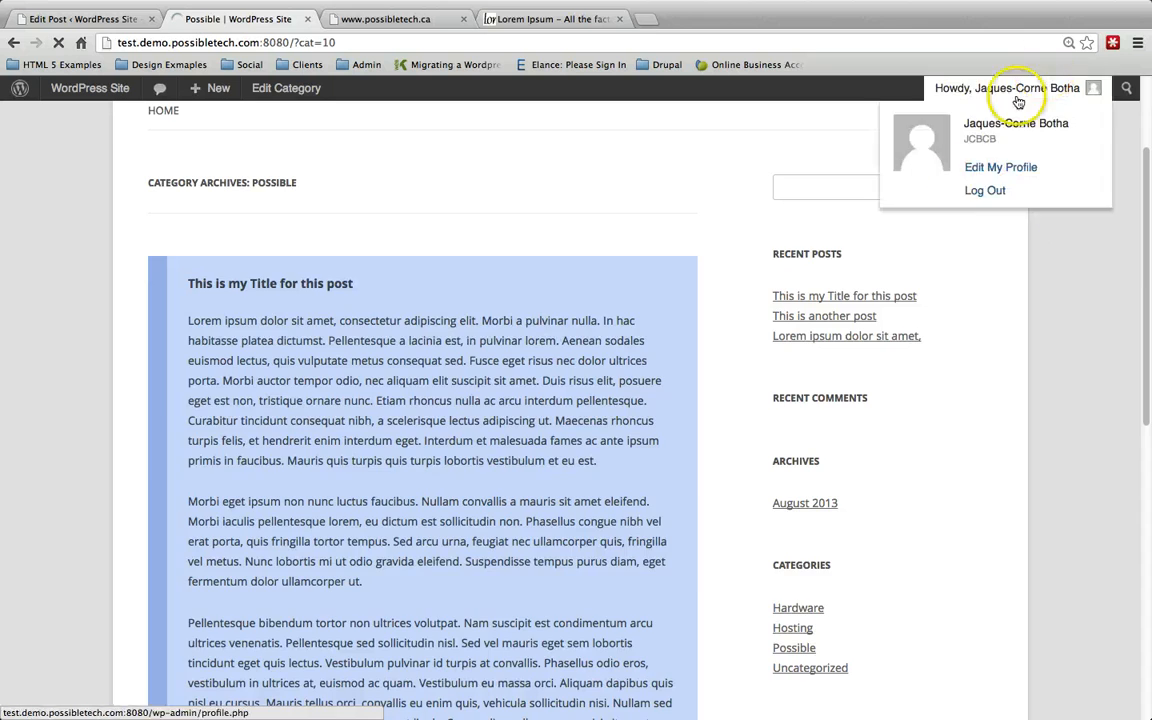
scroll(933, 587, "down", 3)
scroll(933, 587, "down", 3)
scroll(905, 560, "up", 4)
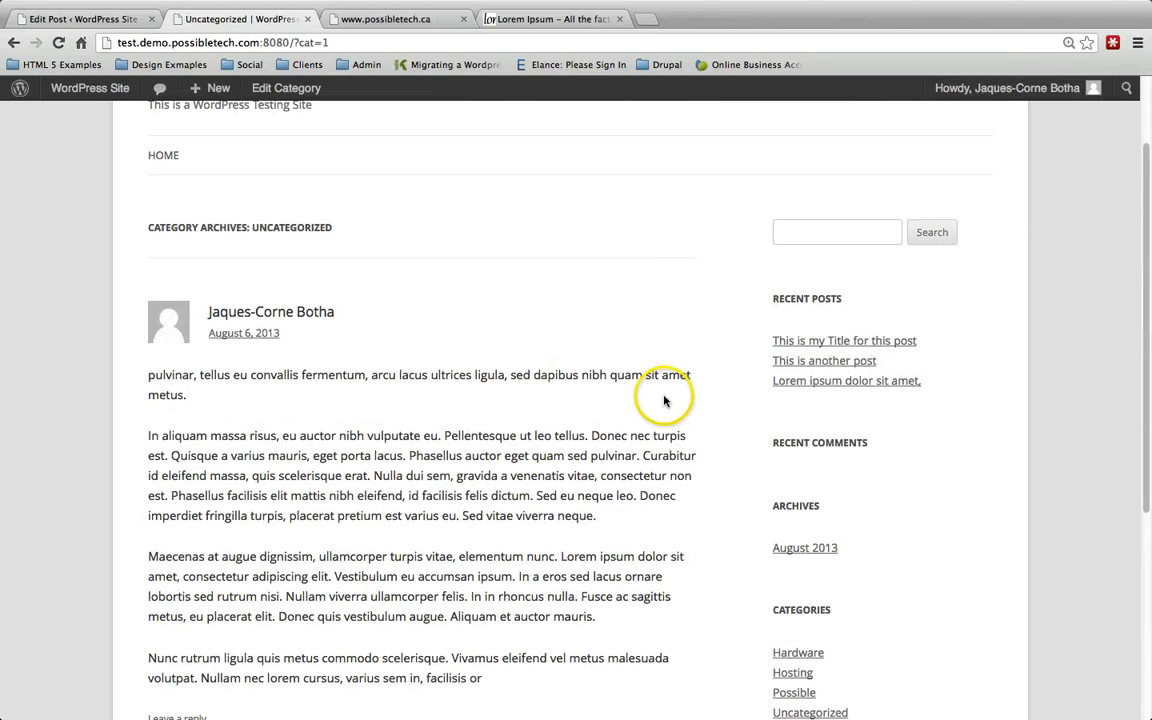
scroll(663, 393, "up", 1)
scroll(637, 416, "up", 1)
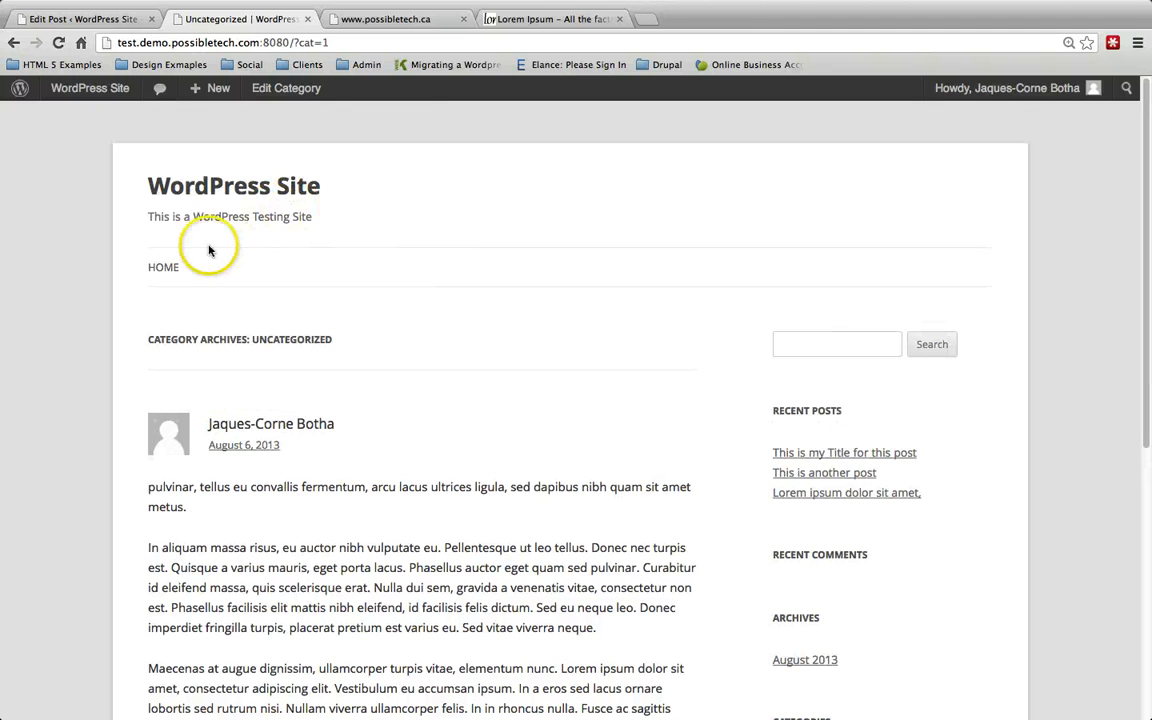
- Return to the site's home page and examine how the posts of different formats are displayed
left_click(175, 266)
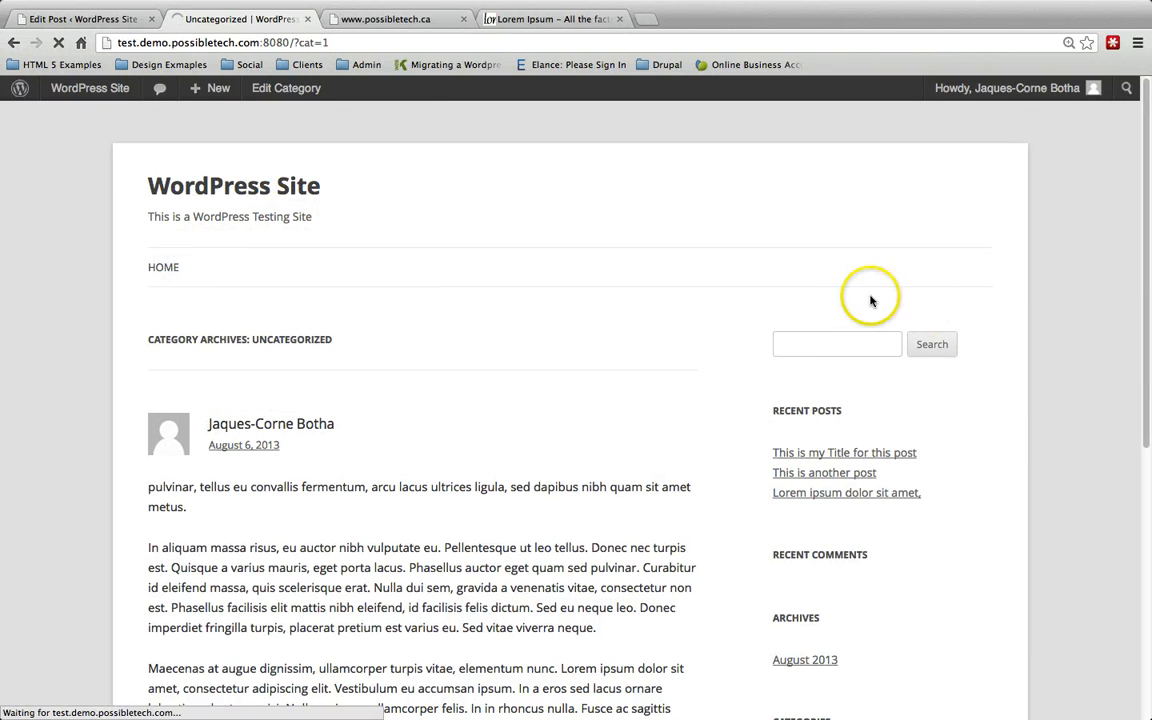
scroll(668, 436, "down", 15)
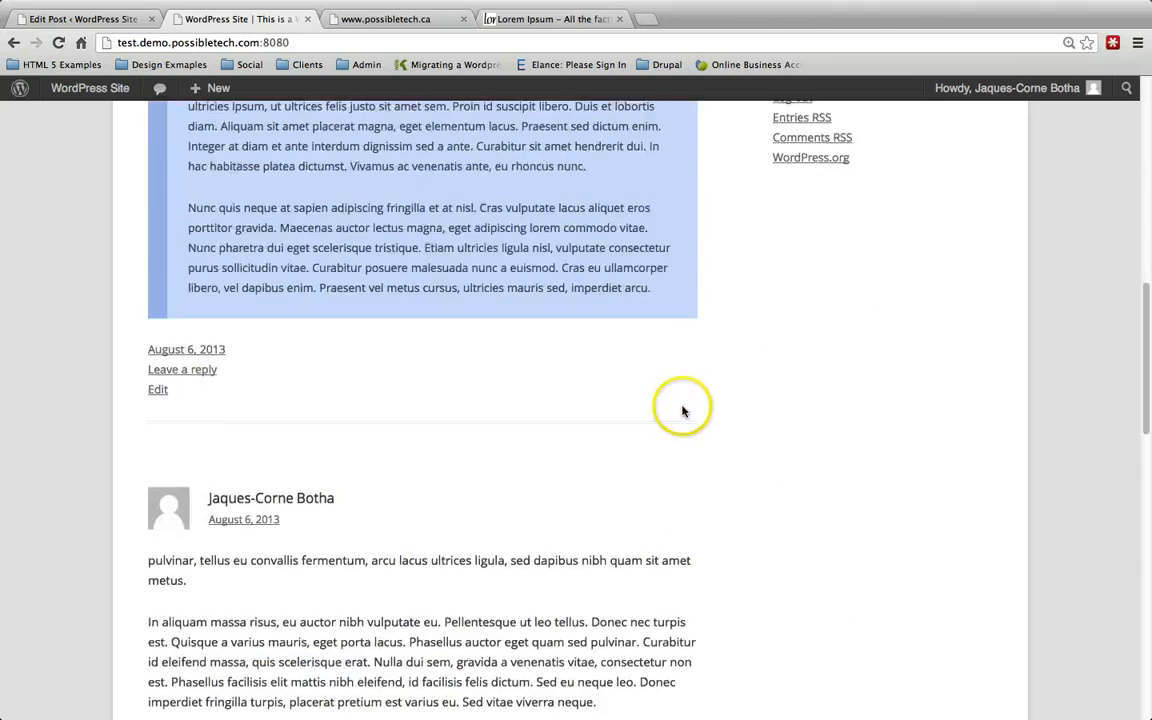
scroll(681, 410, "down", 15)
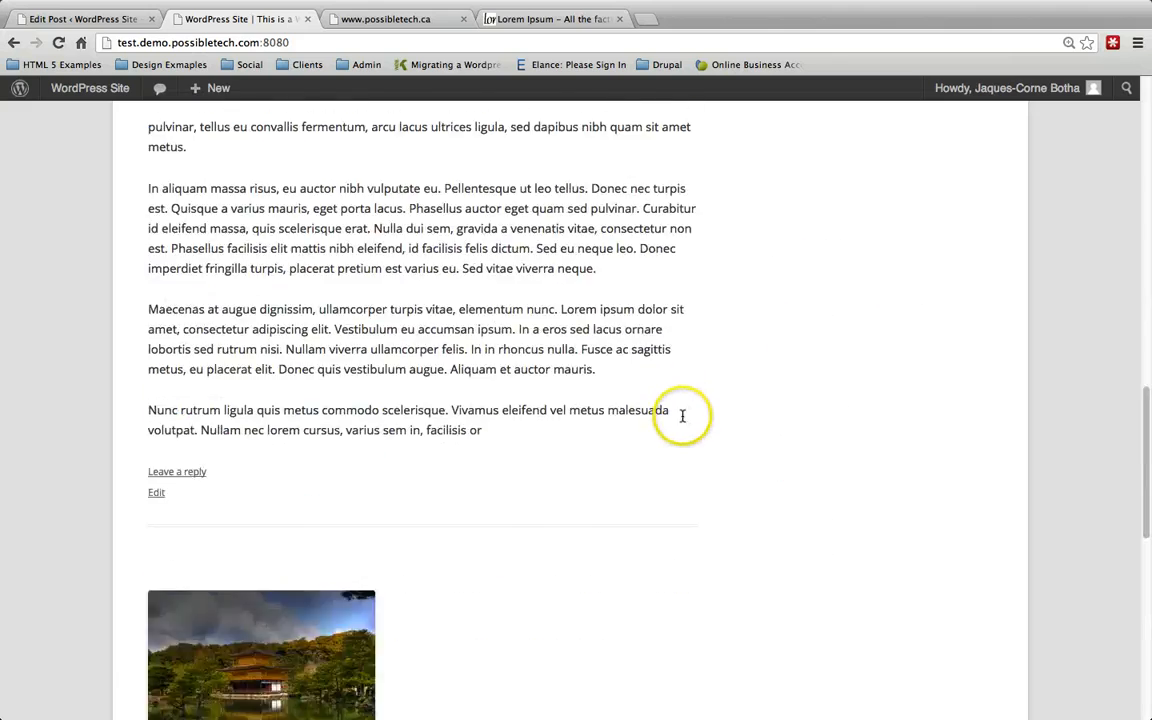
scroll(663, 398, "up", 3)
scroll(219, 360, "up", 3)
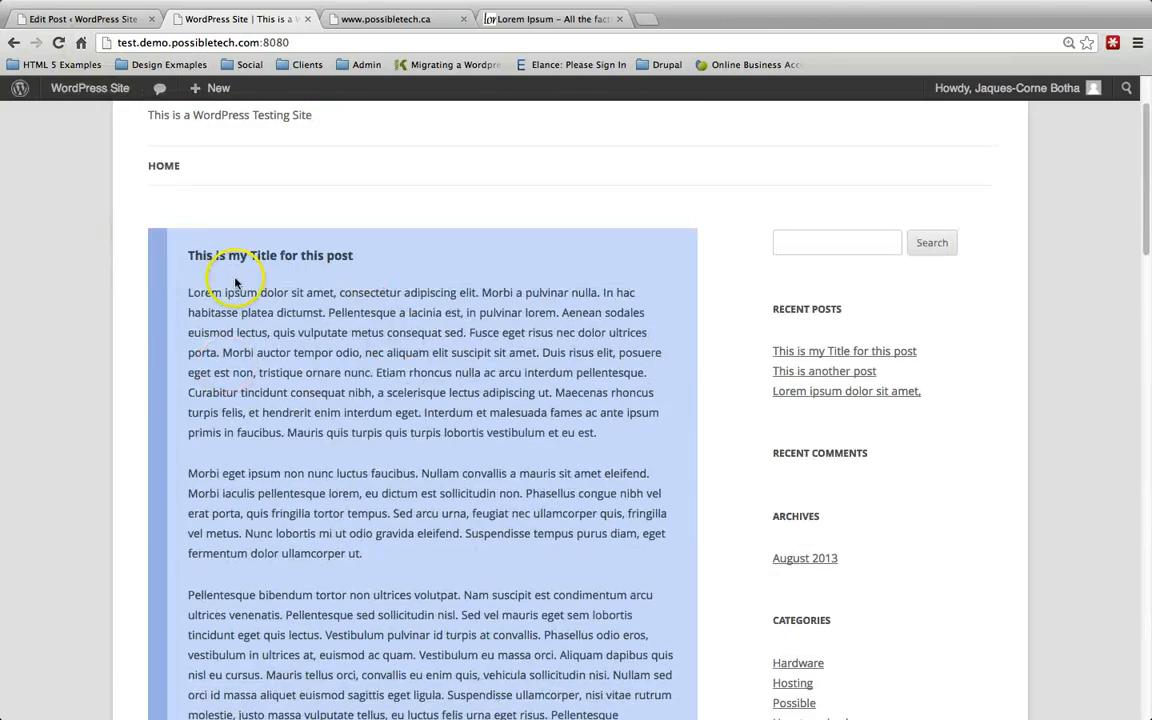
- Compare how the posts appear on the home page with the format options in the post editor
scroll(352, 403, "down", 15)
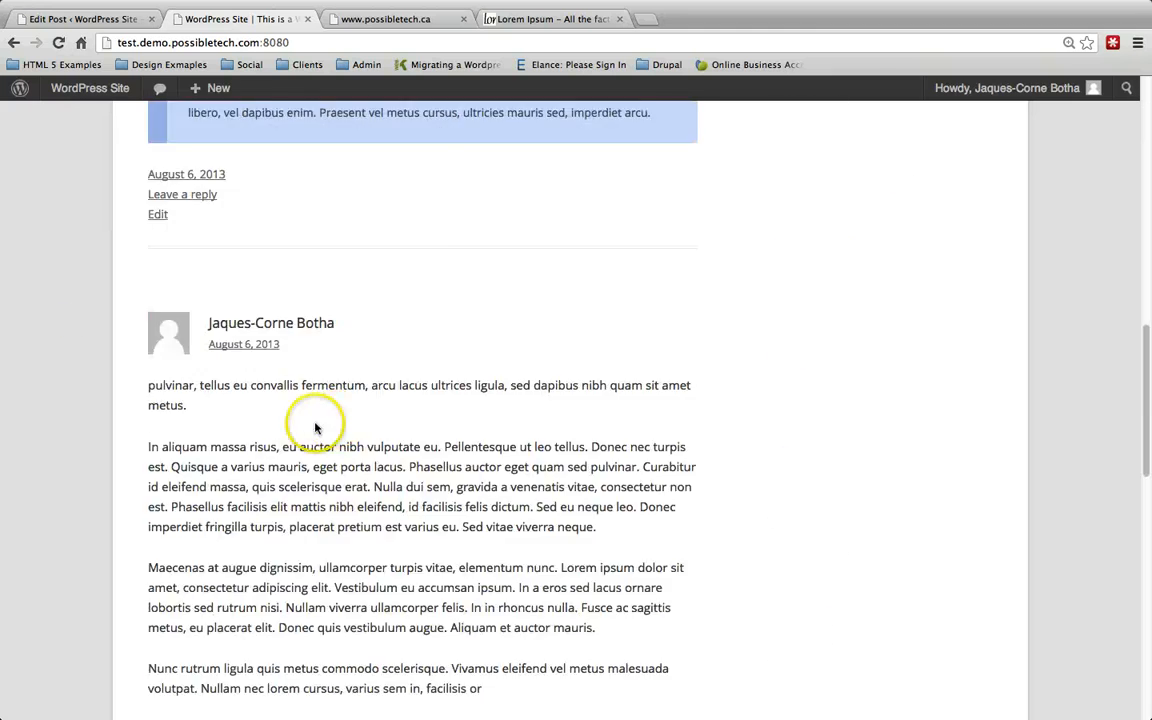
scroll(302, 502, "up", 15)
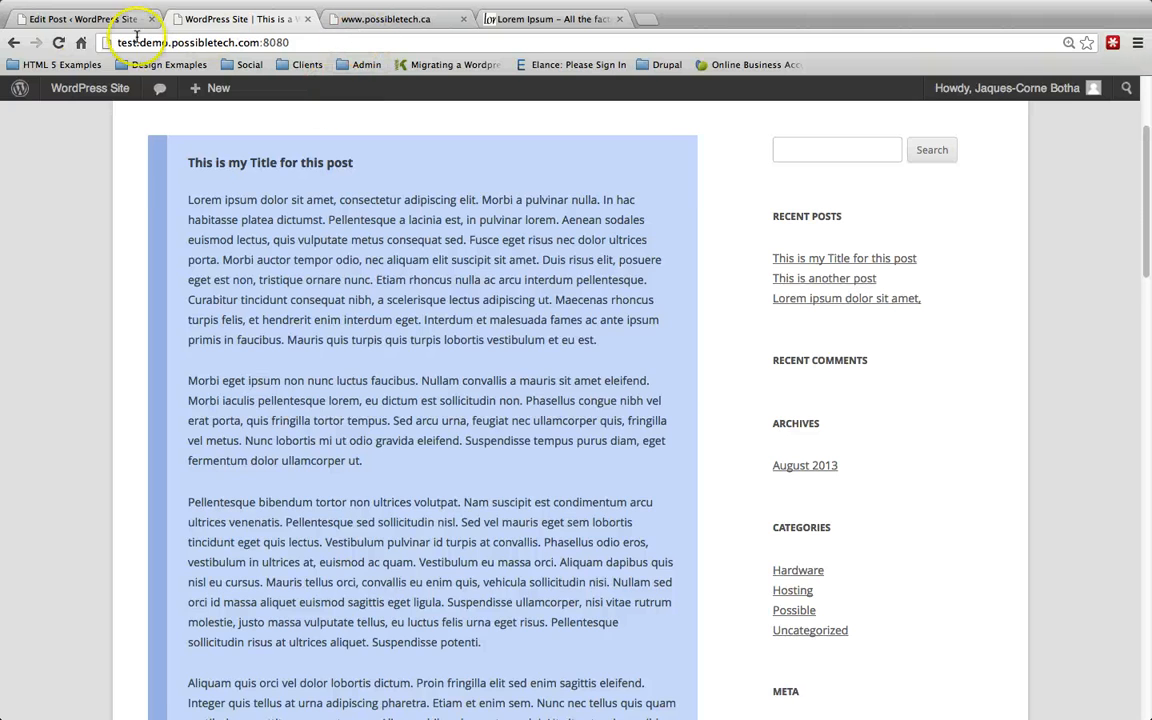
left_click(80, 19)
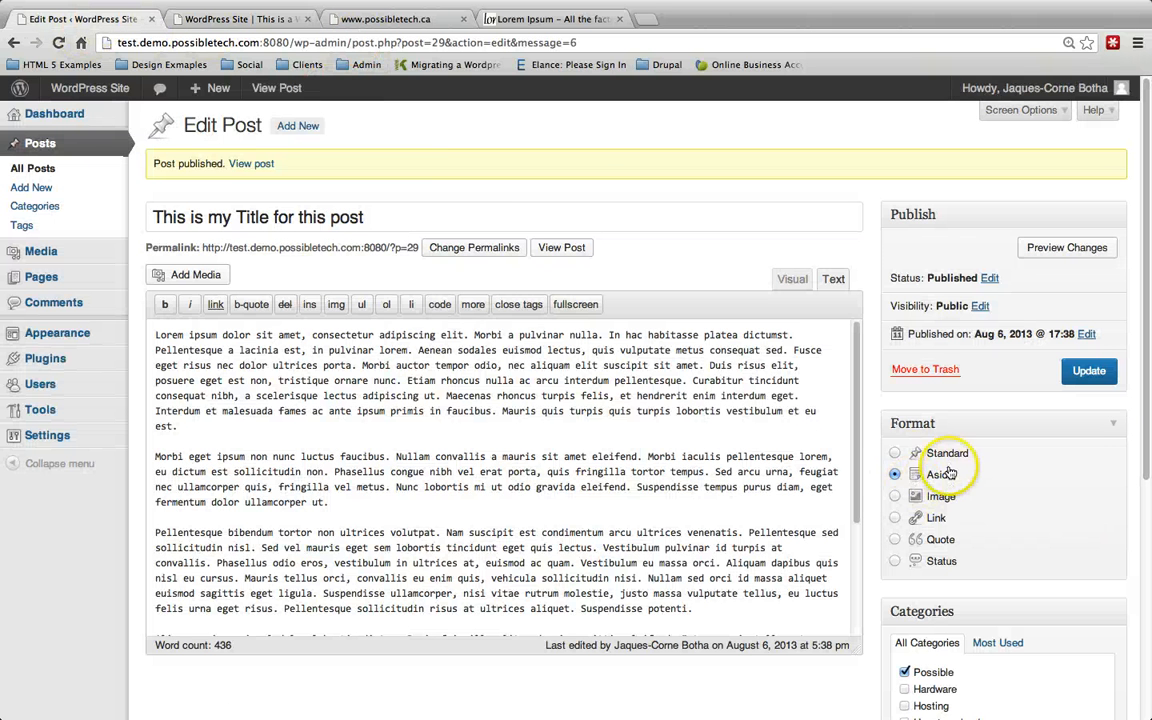
left_click(228, 19)
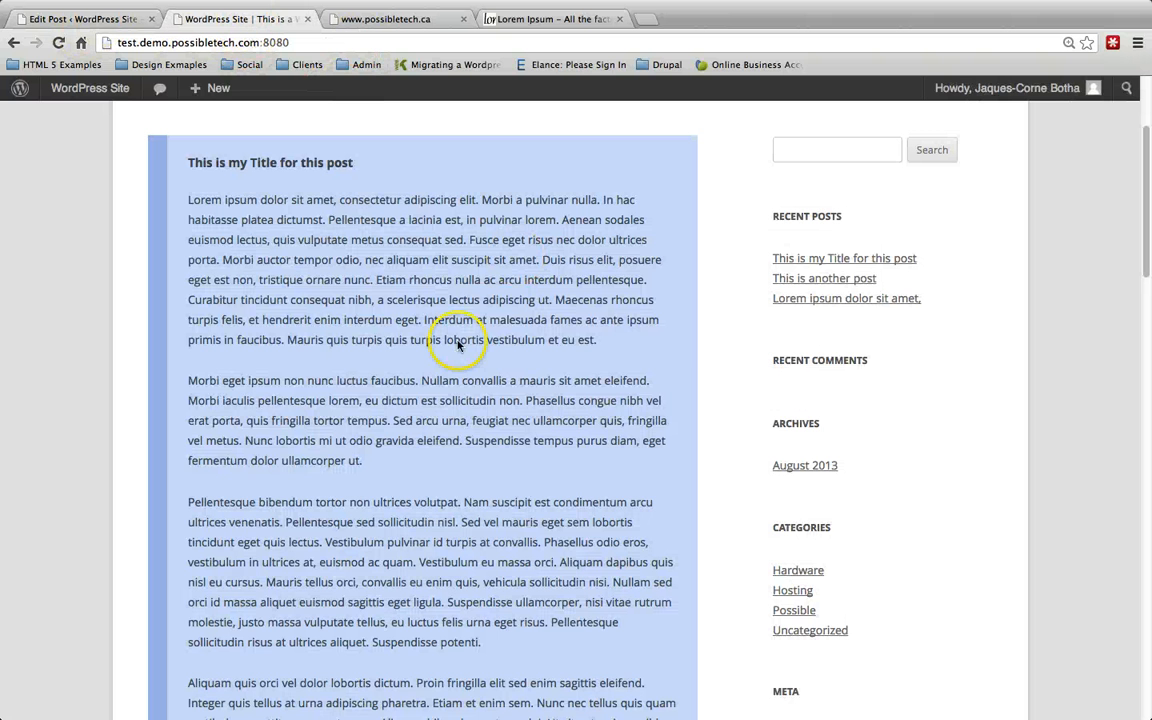
scroll(388, 432, "down", 5)
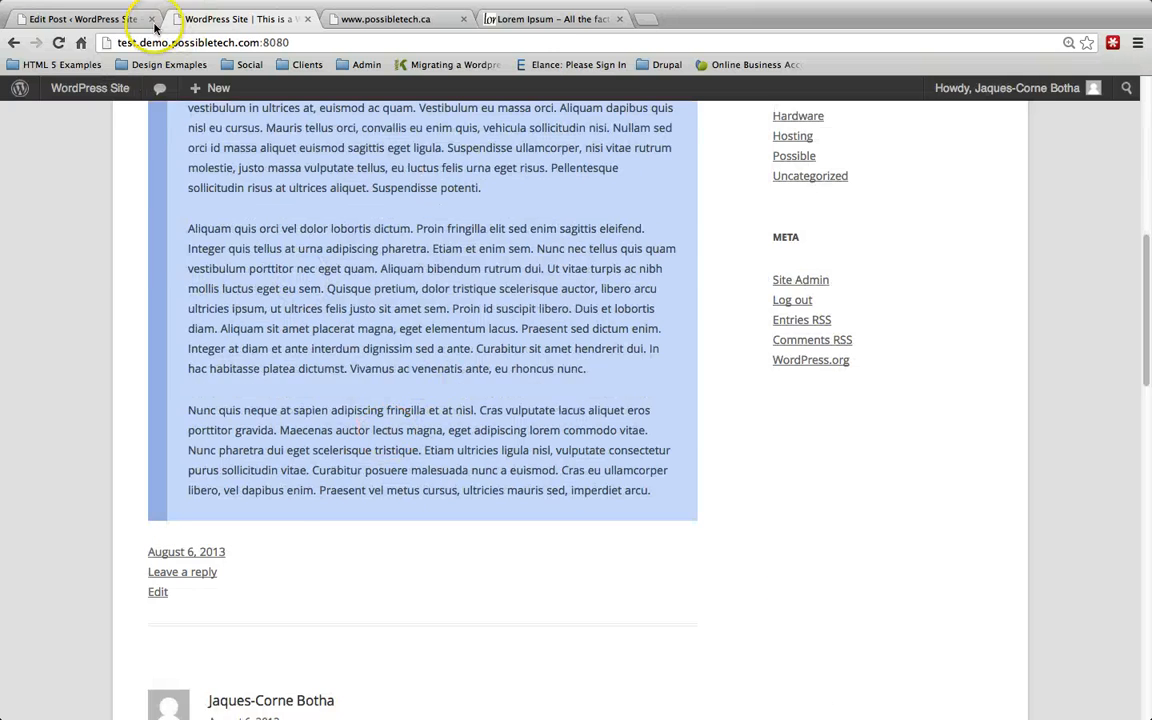
left_click(110, 19)
left_click(225, 20)
scroll(322, 244, "up", 10)
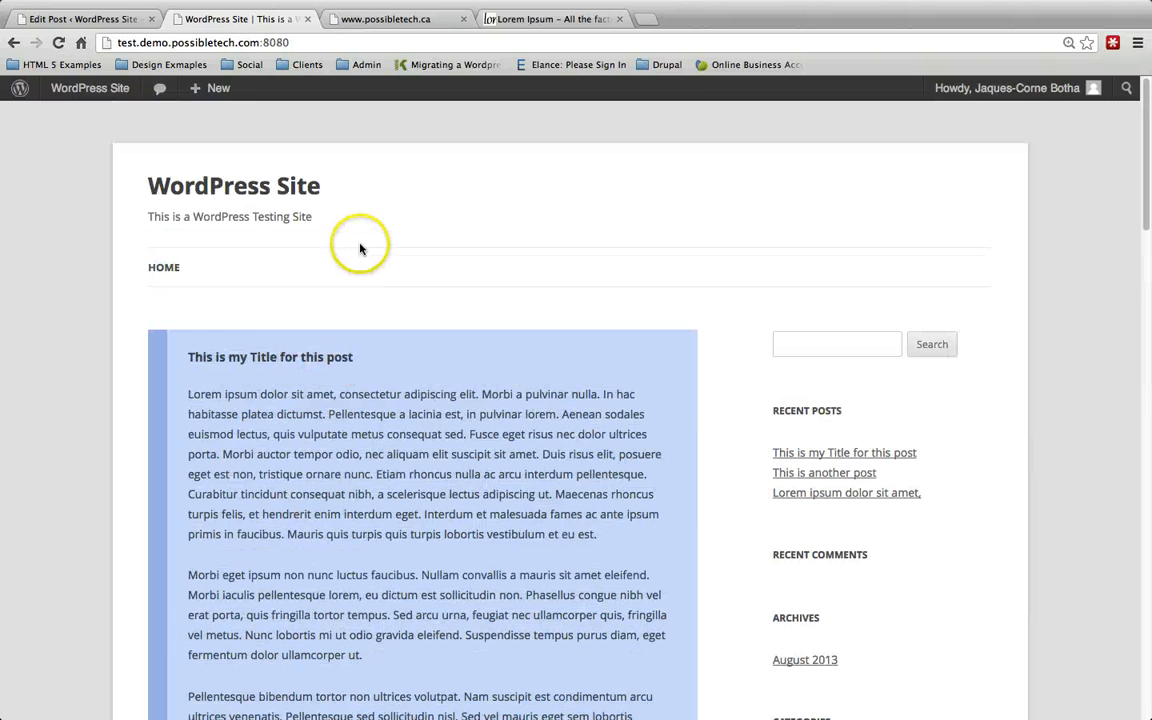
left_click(385, 19)
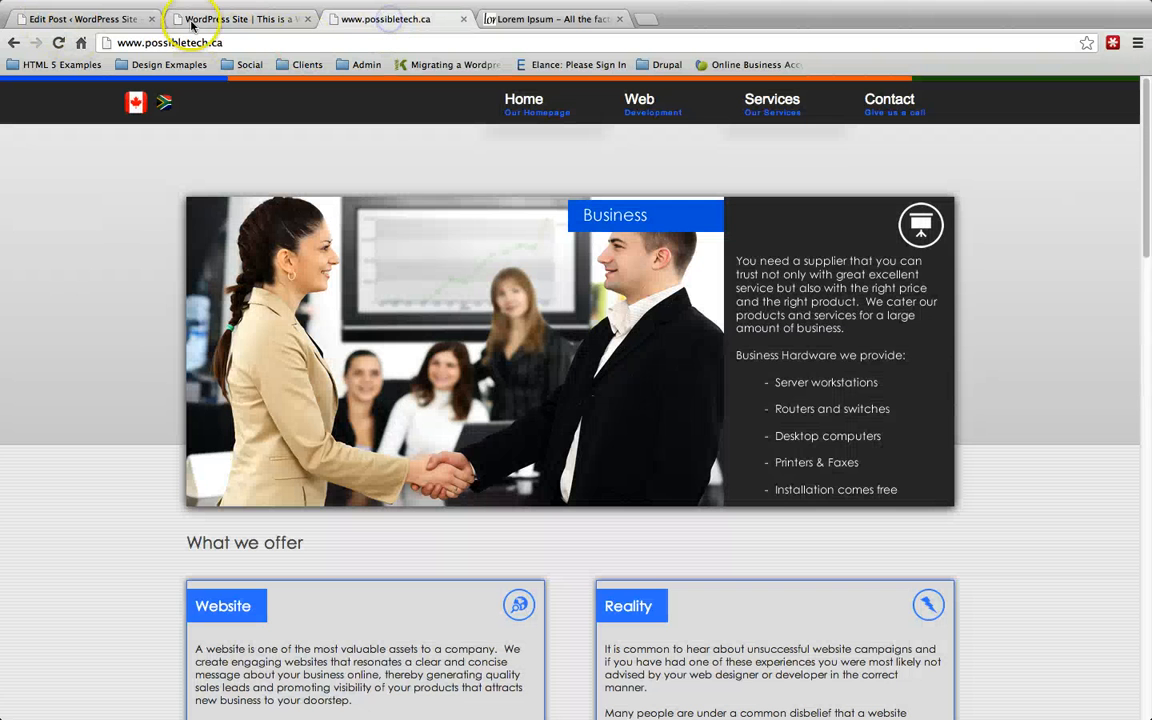
left_click(235, 19)
left_click(85, 19)
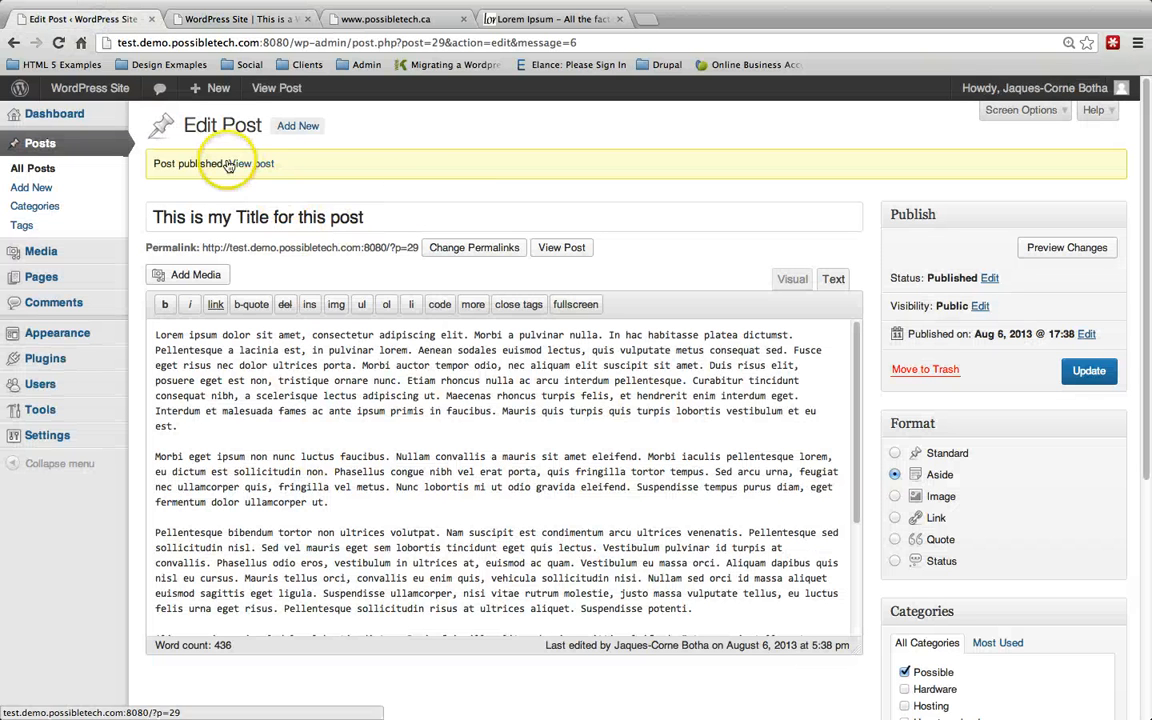
- Open the list of all posts in the admin area and close the three other browser tabs
left_click(45, 112)
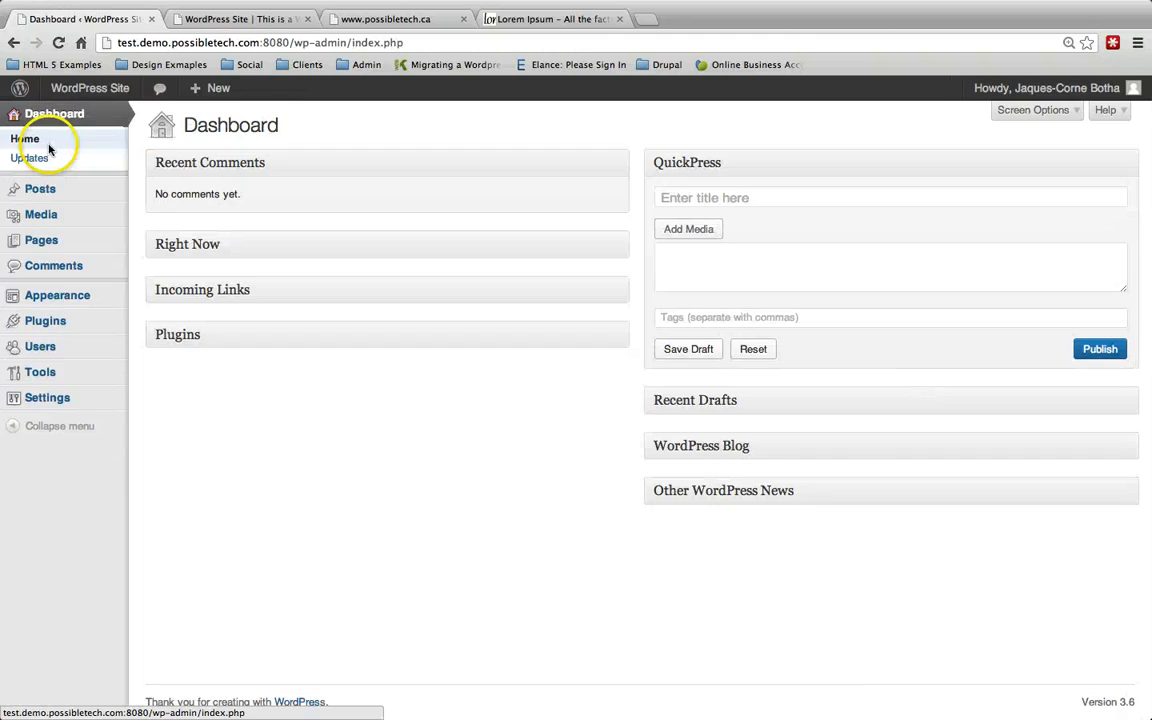
left_click(40, 188)
left_click(229, 25)
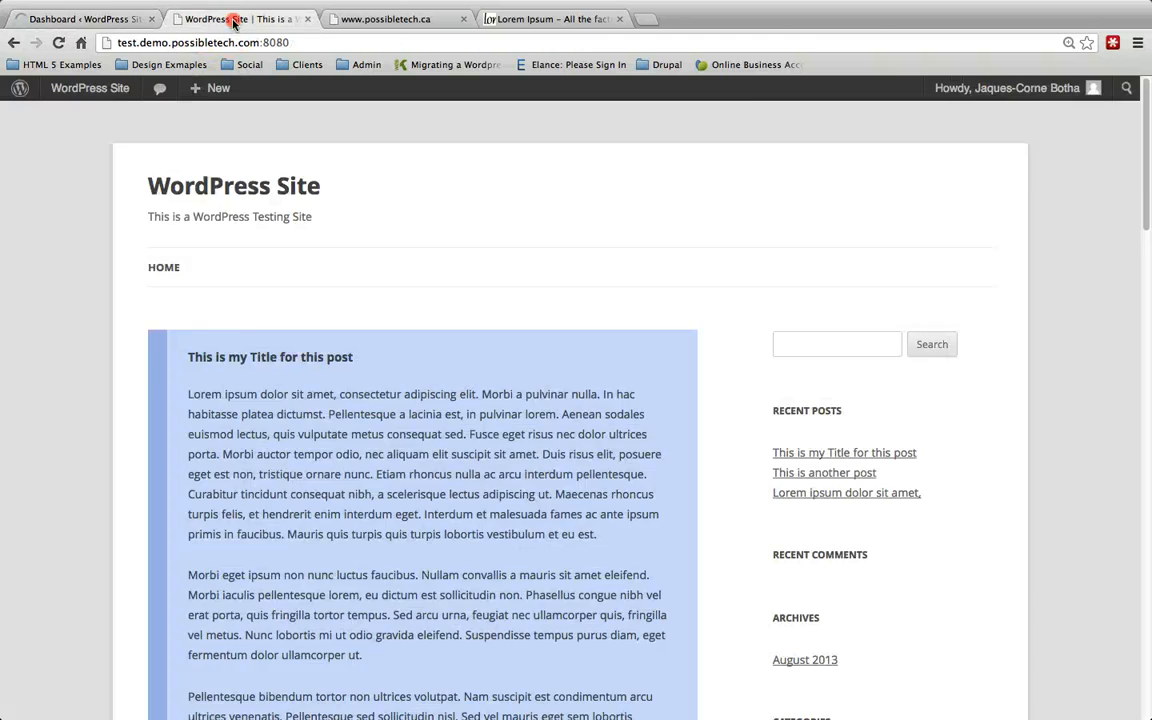
middle_click(232, 21)
middle_click(234, 20)
middle_click(232, 19)
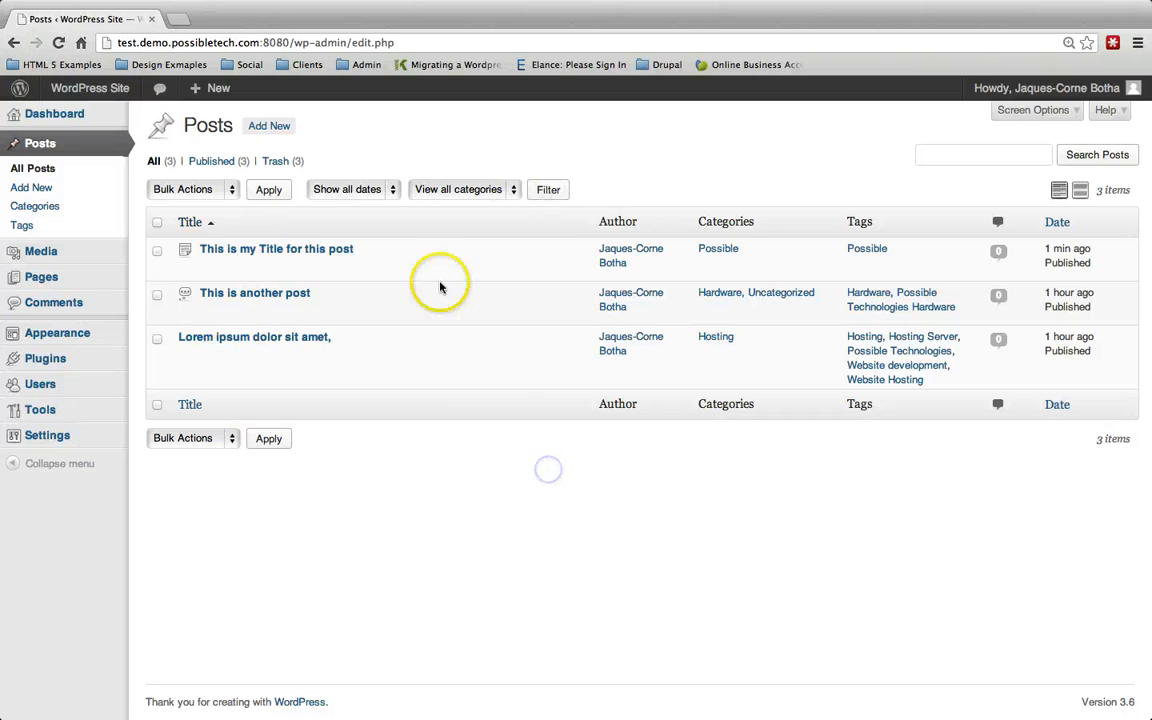
- Permanently delete all posts in the trash and return to the list of published posts
left_click(276, 163)
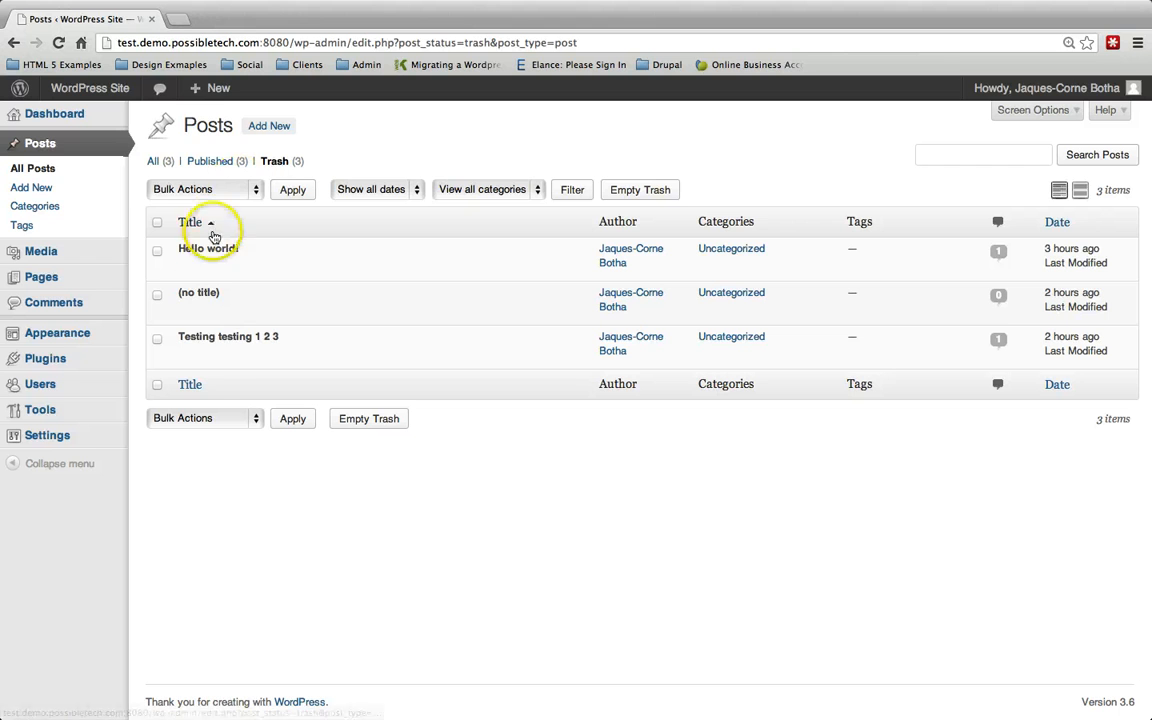
left_click(157, 222)
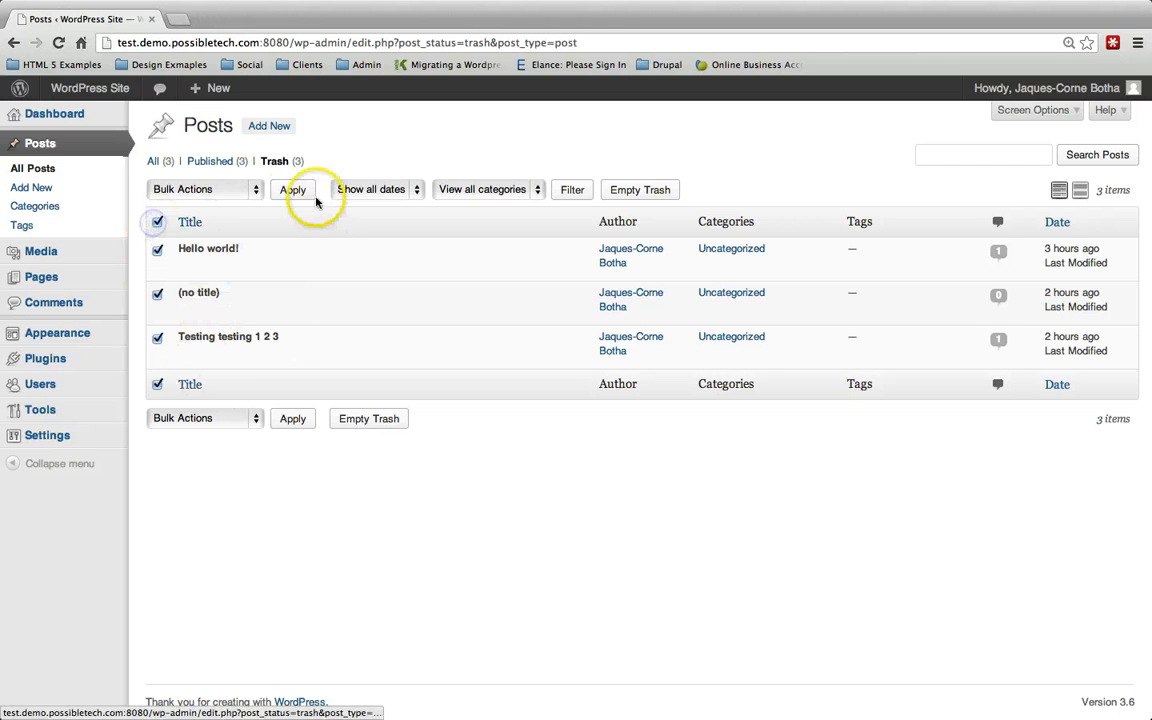
left_click(243, 189)
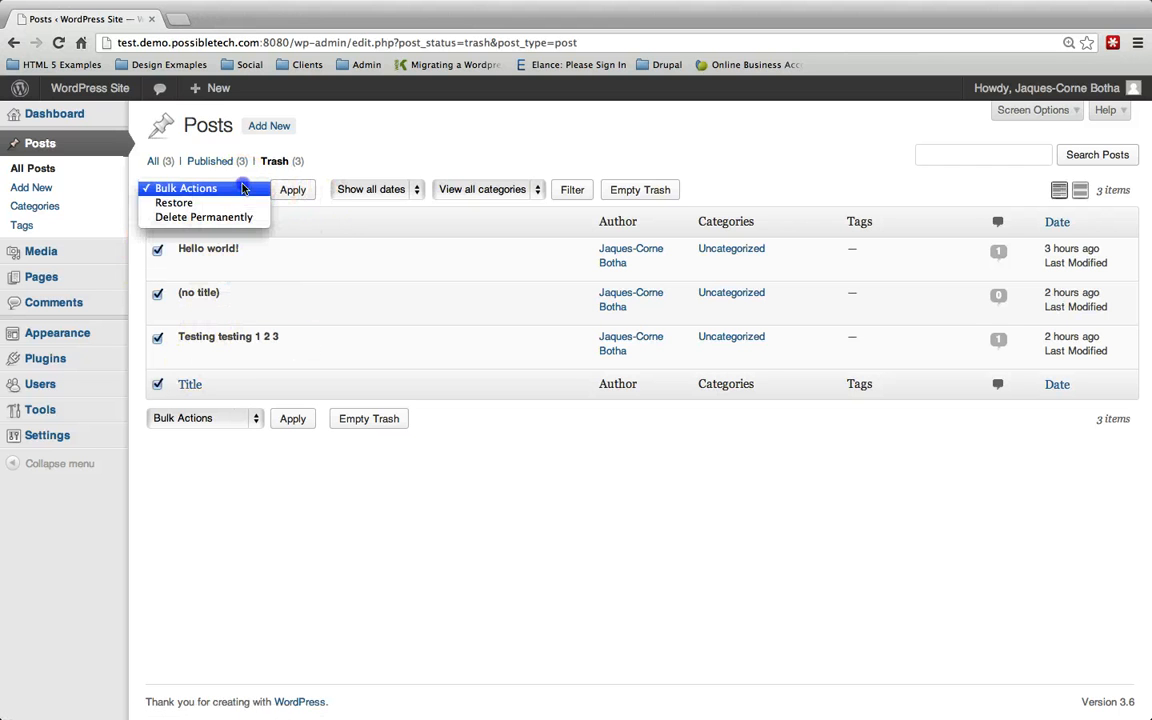
left_click(211, 217)
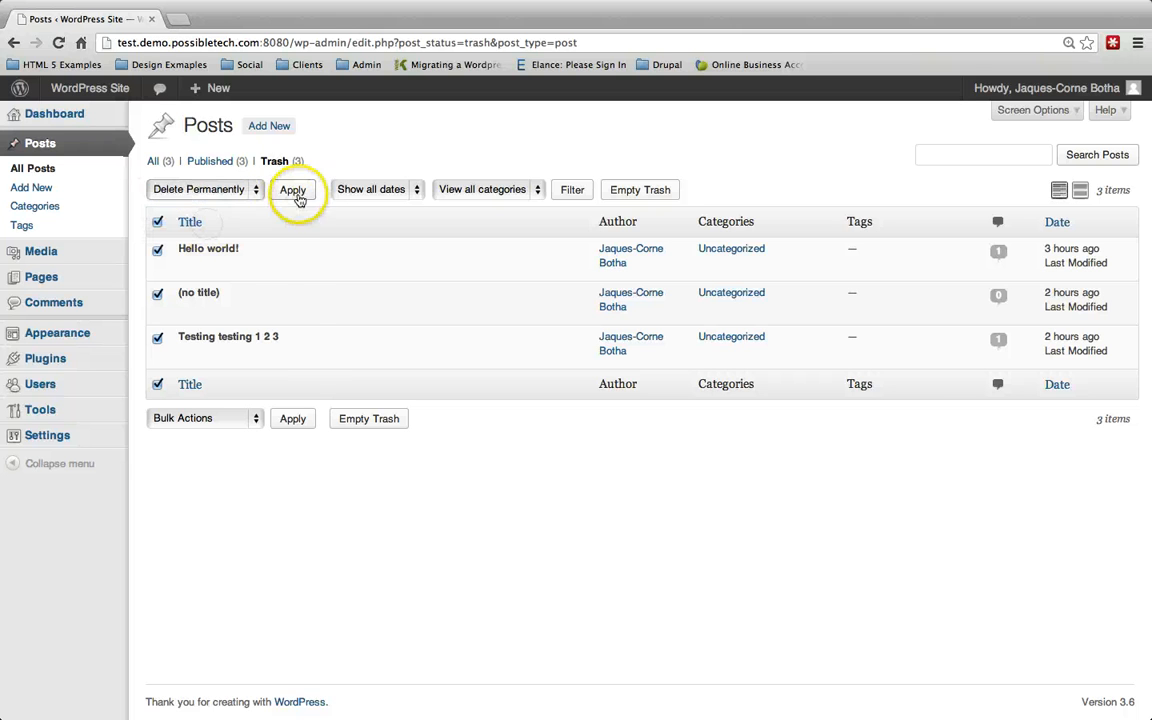
left_click(292, 190)
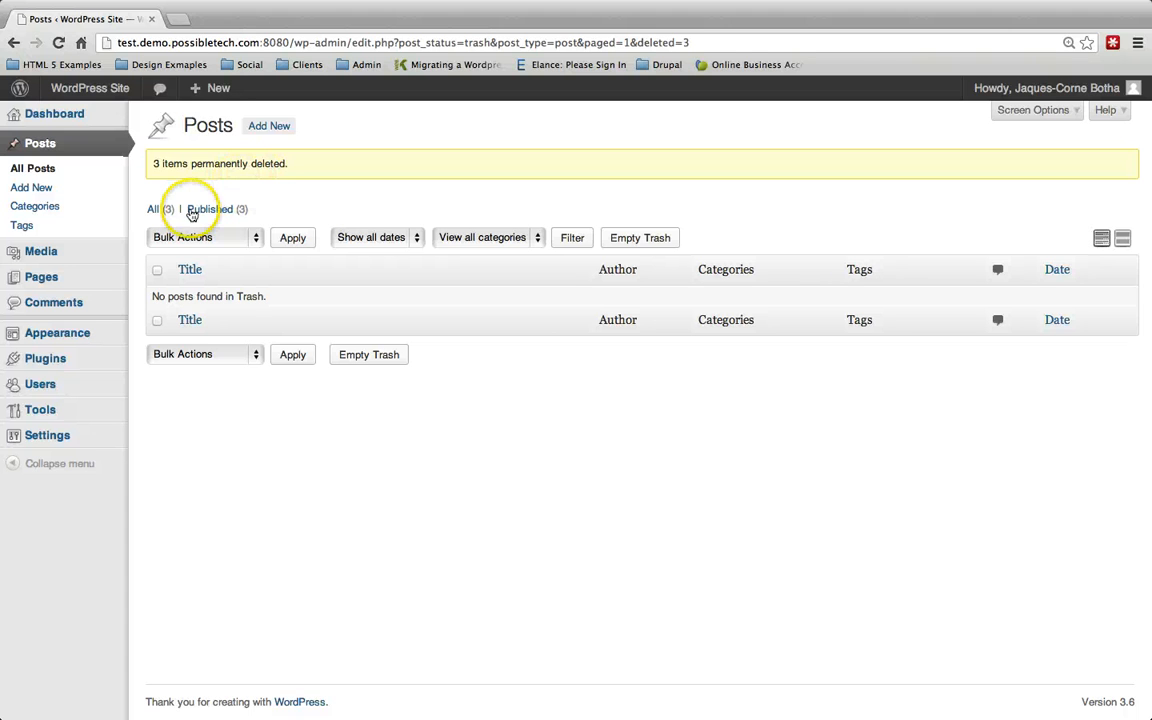
left_click(200, 210)
left_click(212, 209)
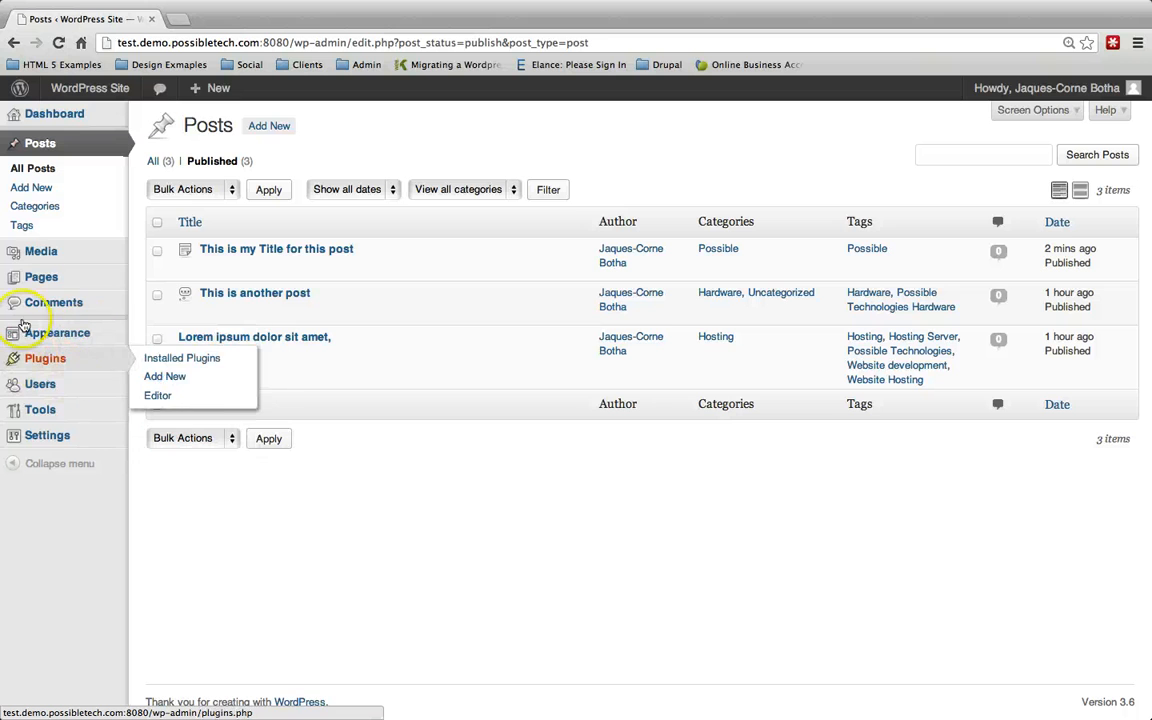
- Open the Pages list and load the site's front end in a separate browser tab
left_click(44, 280)
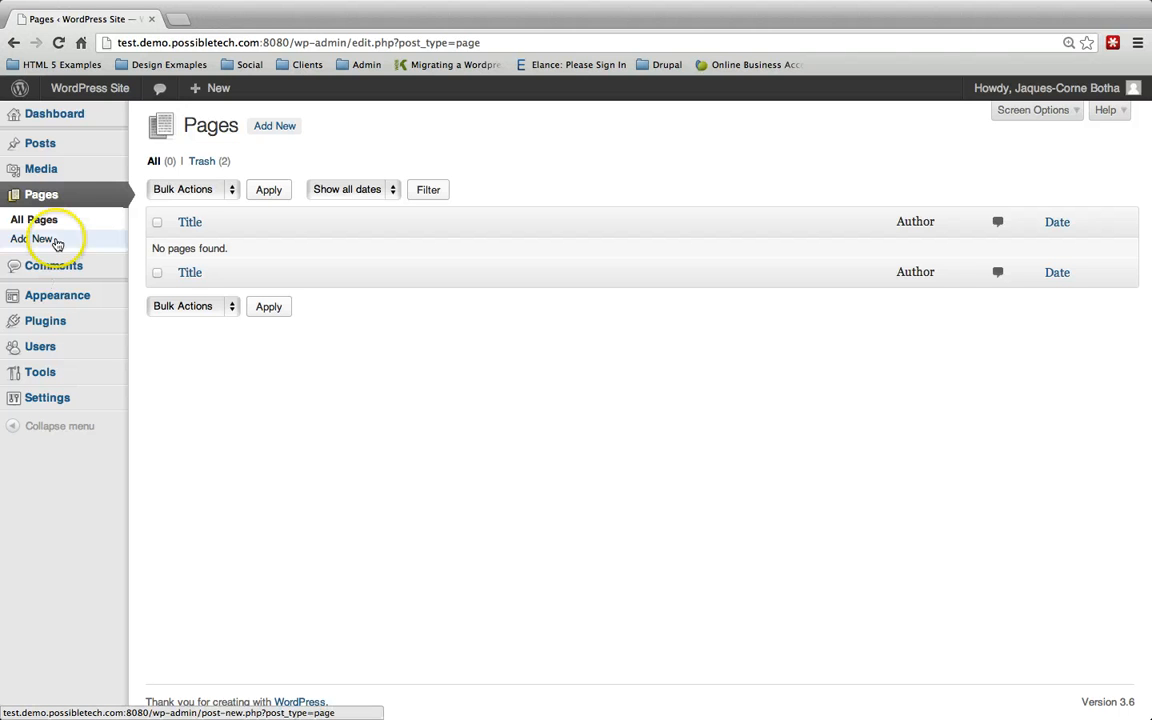
mouse_move(91, 96)
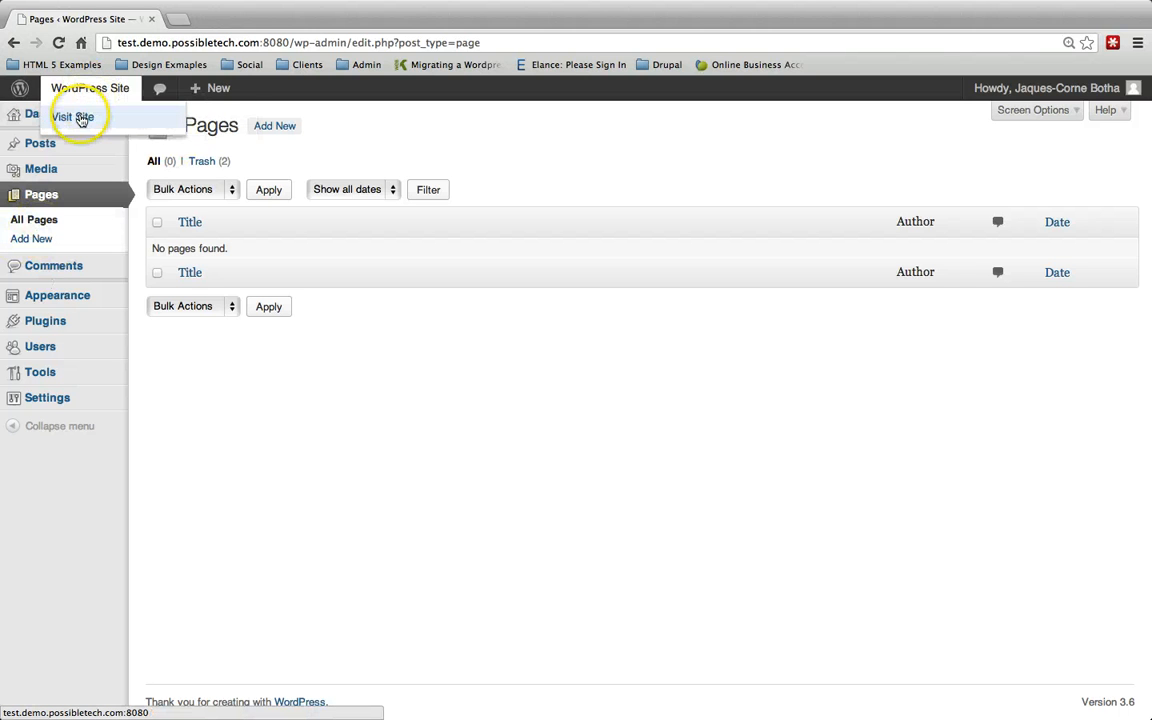
middle_click(80, 117)
left_click(193, 19)
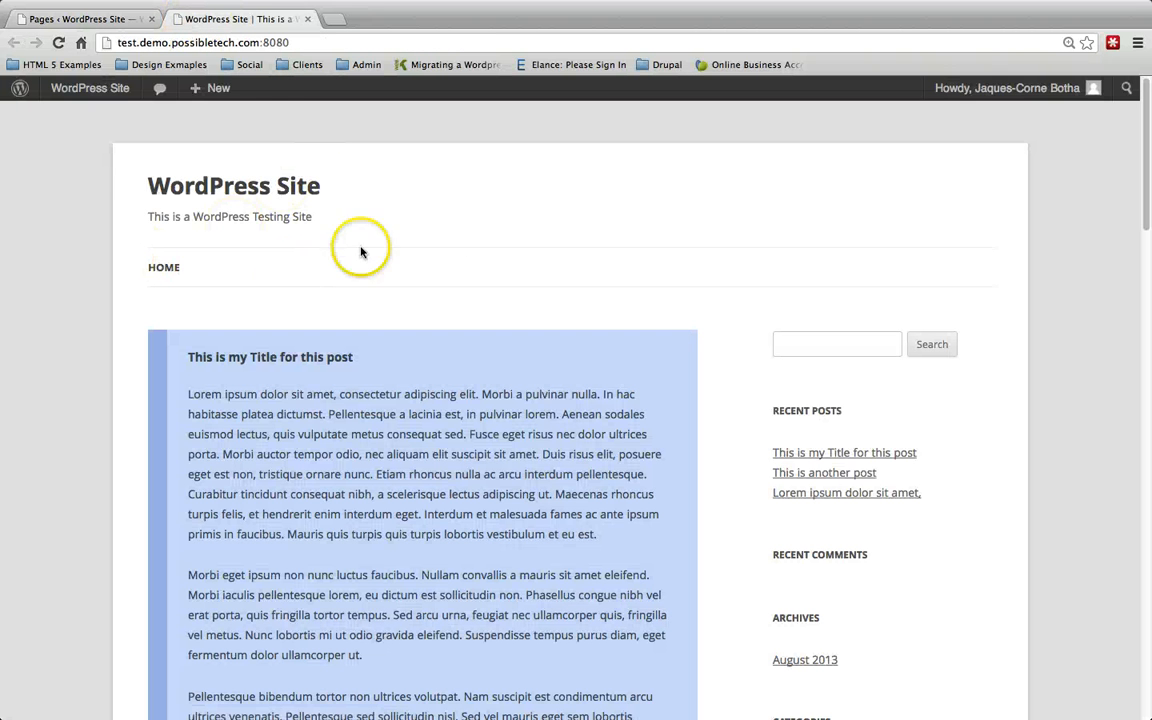
- Examine the home page from header to last post, including the navigation, sidebar and post with the image
scroll(622, 332, "down", 5)
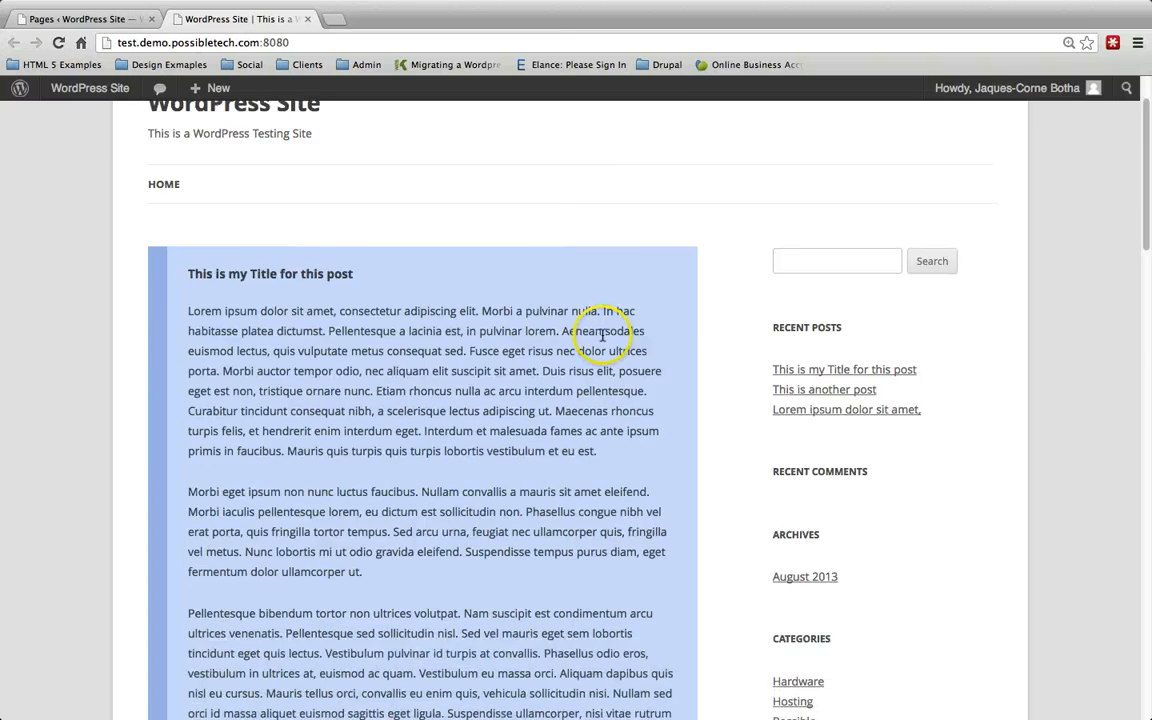
scroll(622, 332, "down", 15)
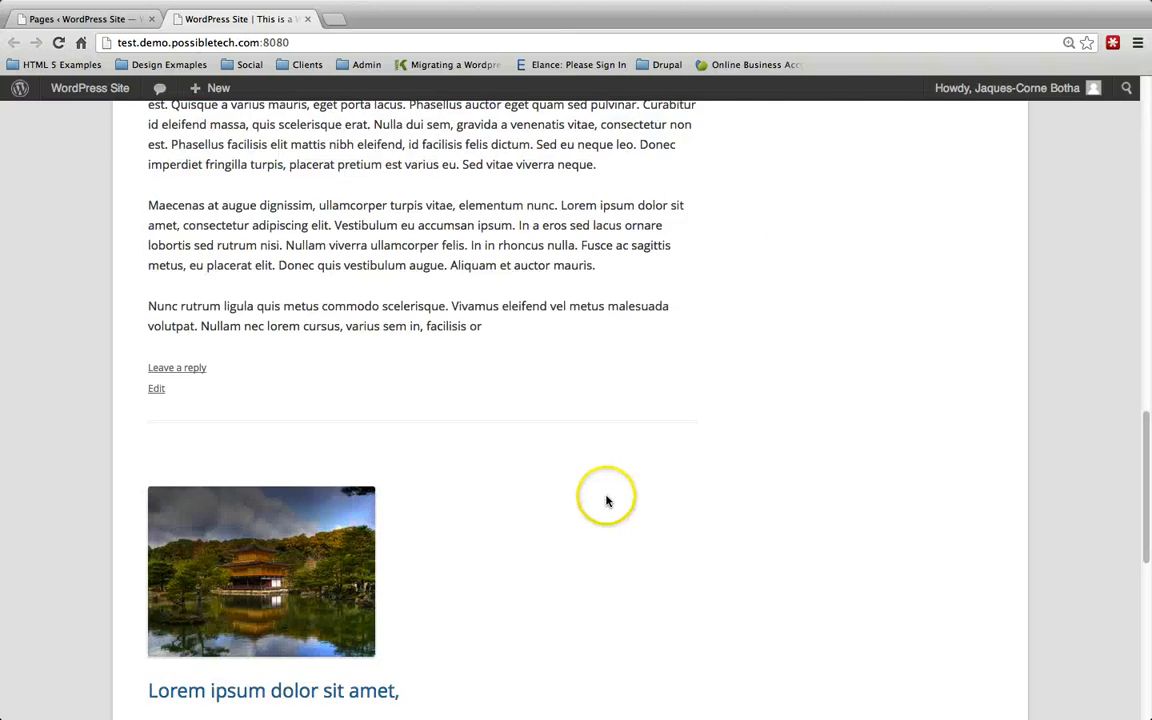
scroll(609, 463, "up", 10)
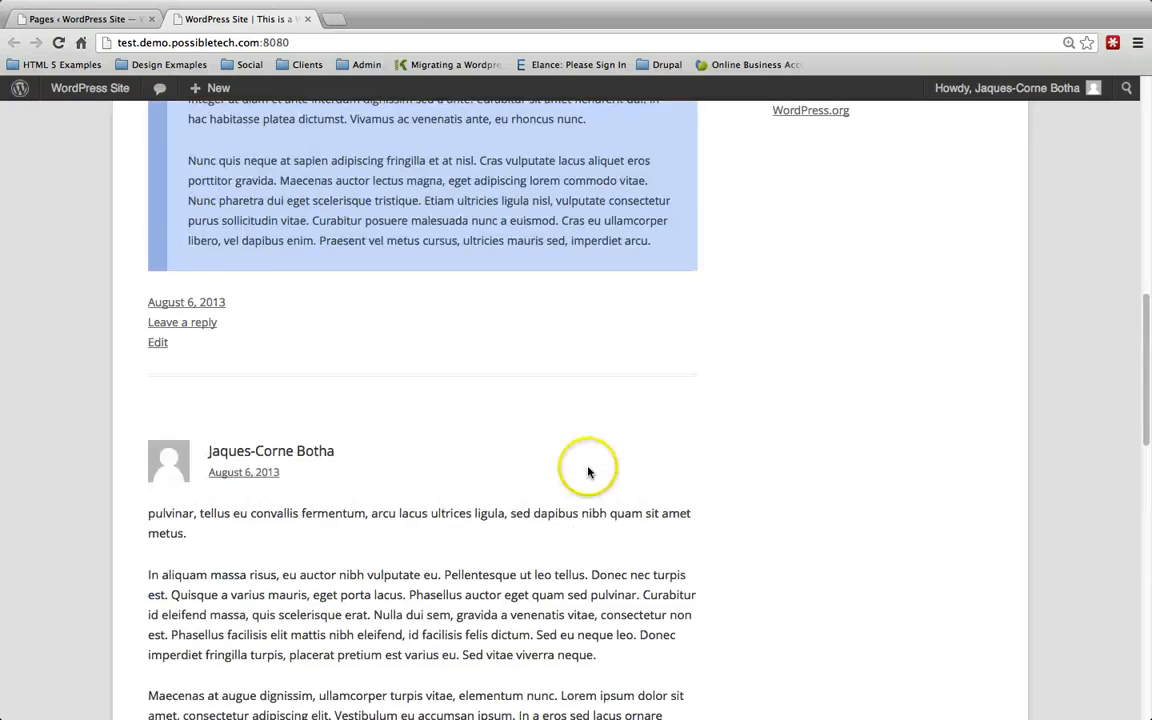
scroll(537, 460, "up", 10)
scroll(244, 270, "down", 12)
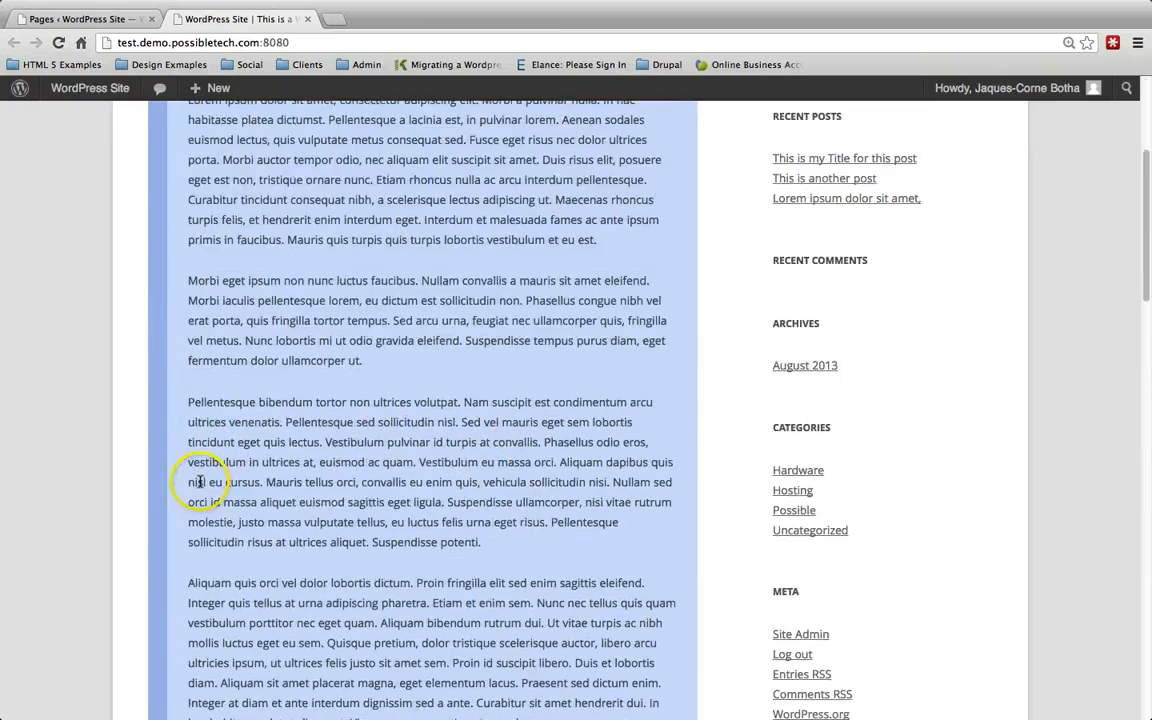
scroll(589, 437, "down", 20)
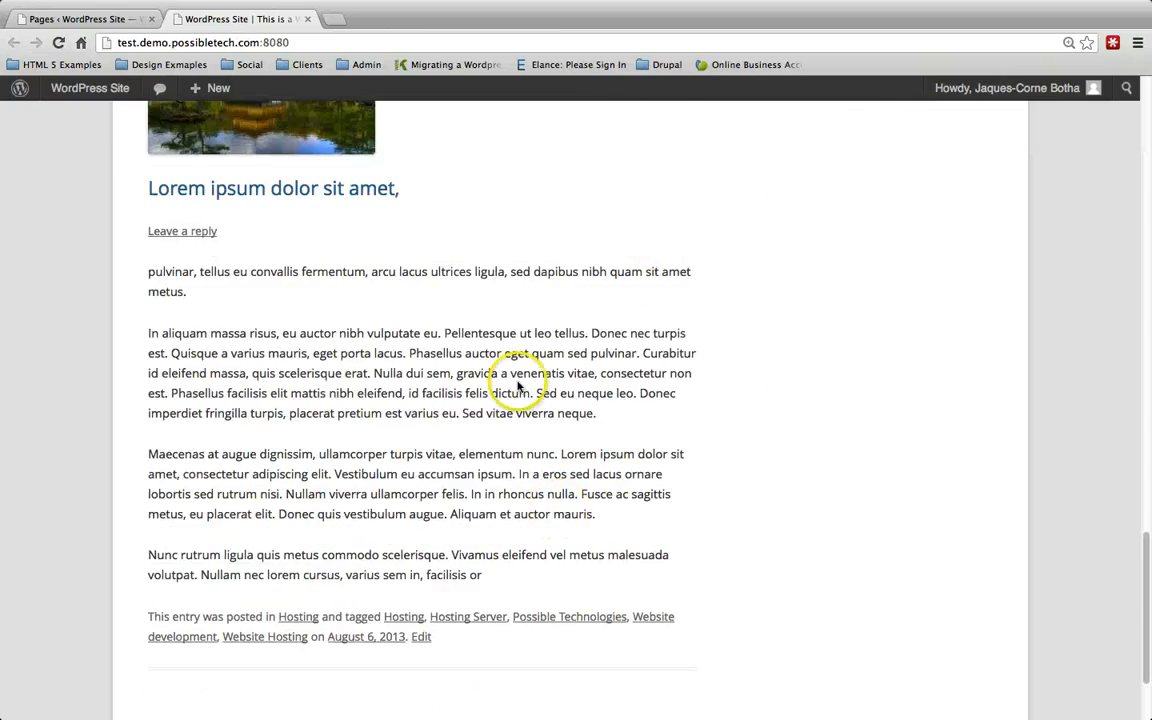
scroll(411, 267, "up", 10)
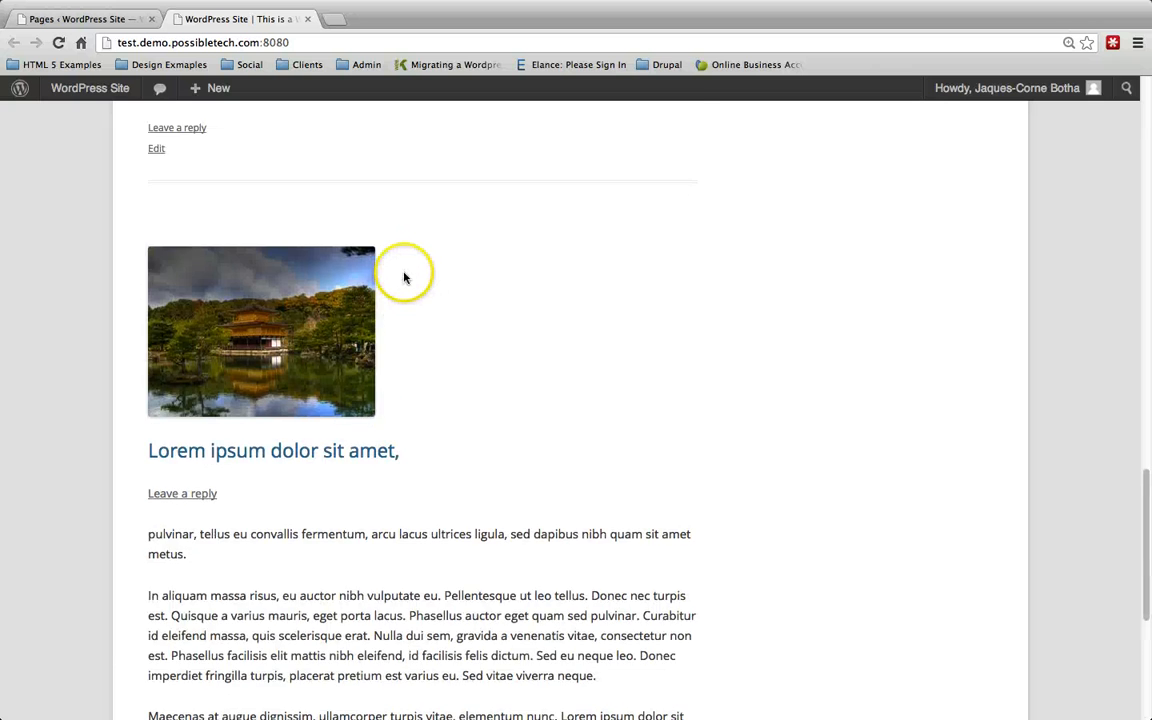
scroll(373, 330, "up", 10)
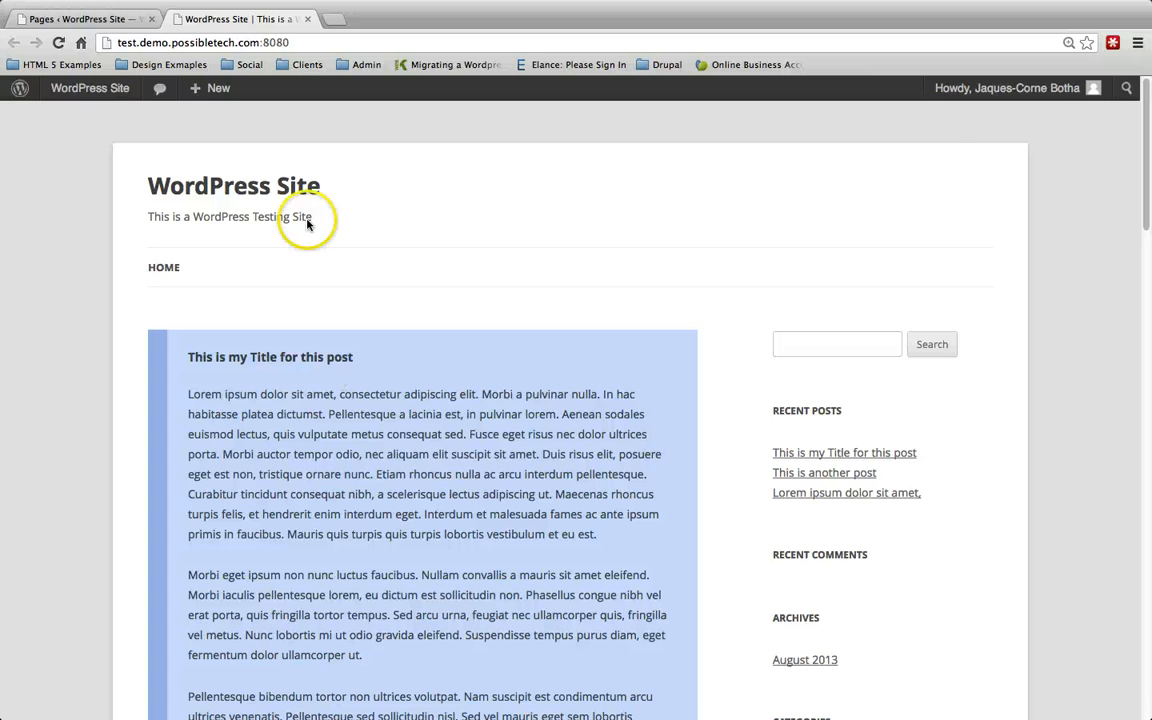
- Create a new page titled Gallery and paste the Lorem ipsum placeholder paragraphs as its body text
left_click(100, 18)
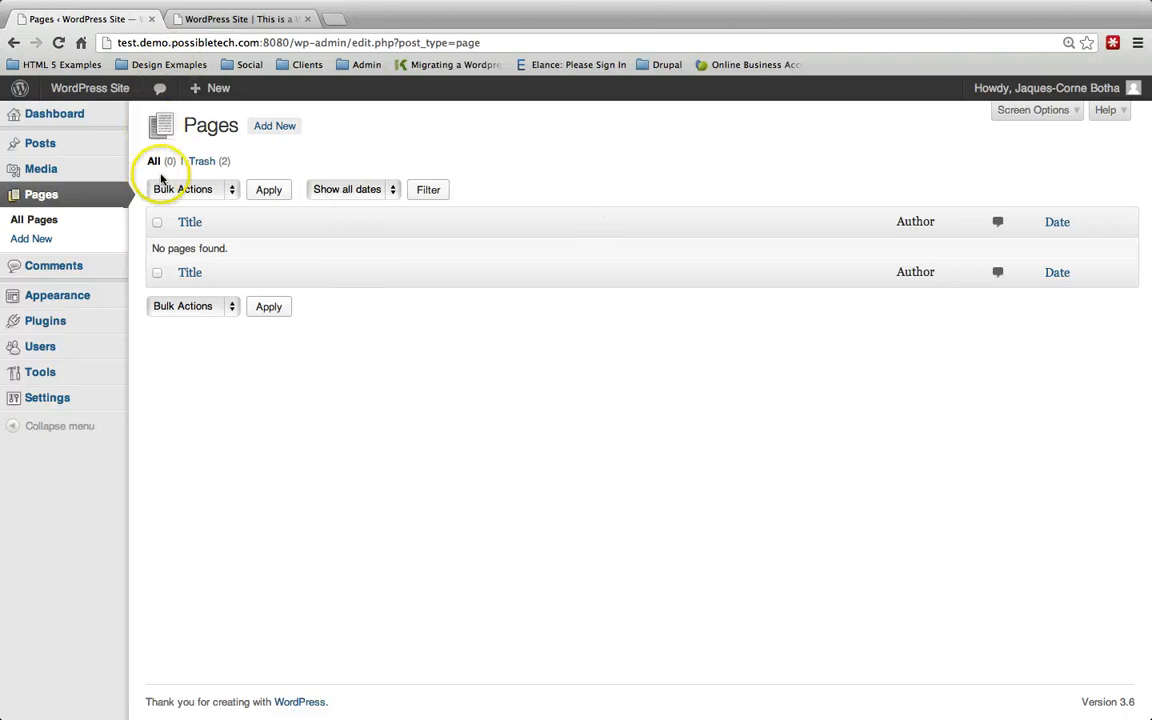
left_click(286, 132)
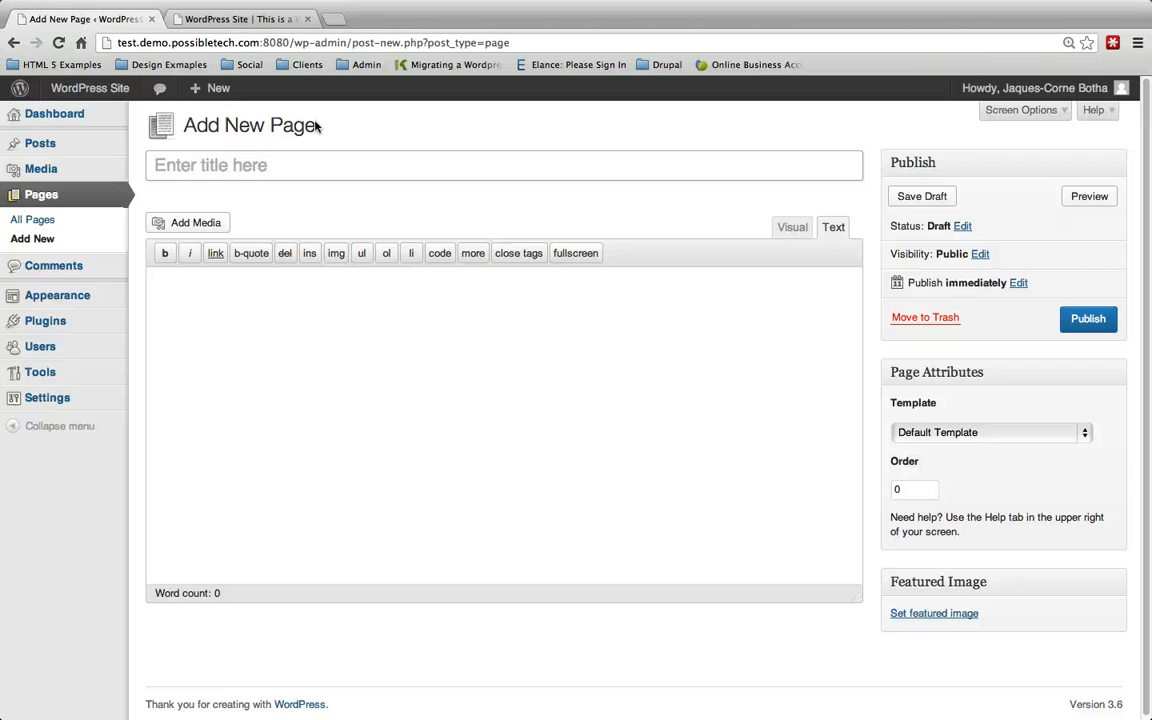
type("Gallery")
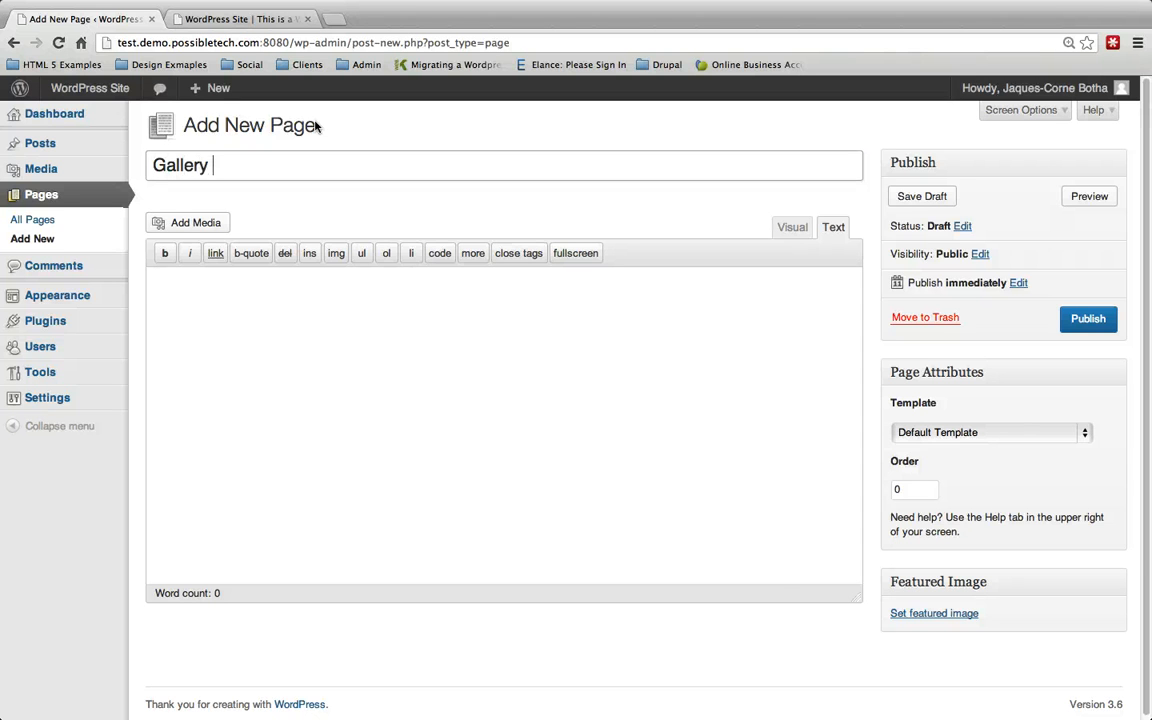
key("Tab")
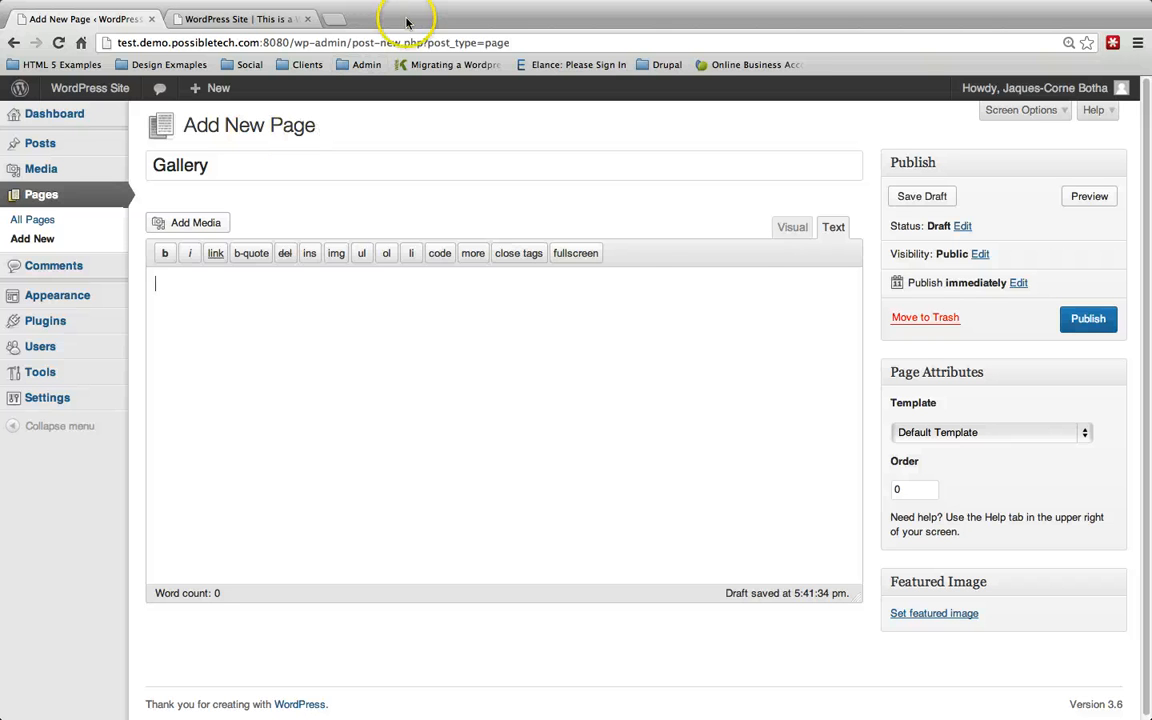
key("super+v")
scroll(298, 320, "up", 5)
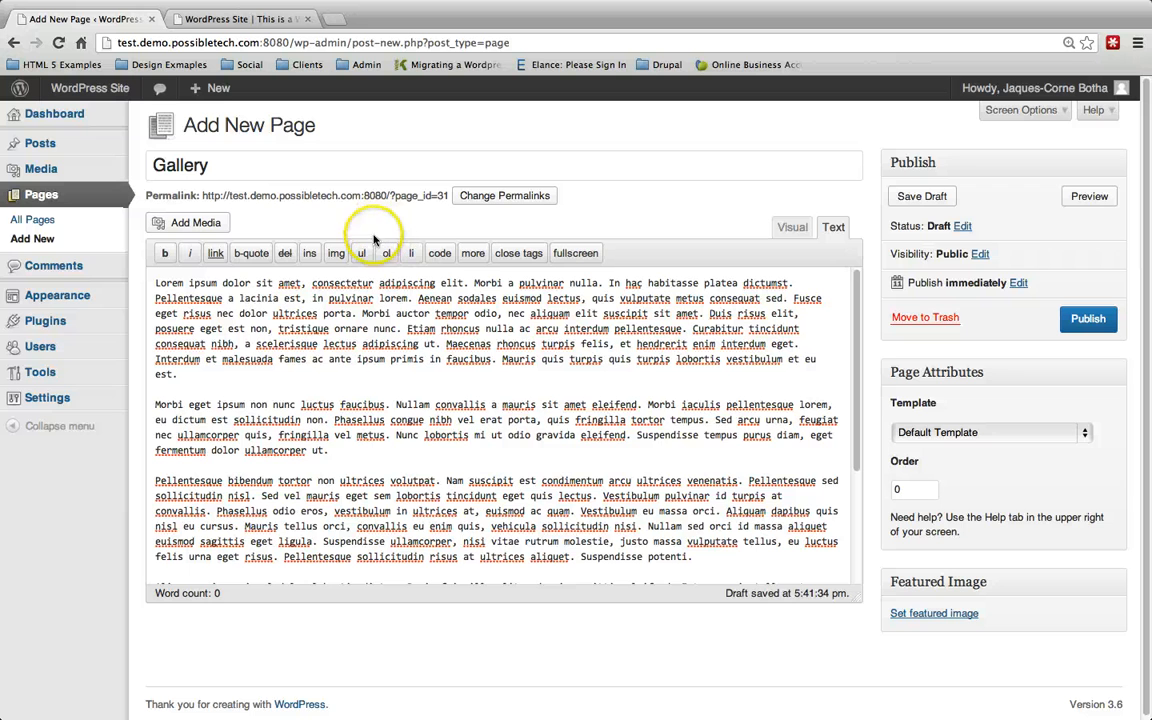
scroll(320, 460, "down", 3)
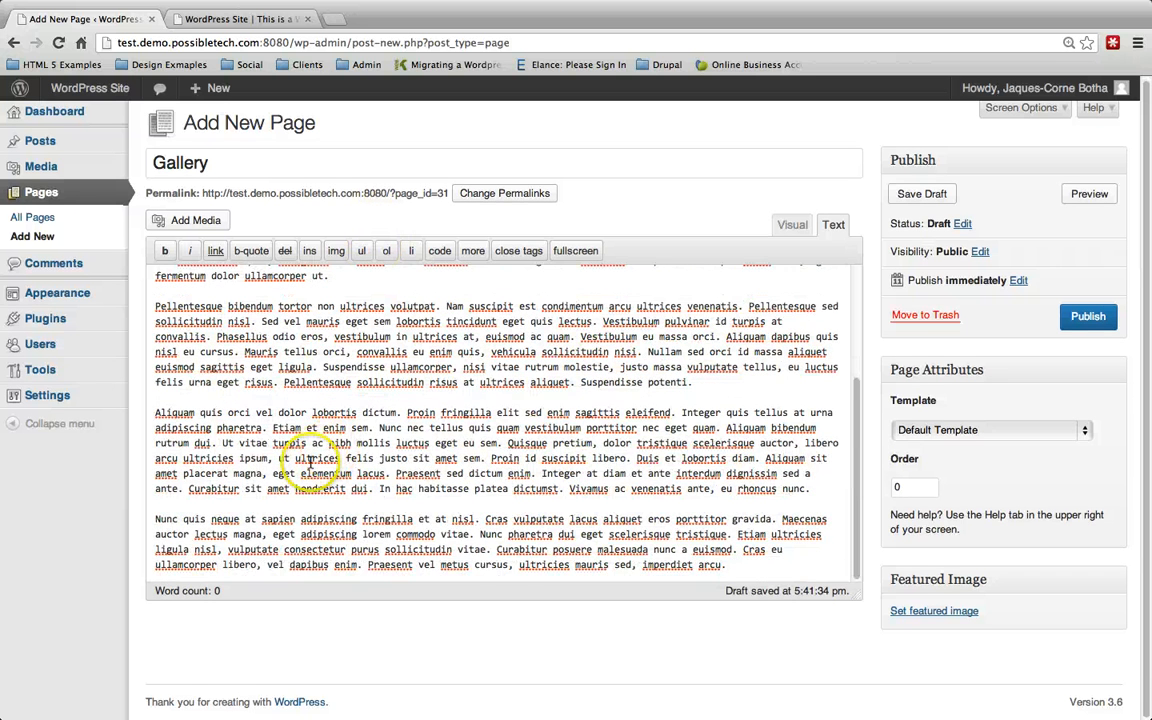
scroll(310, 457, "up", 3)
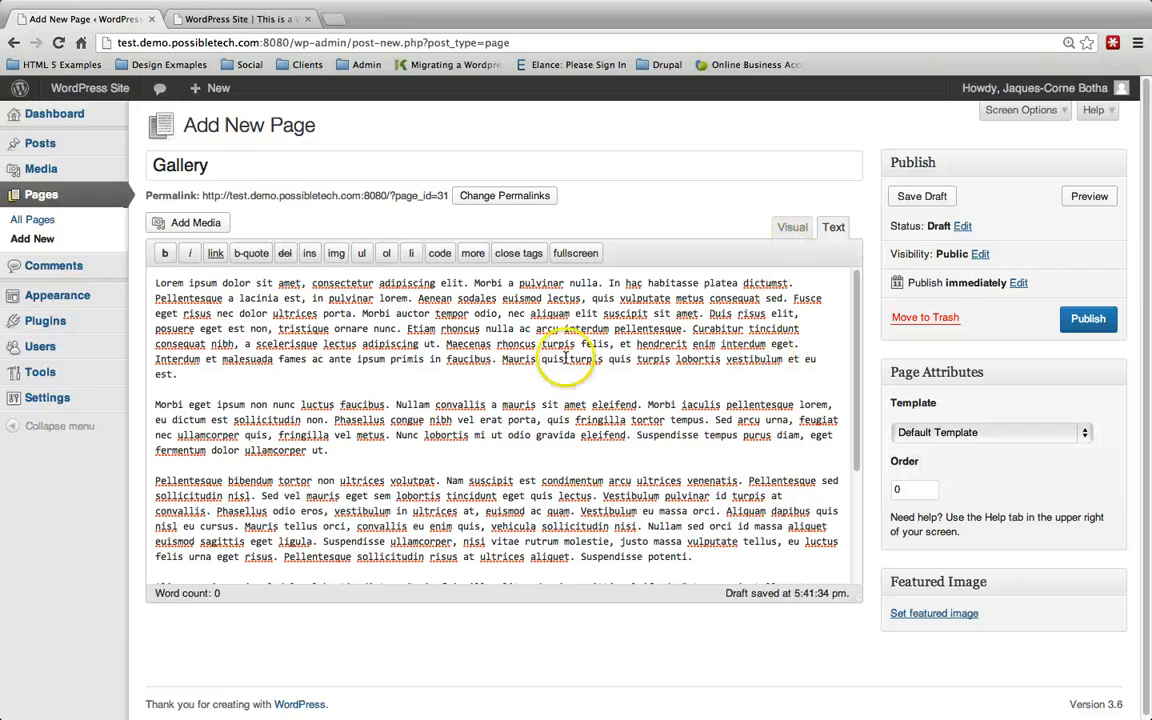
- Wrap the Gallery page's body text in an opening <span> tag before the first paragraph and a closing </span> after the last
left_click(157, 283)
key("Return")
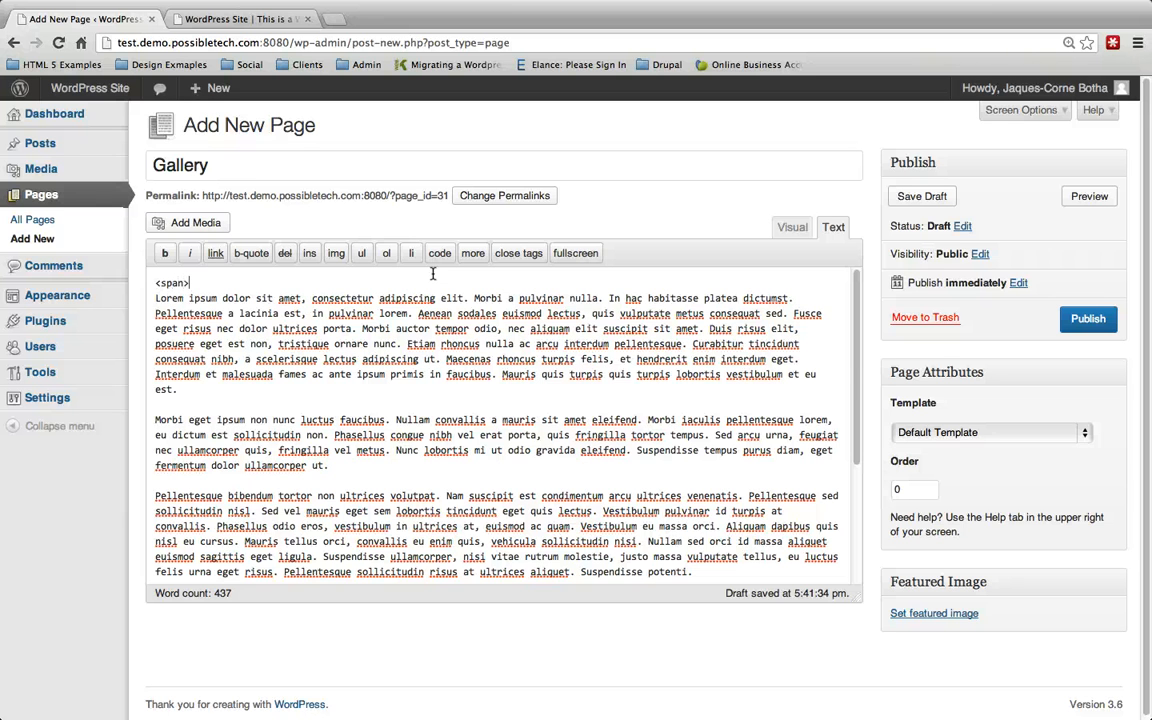
scroll(463, 380, "down", 5)
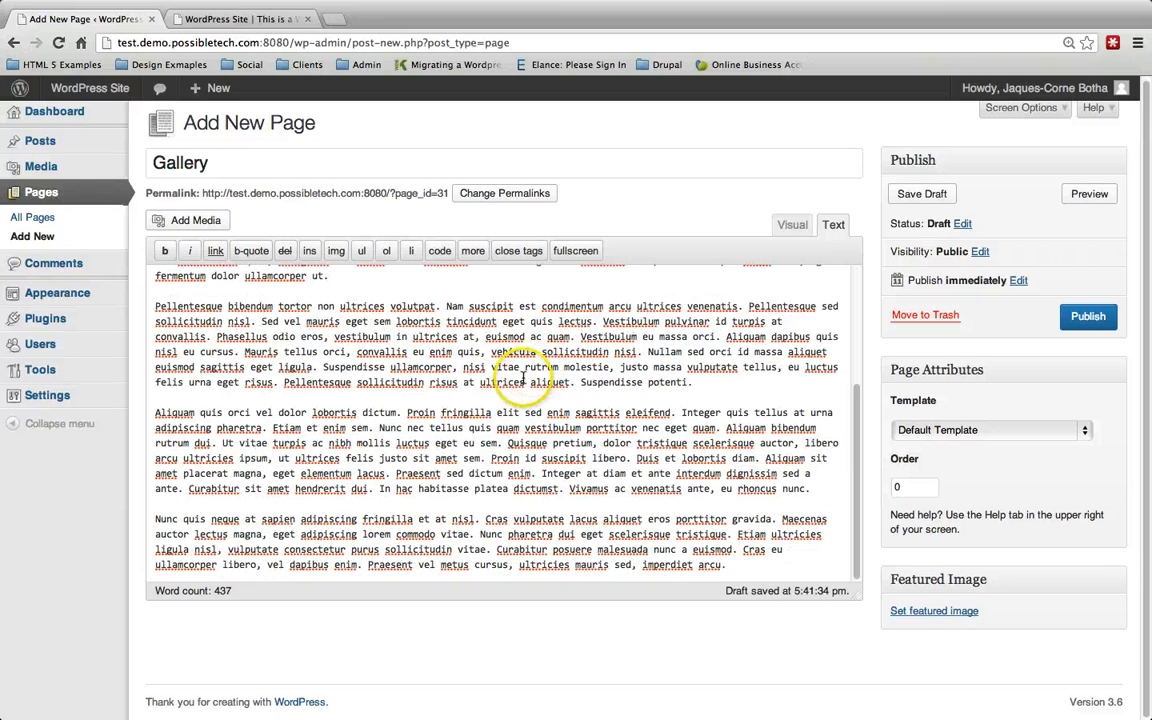
left_click(766, 568)
key("Return")
key("Return")
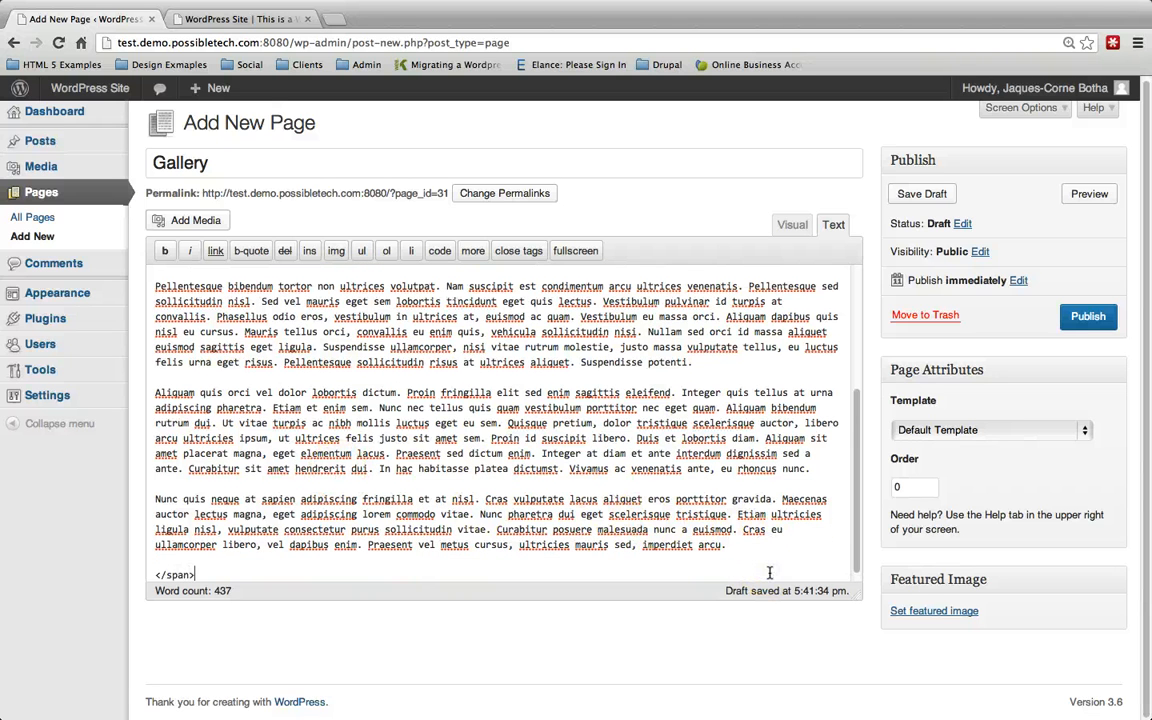
- Add style="color:#999;" to the opening span tag and publish the Gallery page
scroll(303, 352, "up", 10)
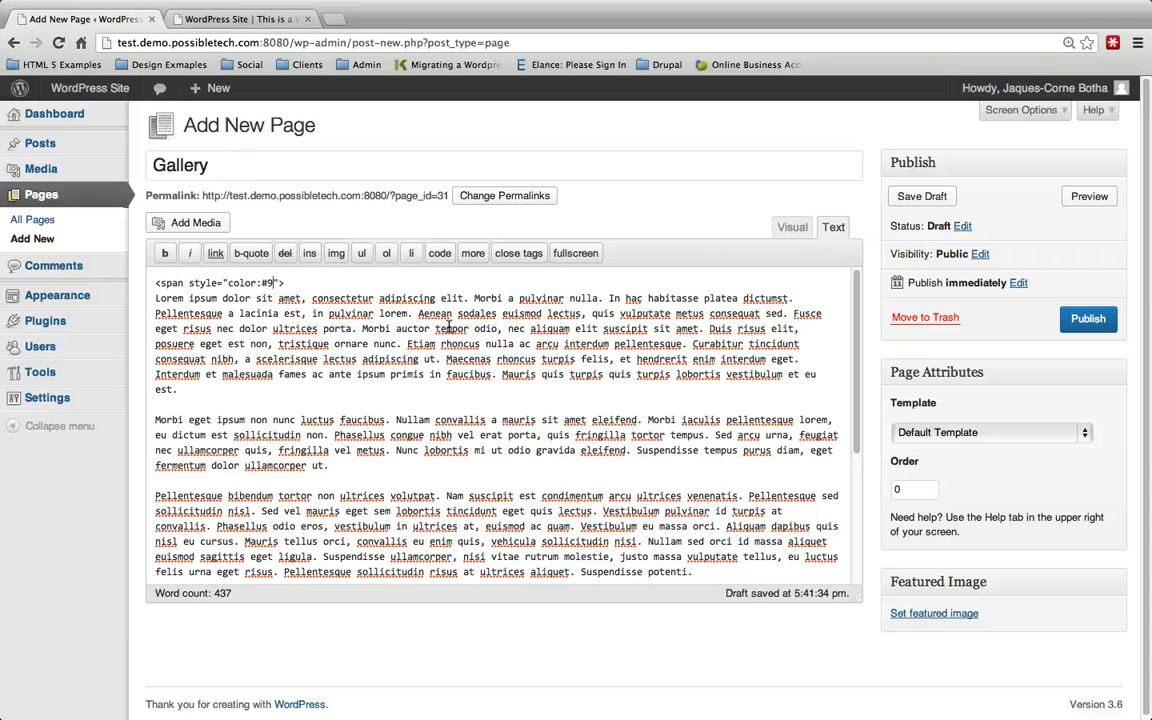
key("super+s")
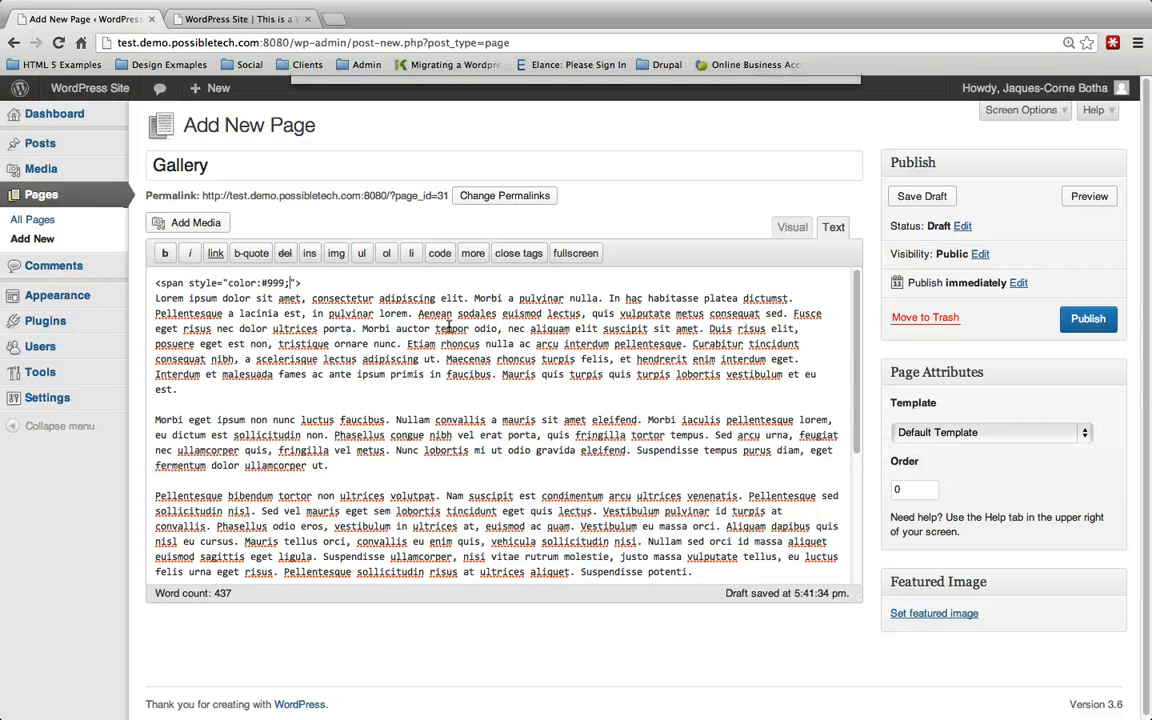
key("Escape")
left_click(1084, 321)
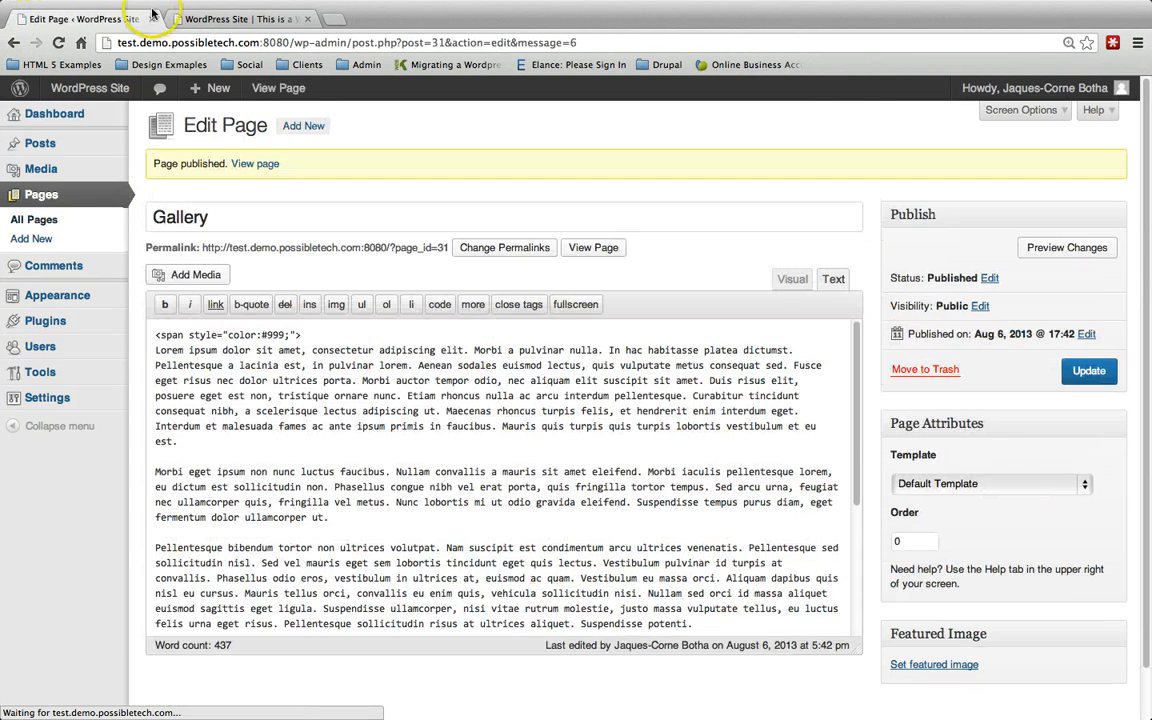
- Reload the site's front end in the other browser tab and open the Gallery page from the site navigation
left_click(193, 18)
right_click(40, 298)
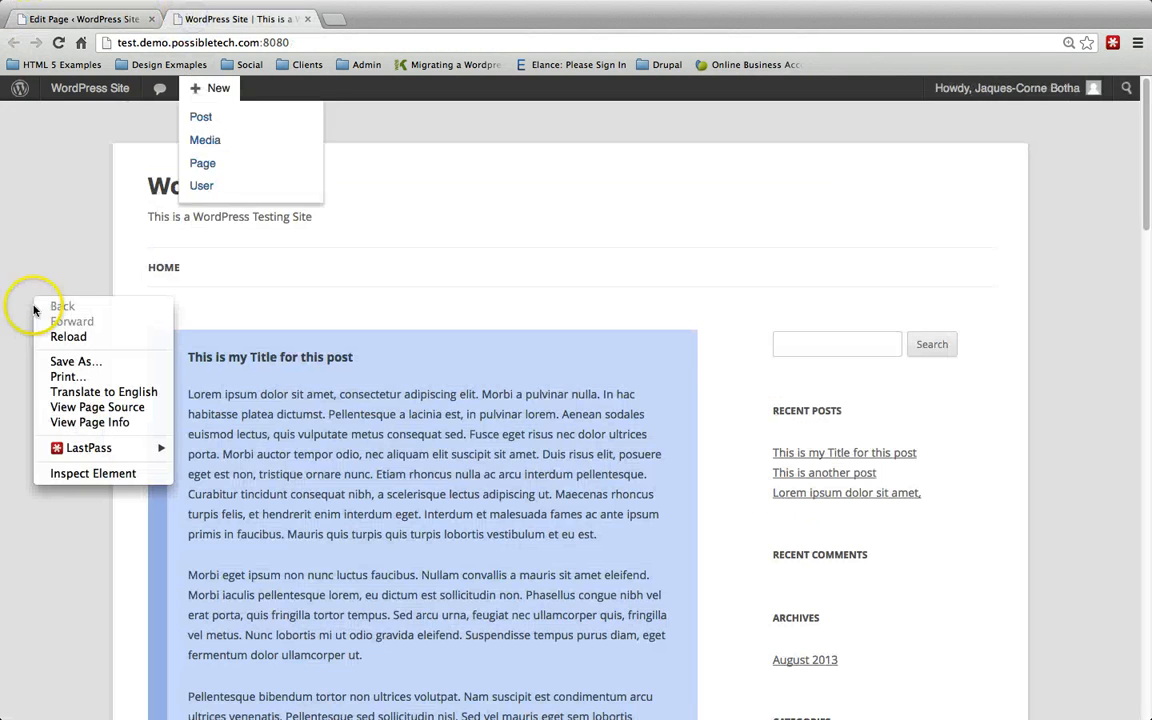
left_click(55, 332)
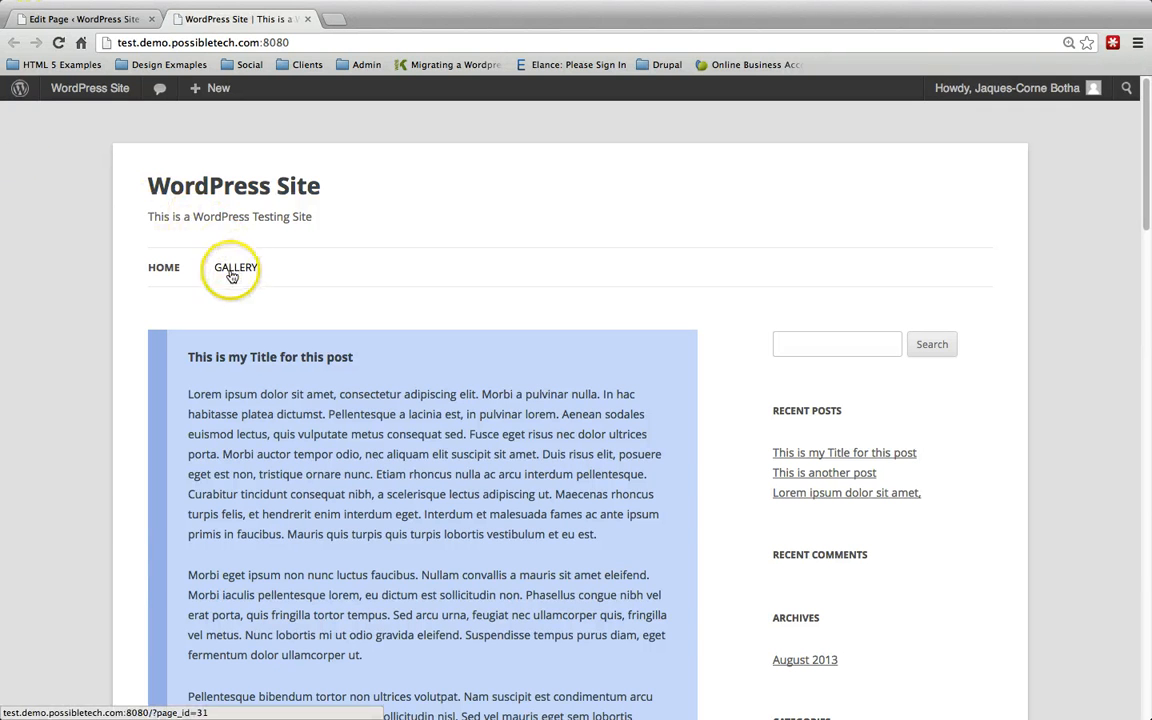
left_click(231, 276)
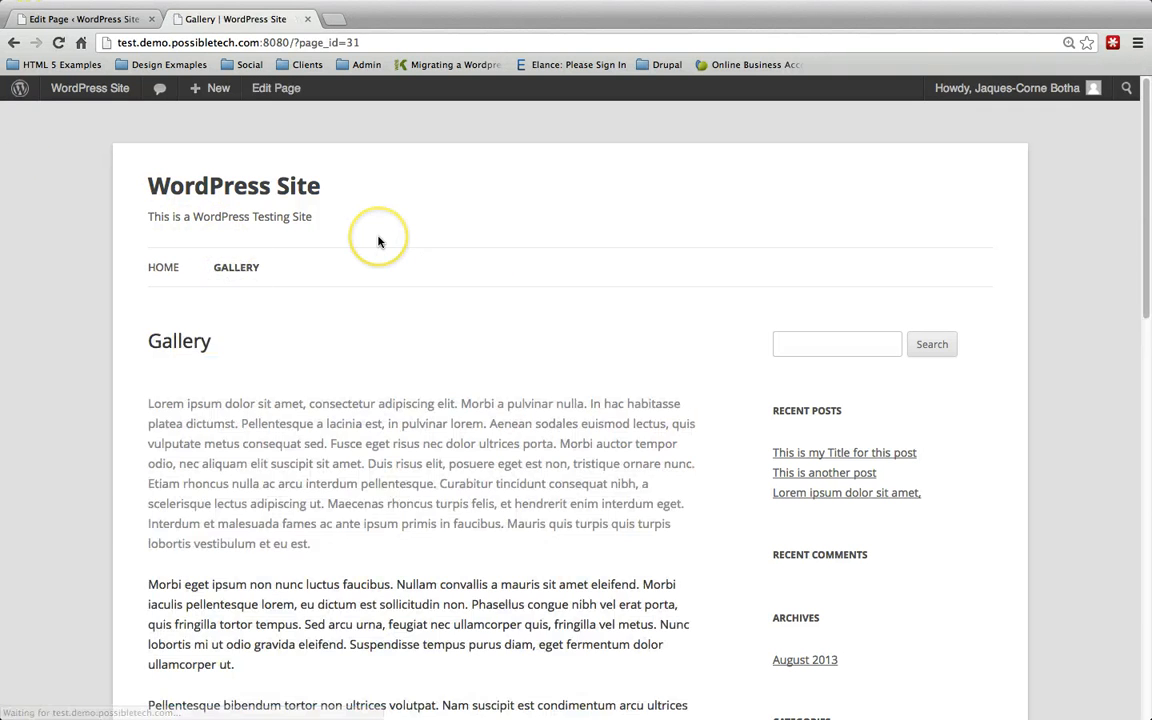
- Examine the published Gallery page from its title to the comment area, comparing the text colour of the paragraphs
scroll(386, 355, "down", 1)
scroll(381, 420, "down", 5)
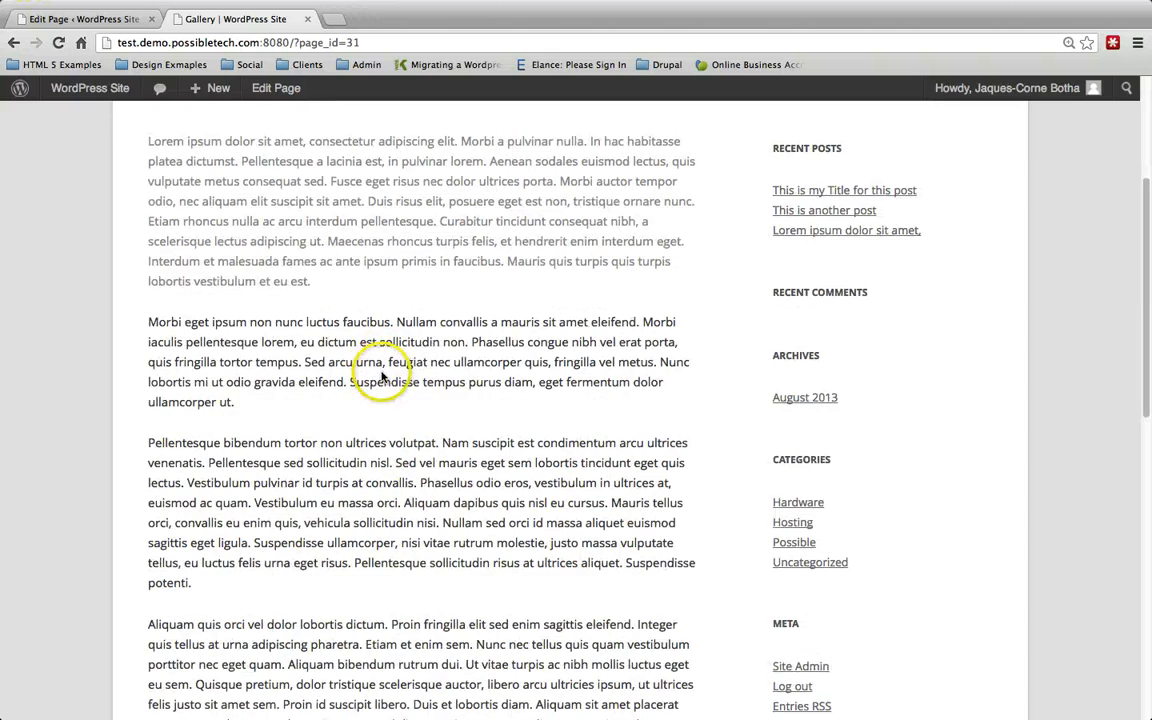
scroll(455, 332, "down", 3)
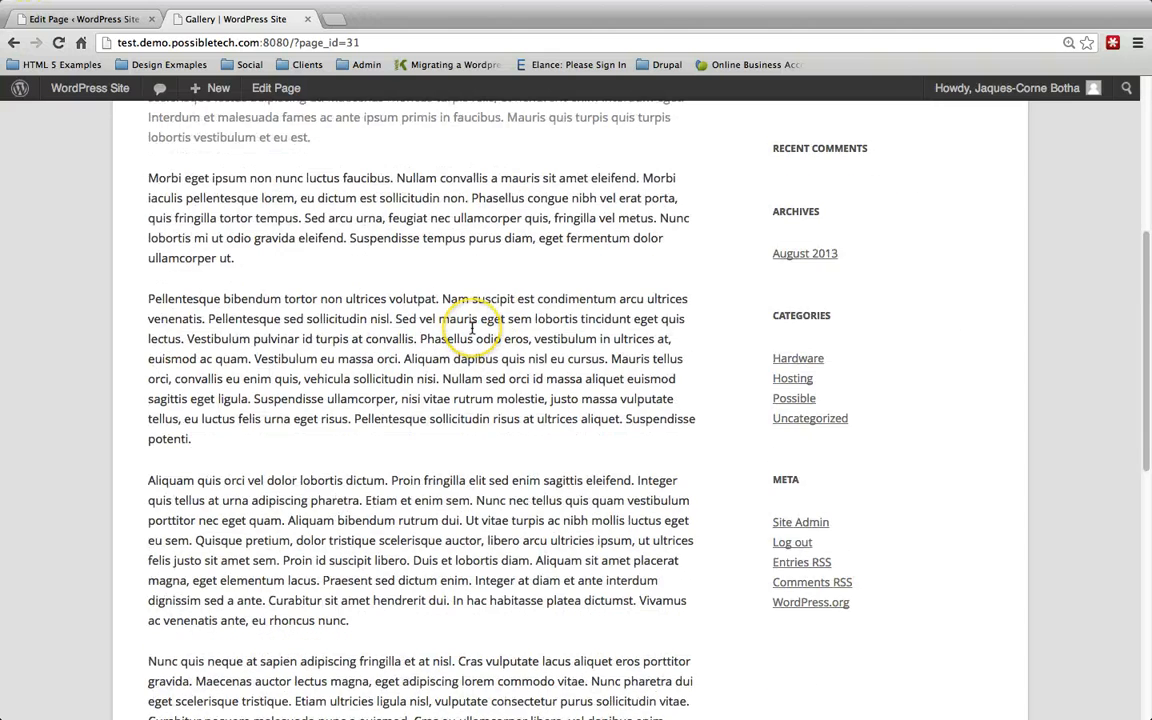
scroll(420, 300, "up", 3)
mouse_move(95, 92)
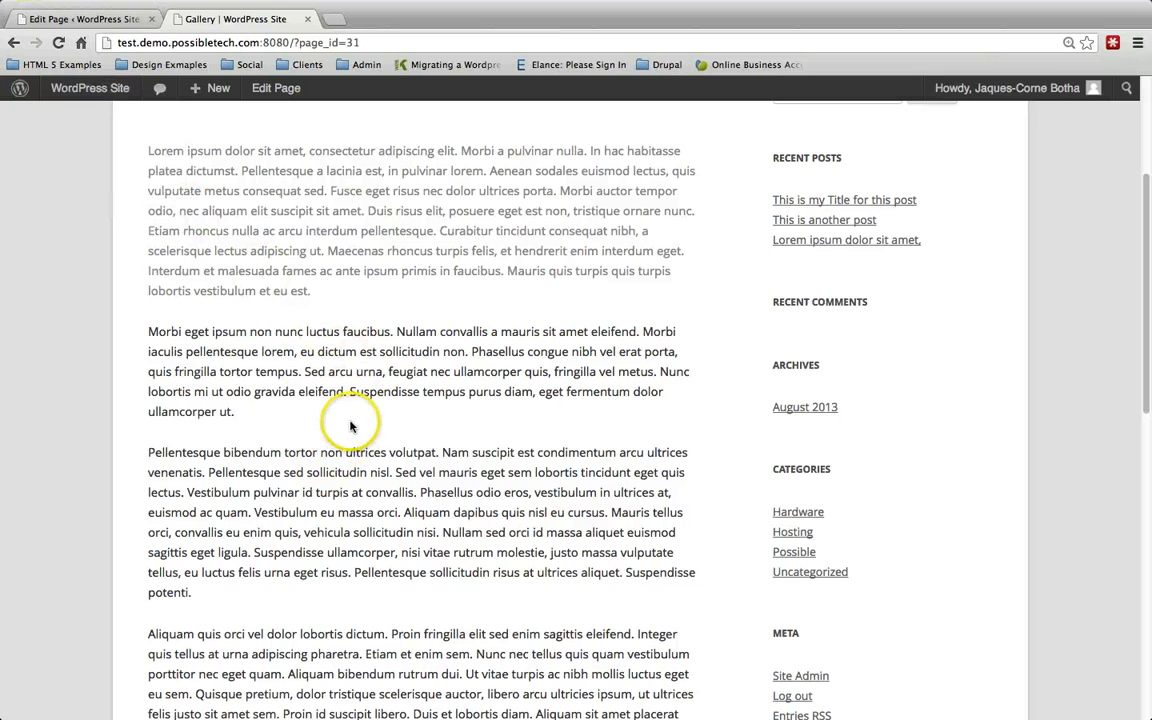
scroll(350, 427, "down", 15)
scroll(510, 368, "up", 8)
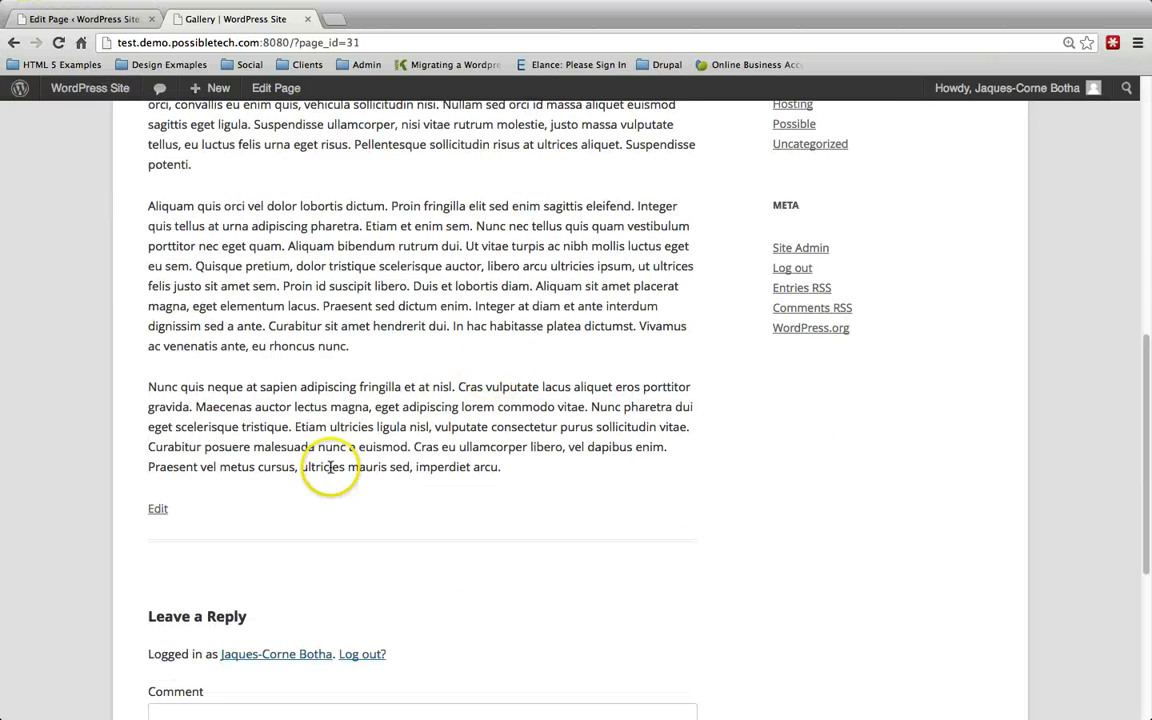
scroll(330, 467, "up", 15)
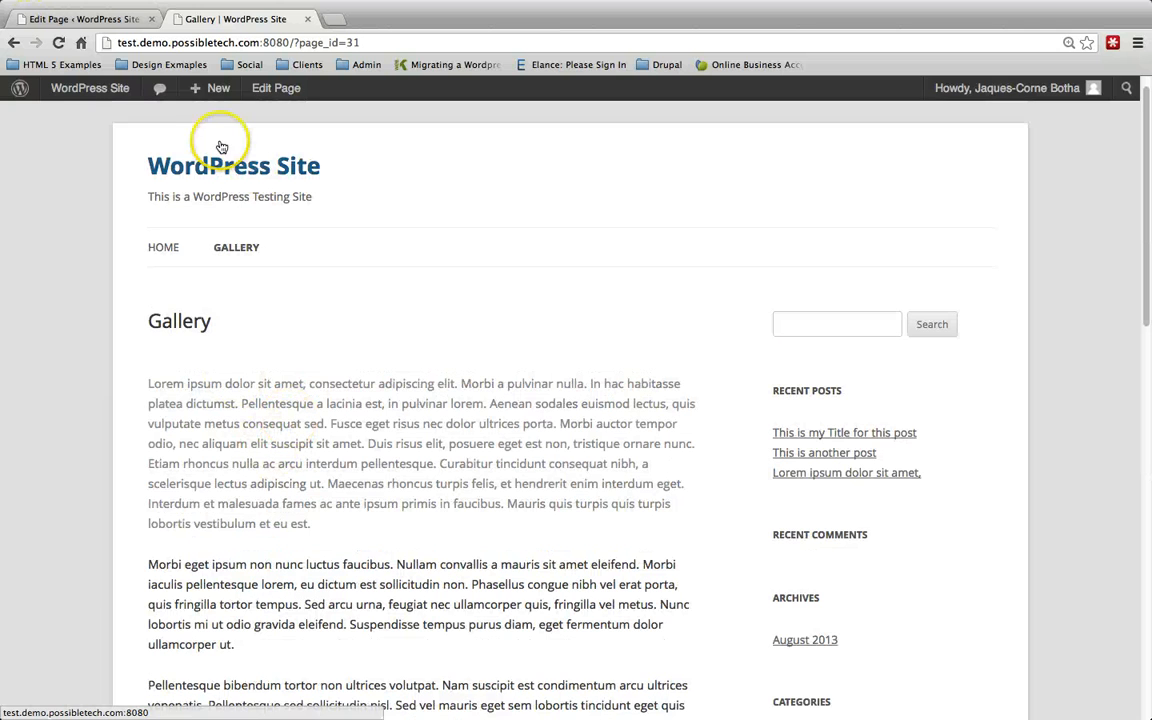
- Return to the Gallery page's edit screen and switch the content editor to Visual mode
left_click(43, 20)
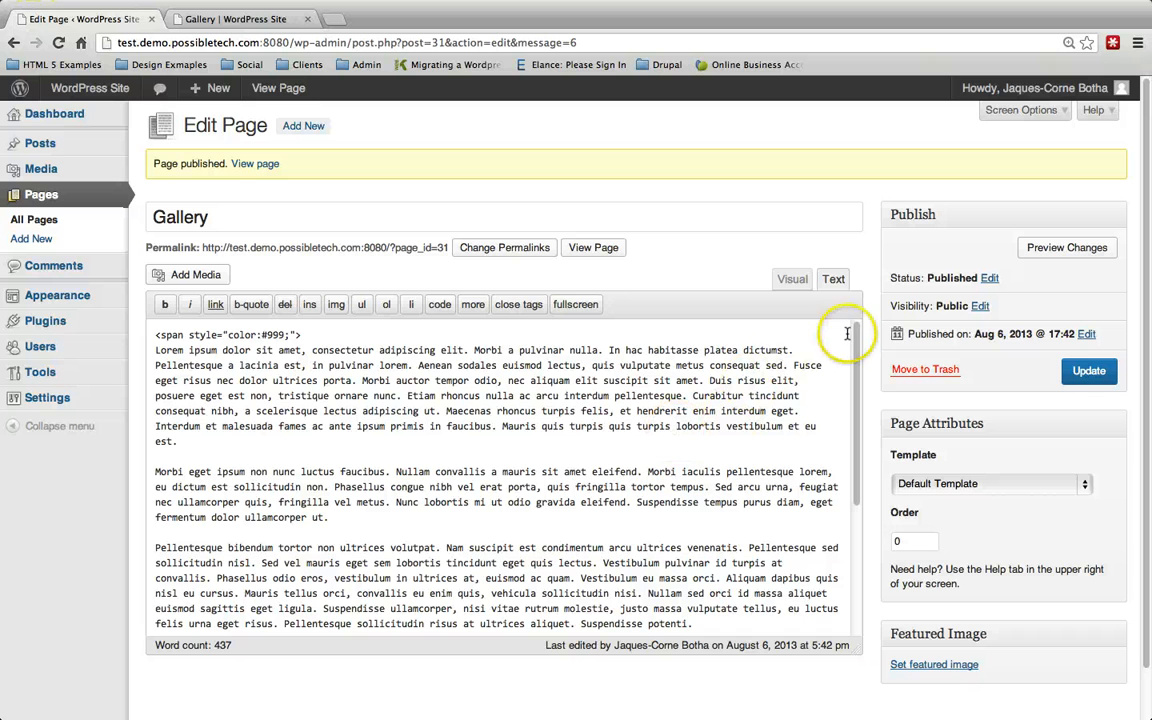
mouse_move(856, 342)
left_mouse_down()
mouse_move(874, 498)
mouse_move(857, 335)
left_mouse_up()
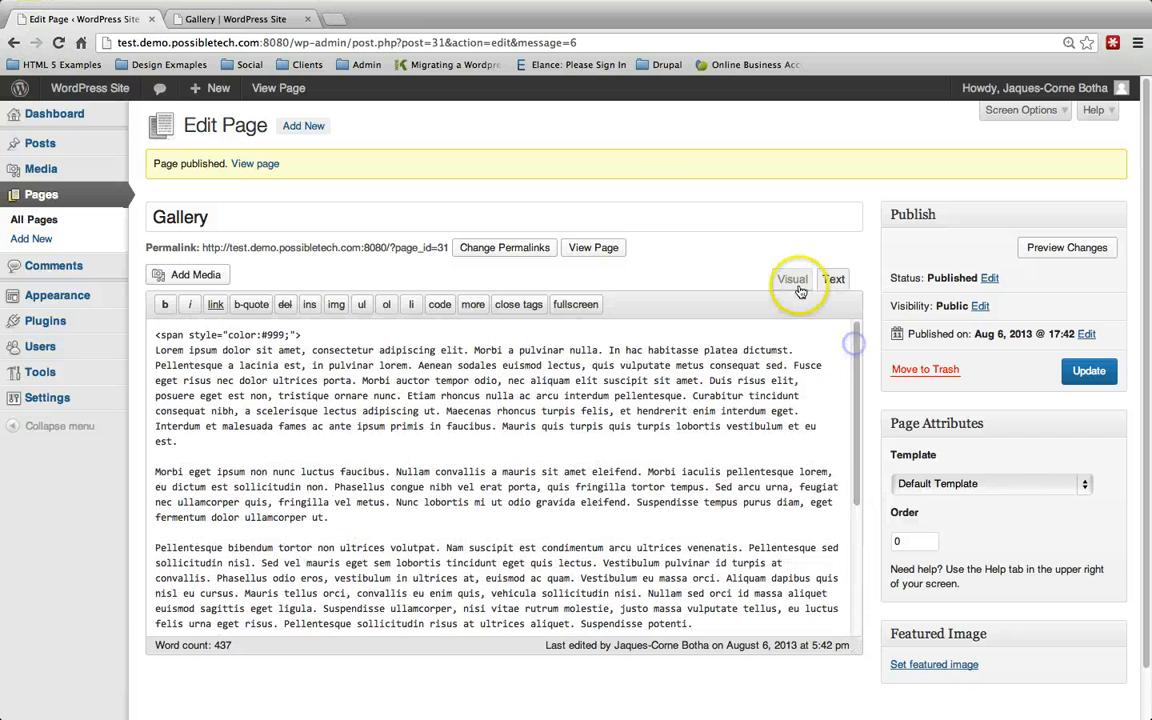
left_click(795, 281)
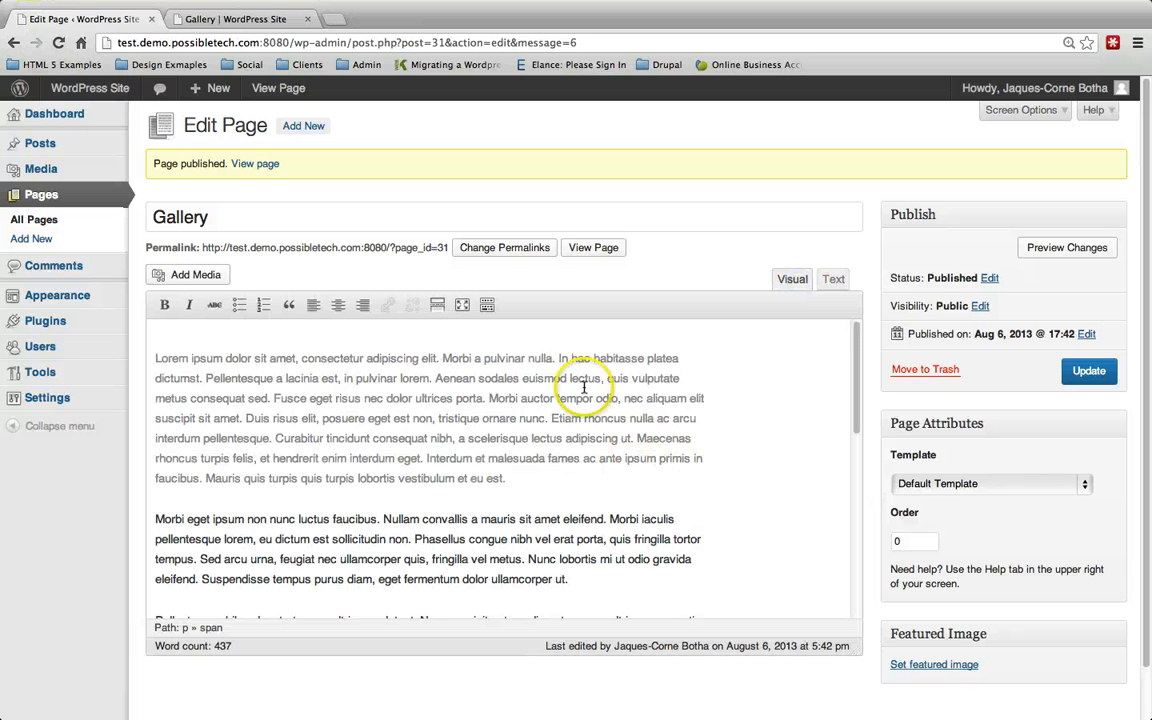
left_click(509, 456)
left_click_drag(866, 358, 850, 428)
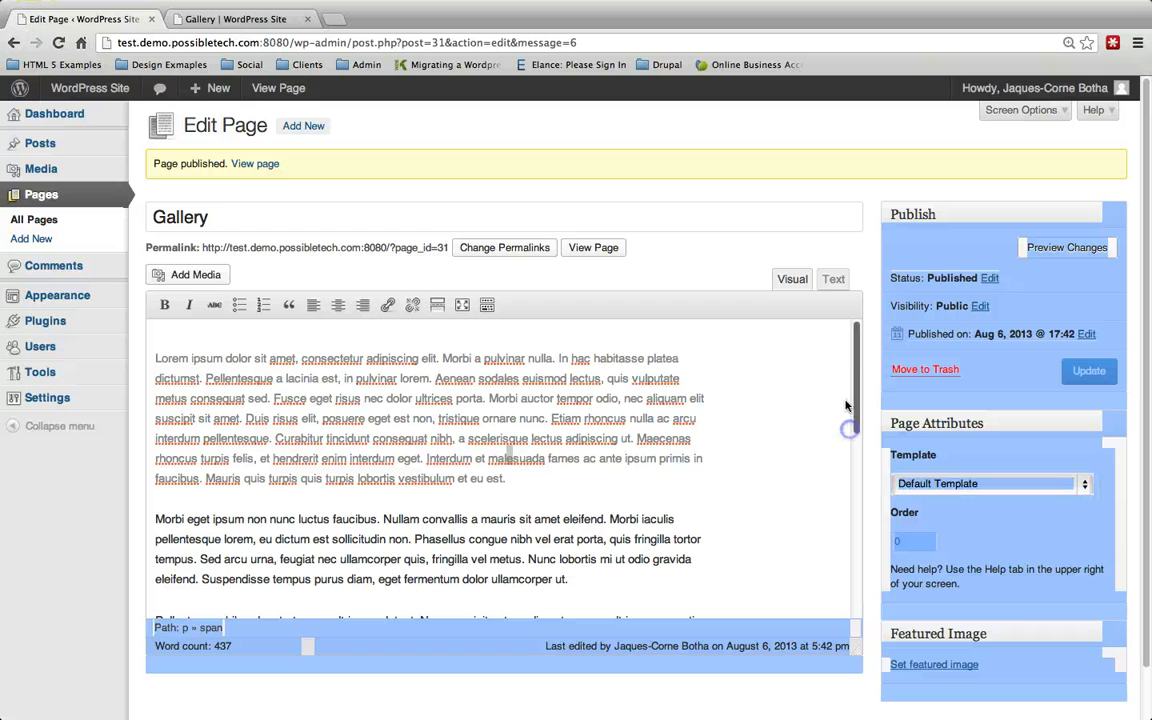
left_click(839, 396)
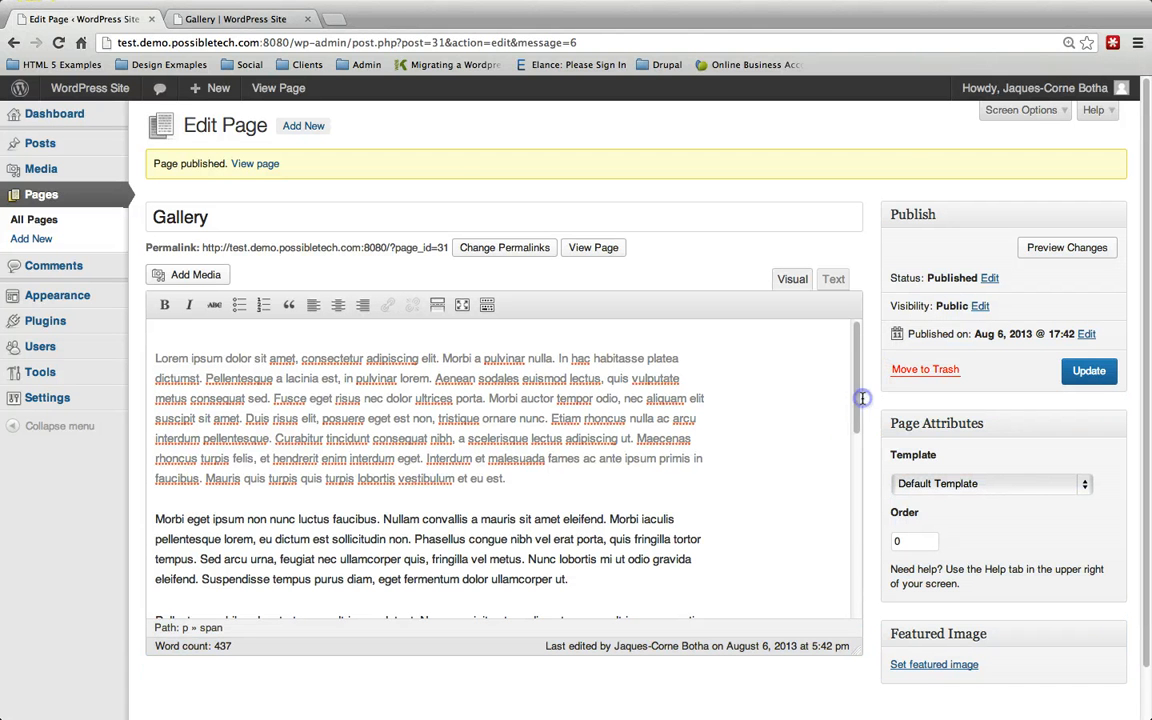
left_click_drag(856, 391, 864, 348)
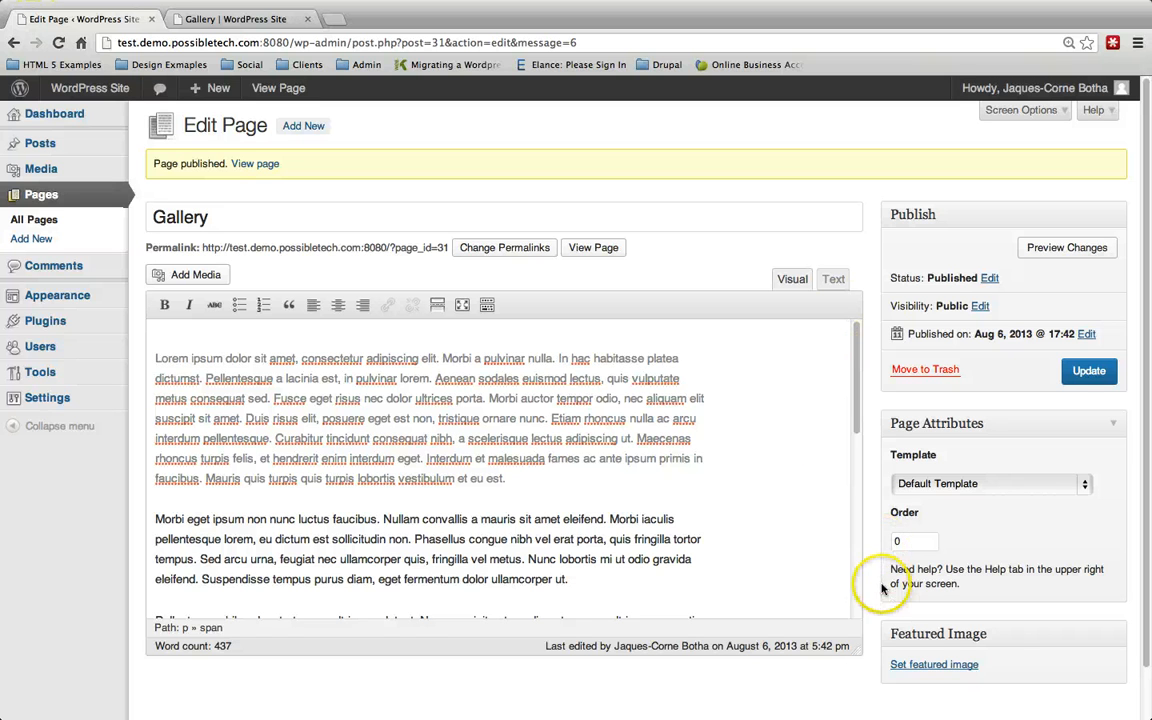
- Set the lakeside temple photo from the Media Library as the Gallery page's featured image and update the page
left_click(940, 666)
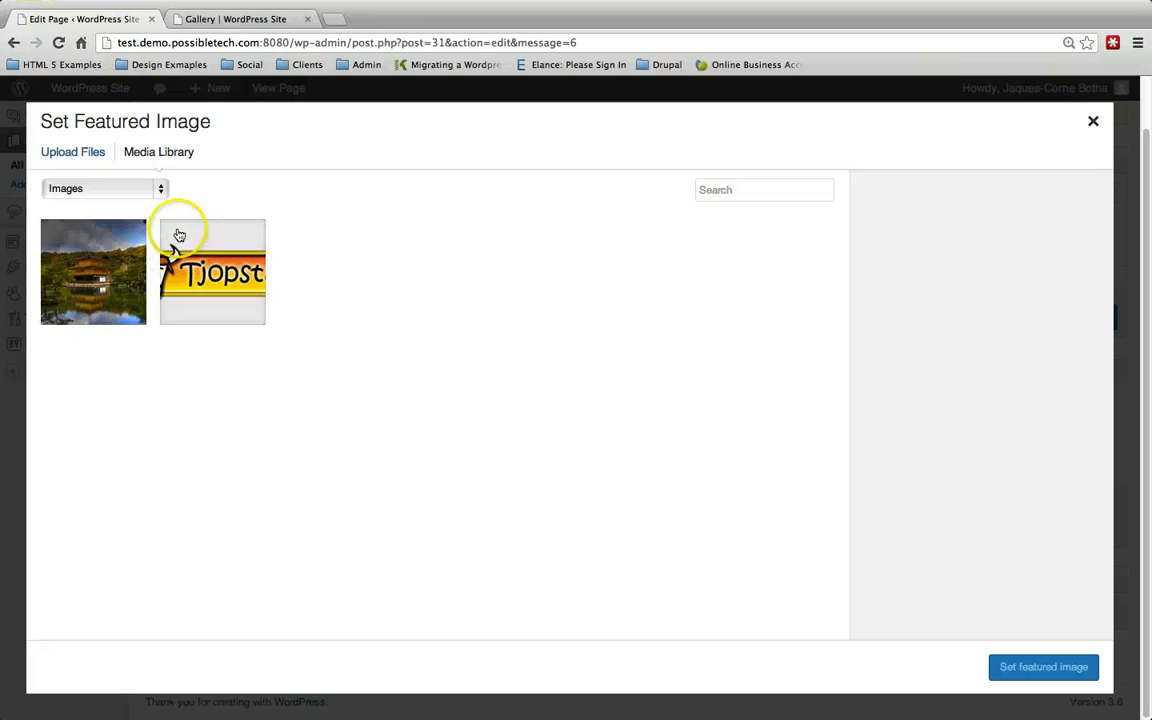
left_click(45, 260)
left_click(1042, 664)
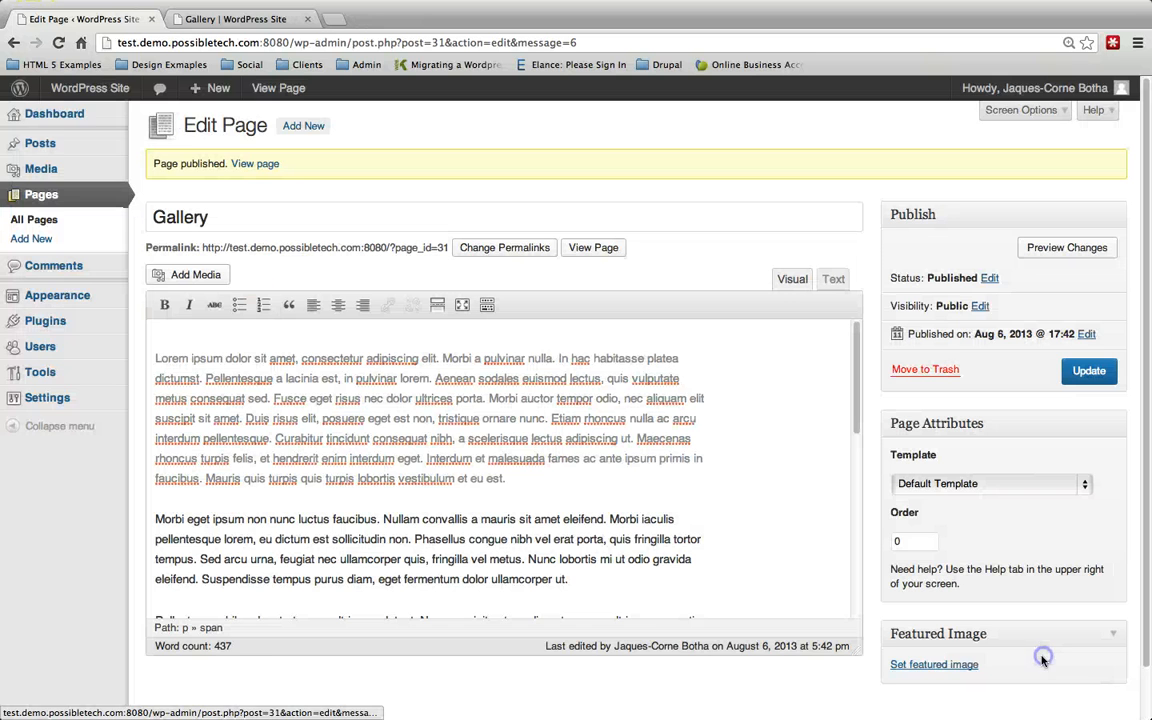
scroll(985, 500, "down", 1)
left_click(1089, 316)
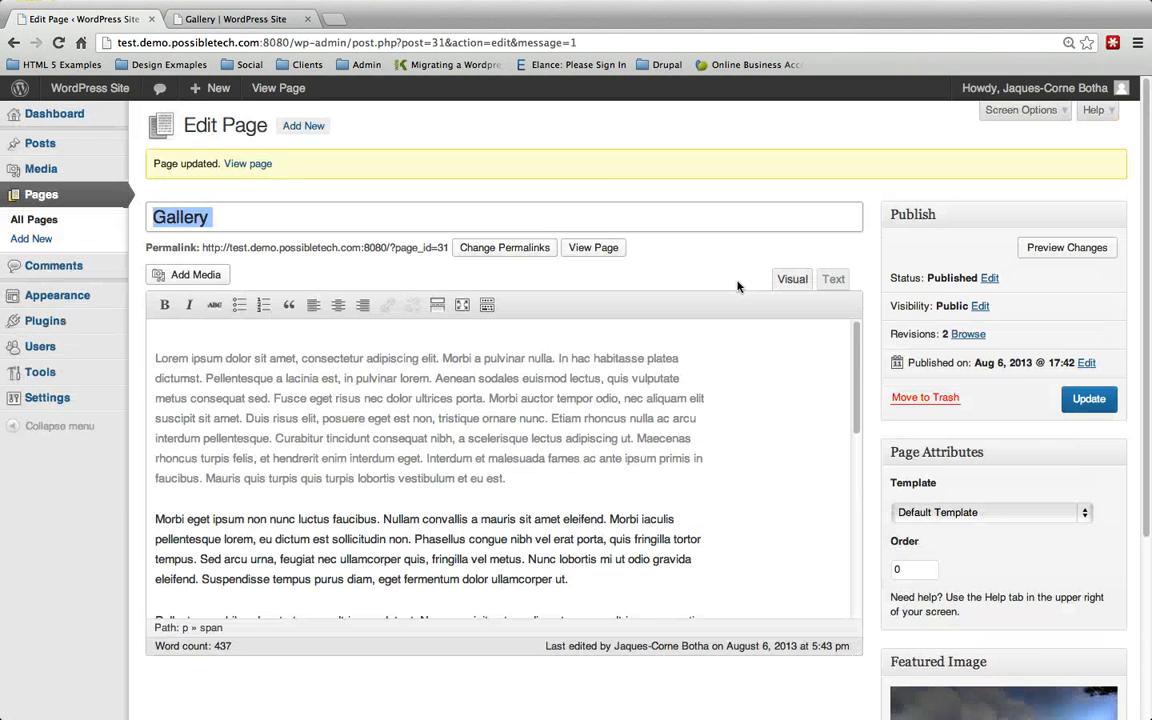
- Look through the updated page in the editor, then check the front-end Gallery page down to the comment area for the featured image
left_click(835, 265)
scroll(843, 265, "down", 3)
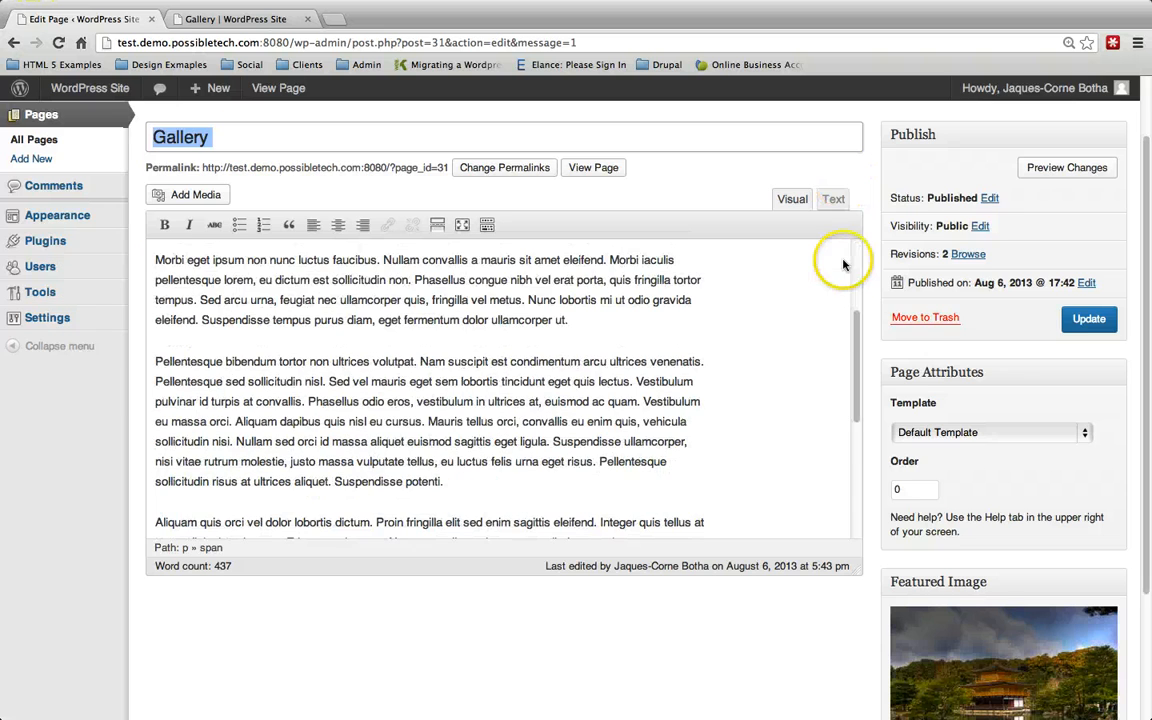
scroll(720, 410, "down", 2)
scroll(665, 416, "down", 3)
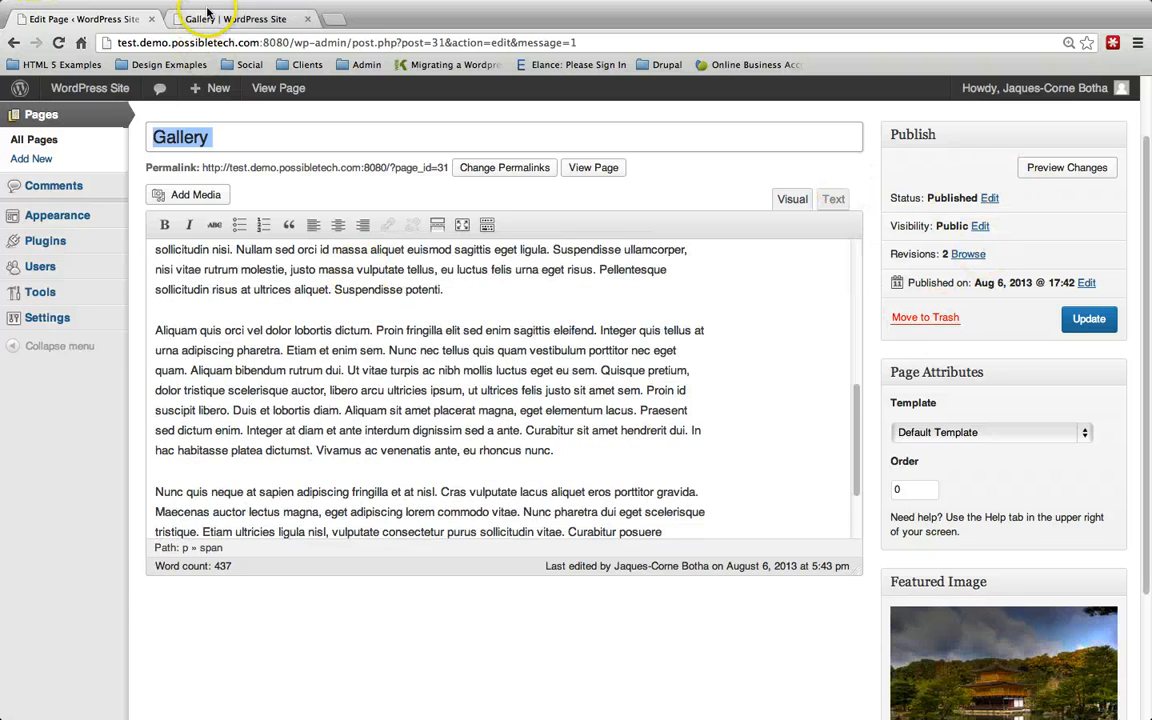
left_click(205, 19)
right_click(114, 250)
left_click(228, 246)
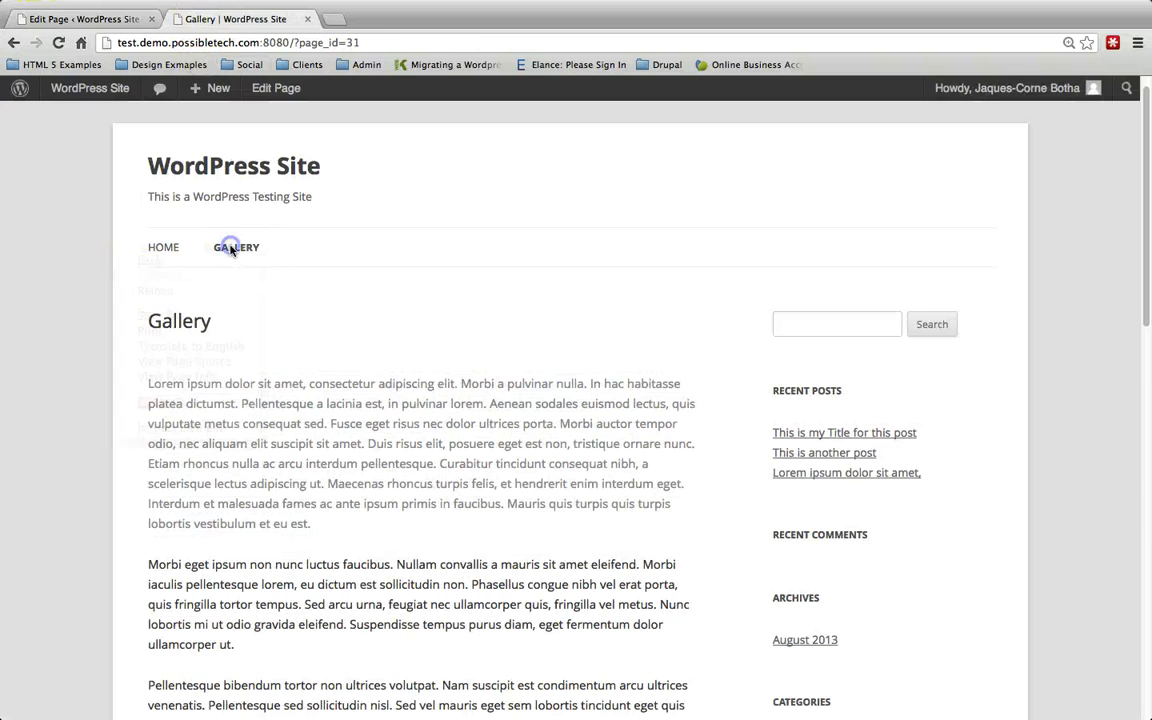
scroll(599, 411, "down", 3)
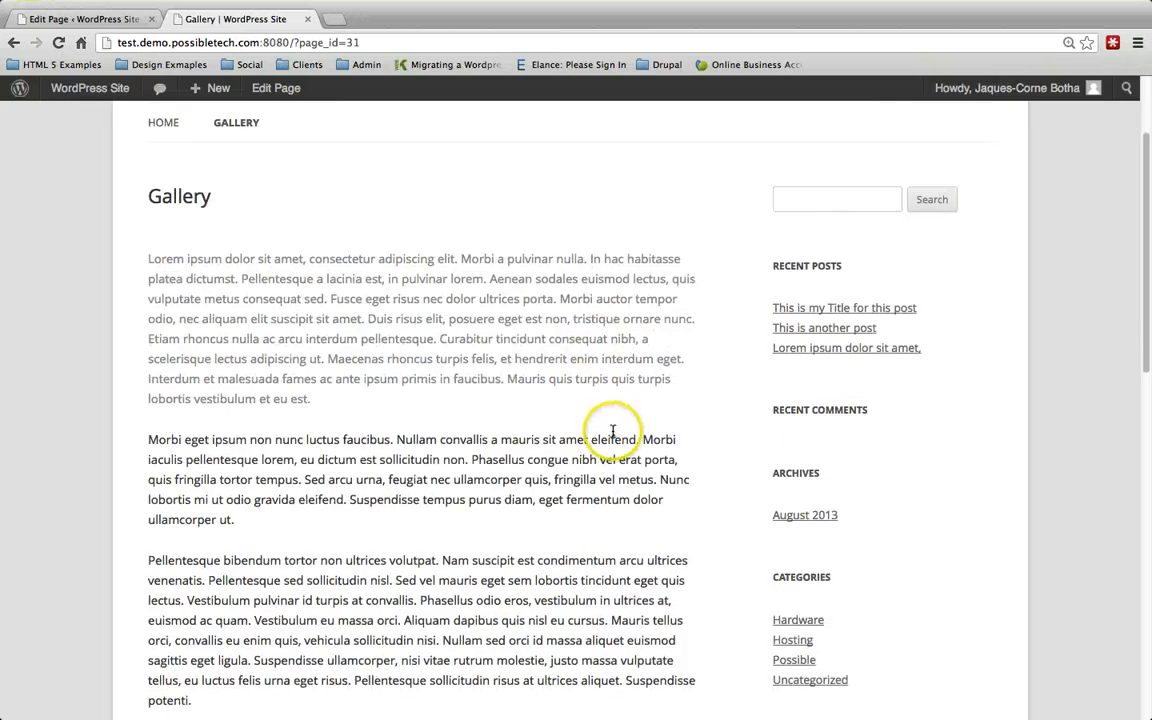
scroll(548, 404, "down", 10)
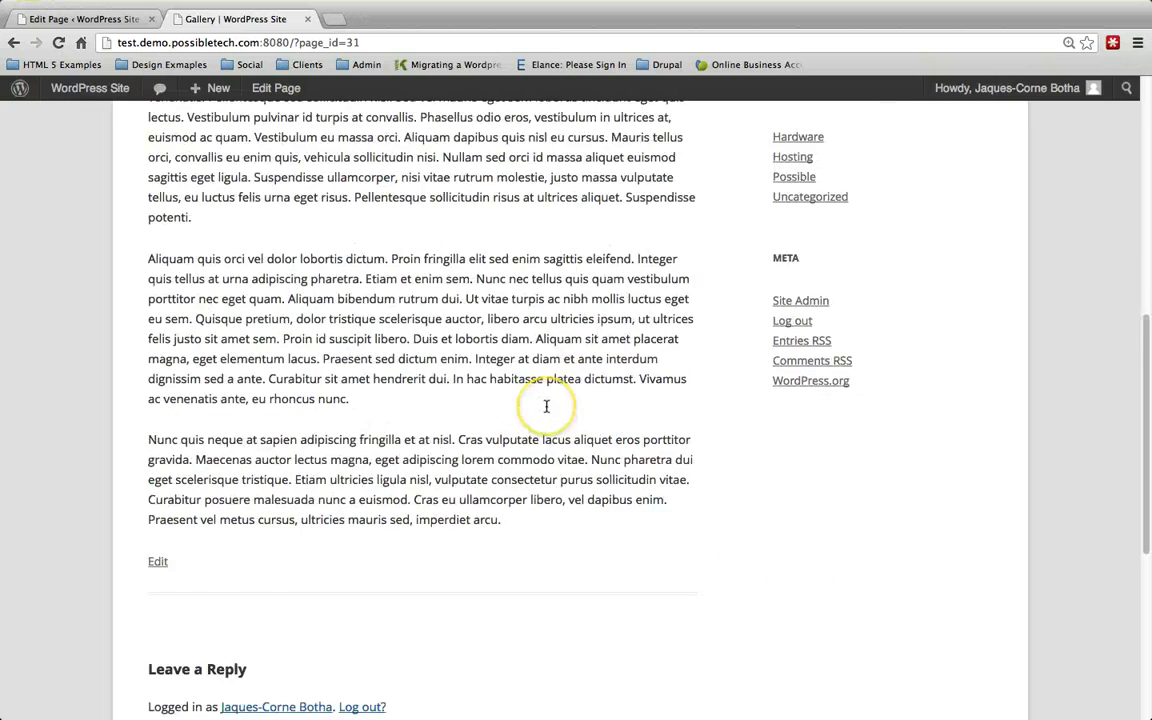
scroll(548, 404, "up", 8)
- Set the Gallery page's template to Full-width Page Template, No Sidebar and update the page
left_click(82, 20)
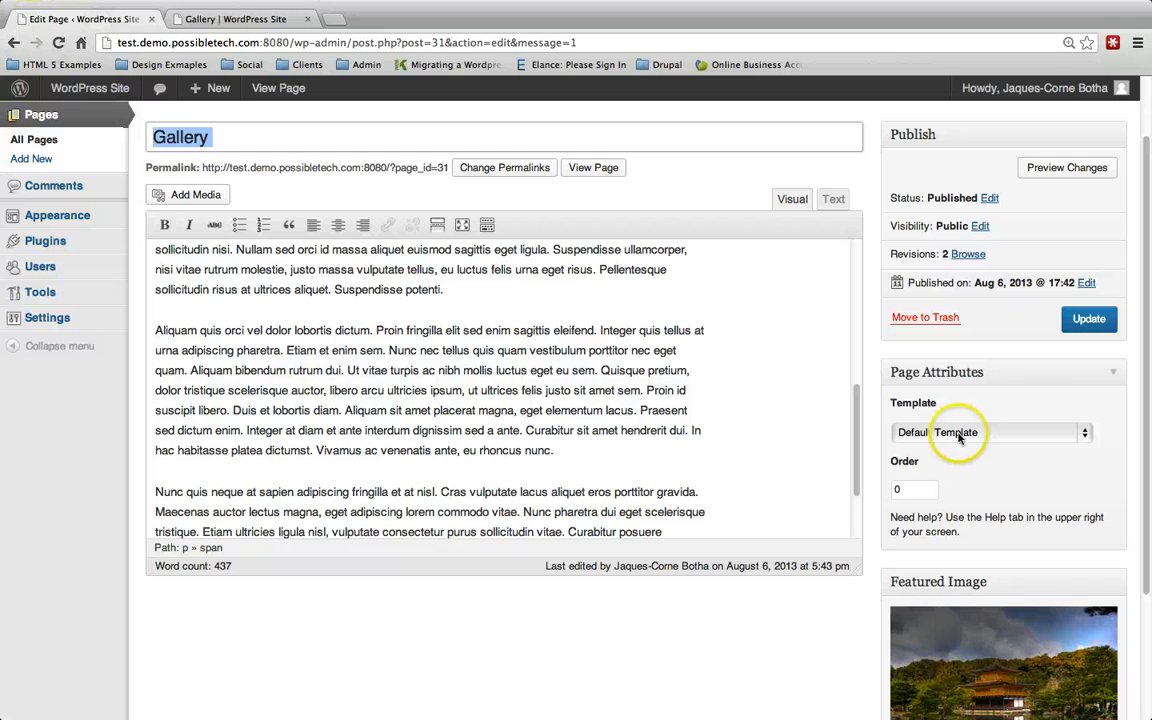
left_click(948, 373)
left_click(948, 373)
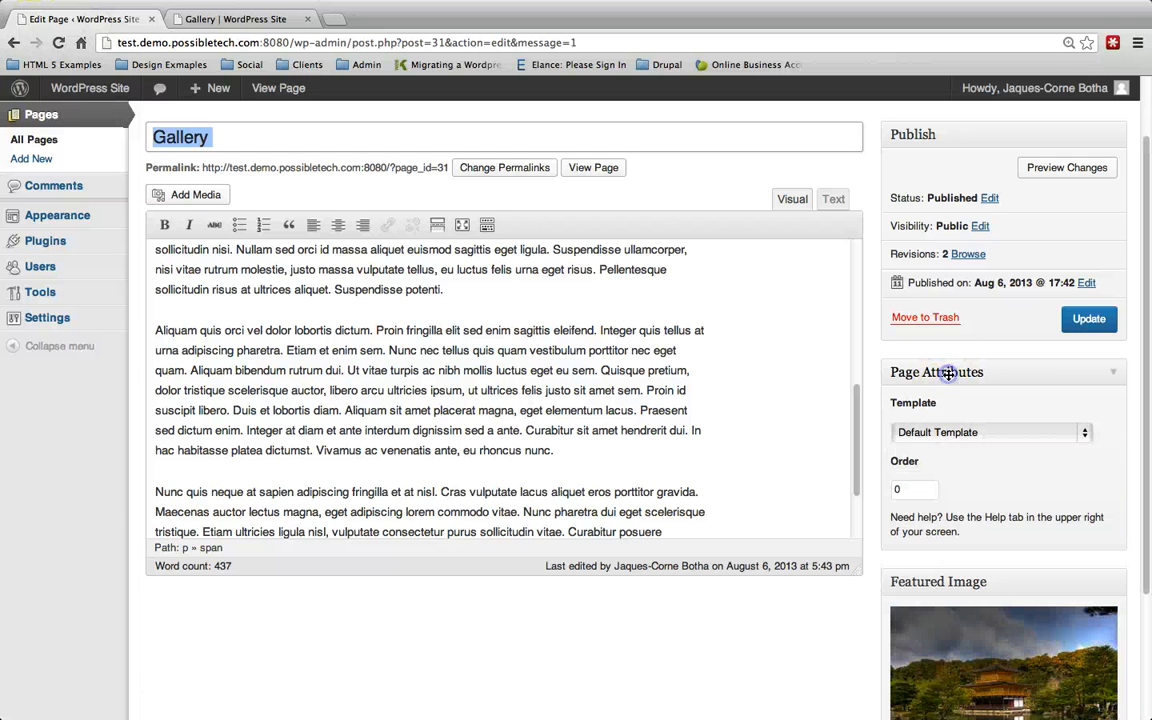
left_click_drag(910, 398, 926, 432)
left_click(926, 432)
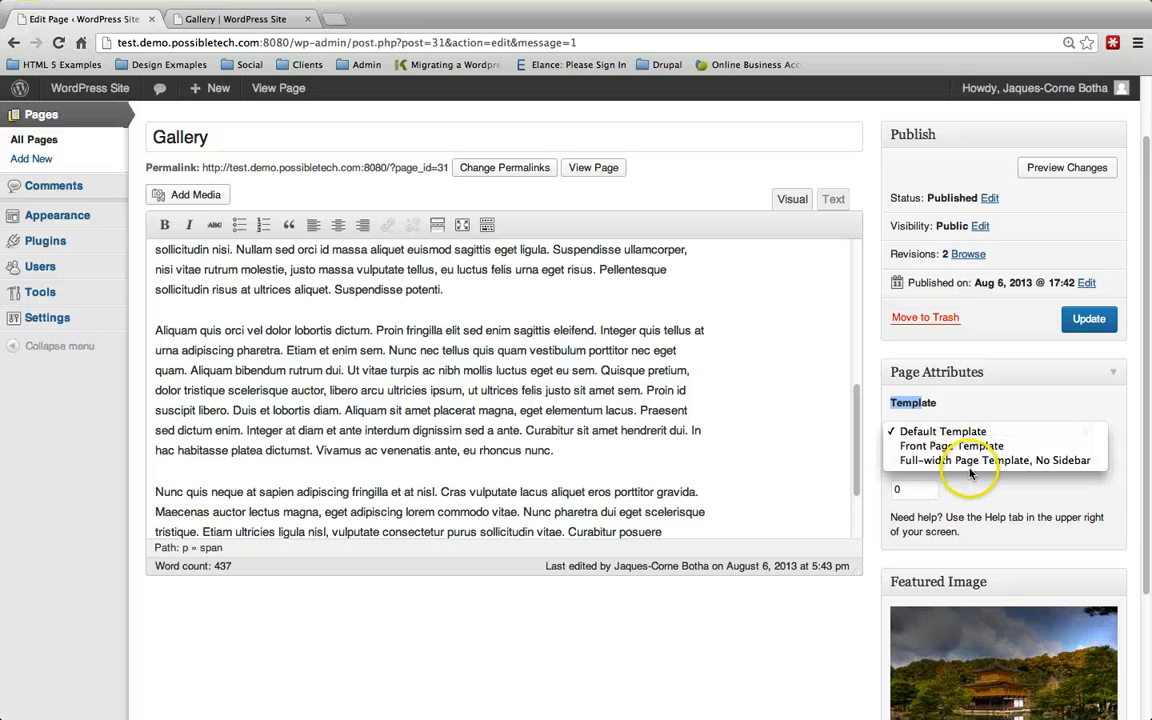
left_click(1053, 462)
left_click(1085, 318)
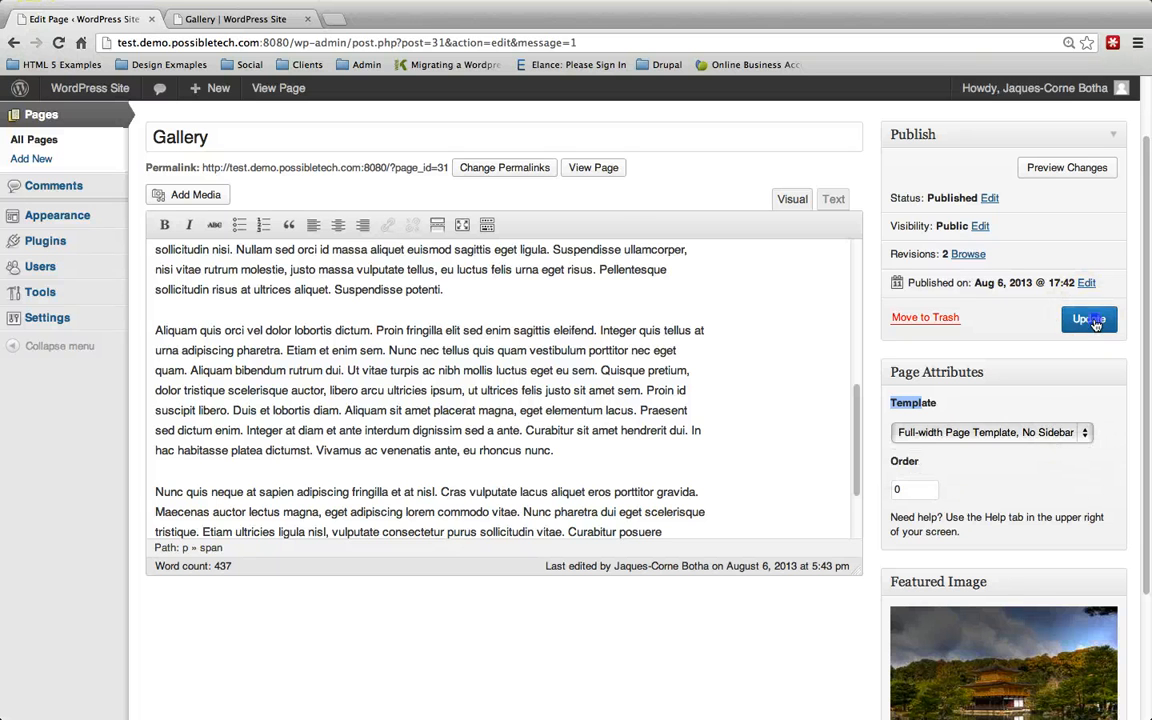
- Reload the Gallery page on the front end to check its layout with the new template
left_click(237, 20)
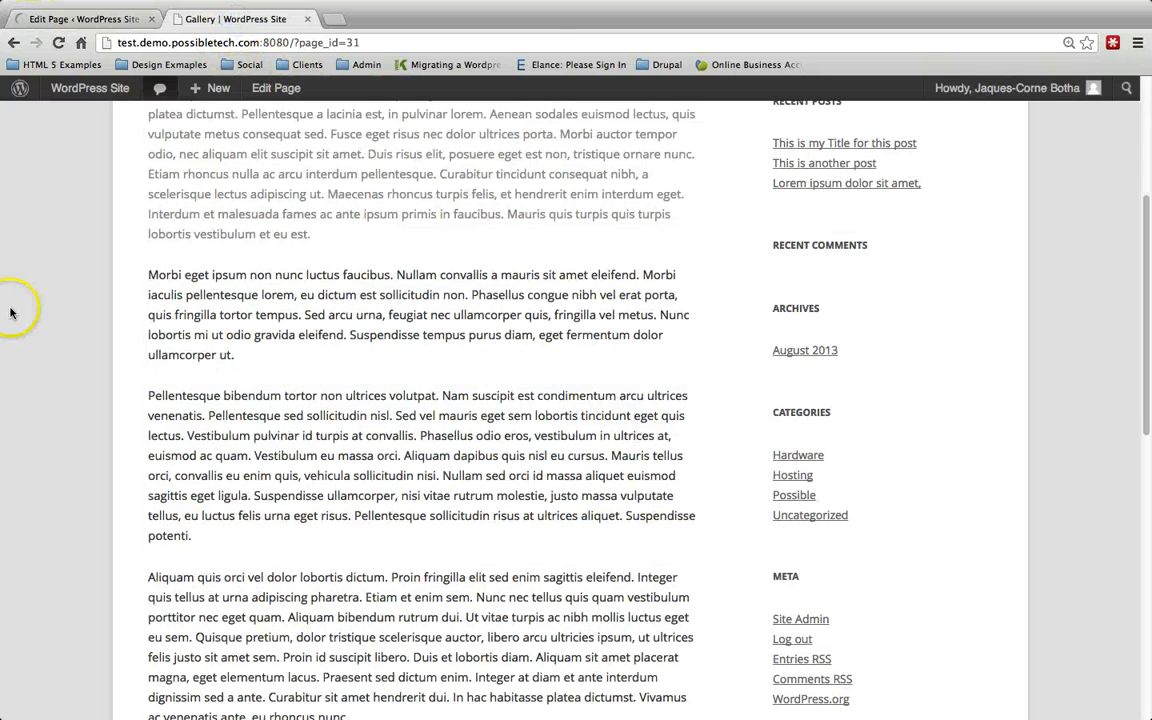
right_click(66, 181)
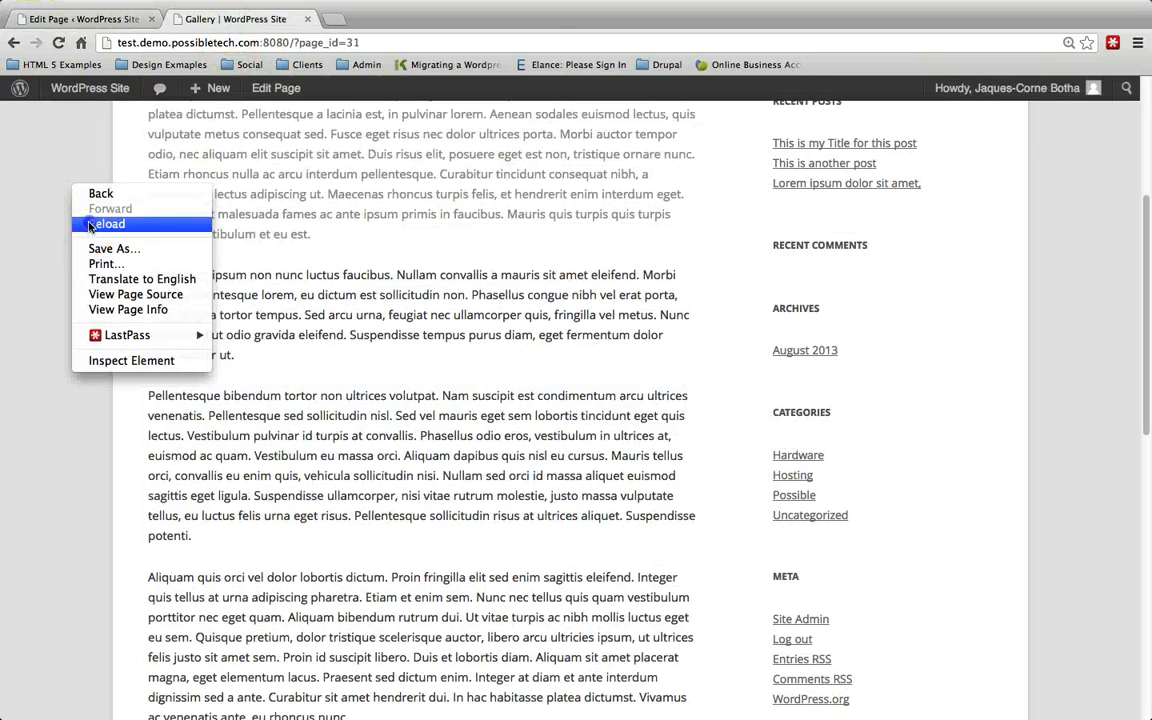
left_click(80, 218)
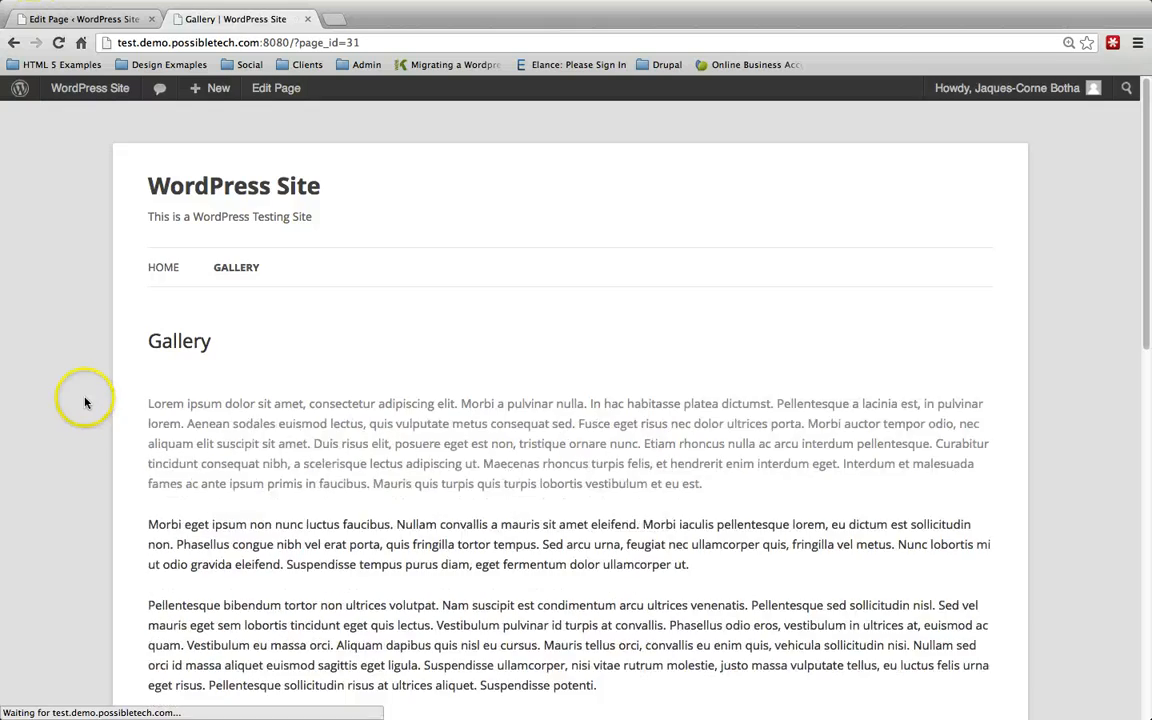
- Look through the front-end Gallery page from its heading to the comment form to examine the full-width layout
scroll(293, 463, "down", 5)
scroll(368, 412, "up", 5)
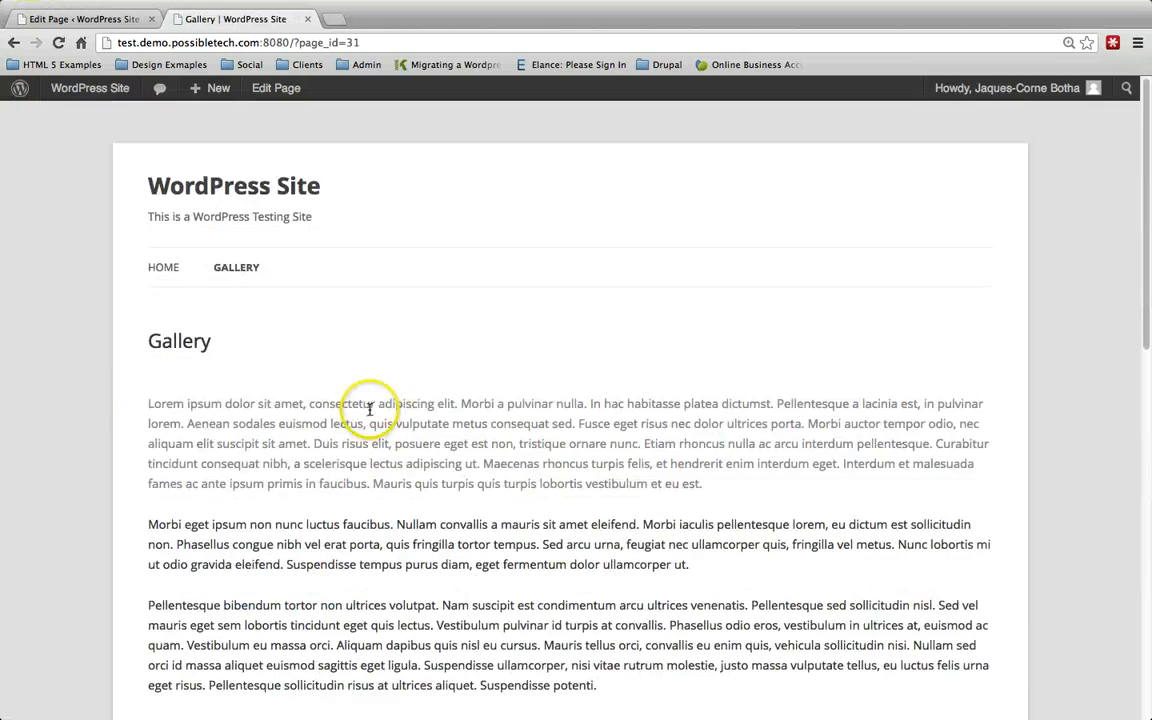
scroll(370, 400, "down", 3)
scroll(681, 470, "down", 3)
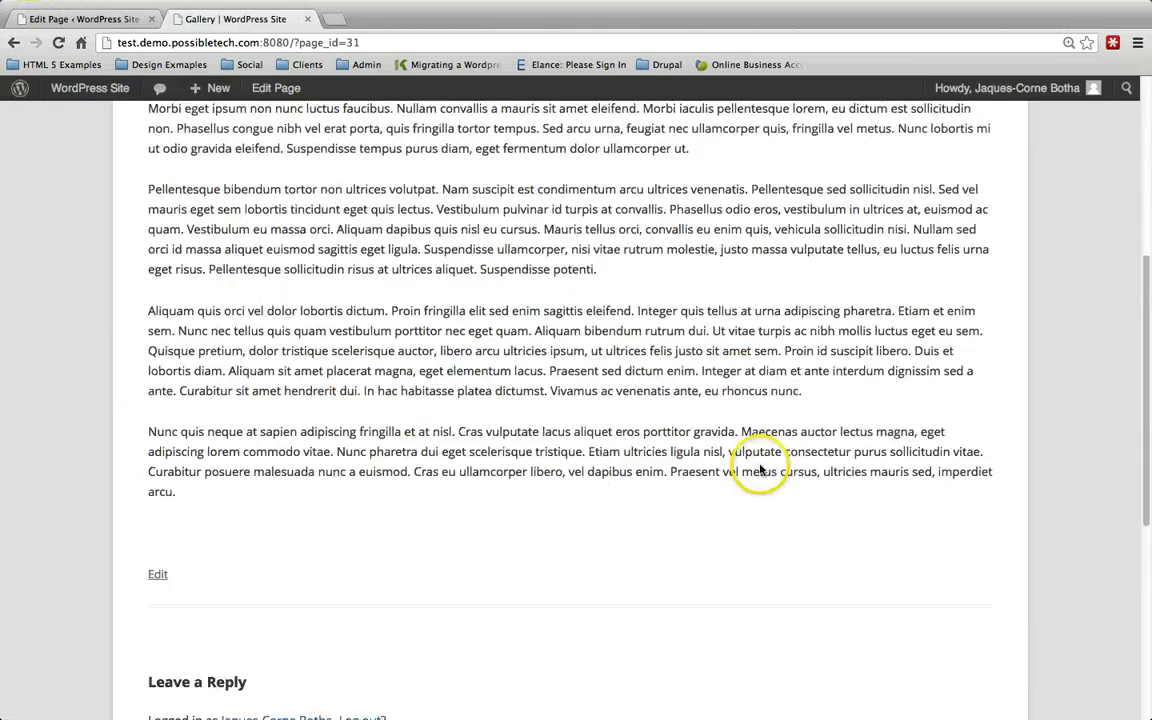
scroll(342, 334, "down", 2)
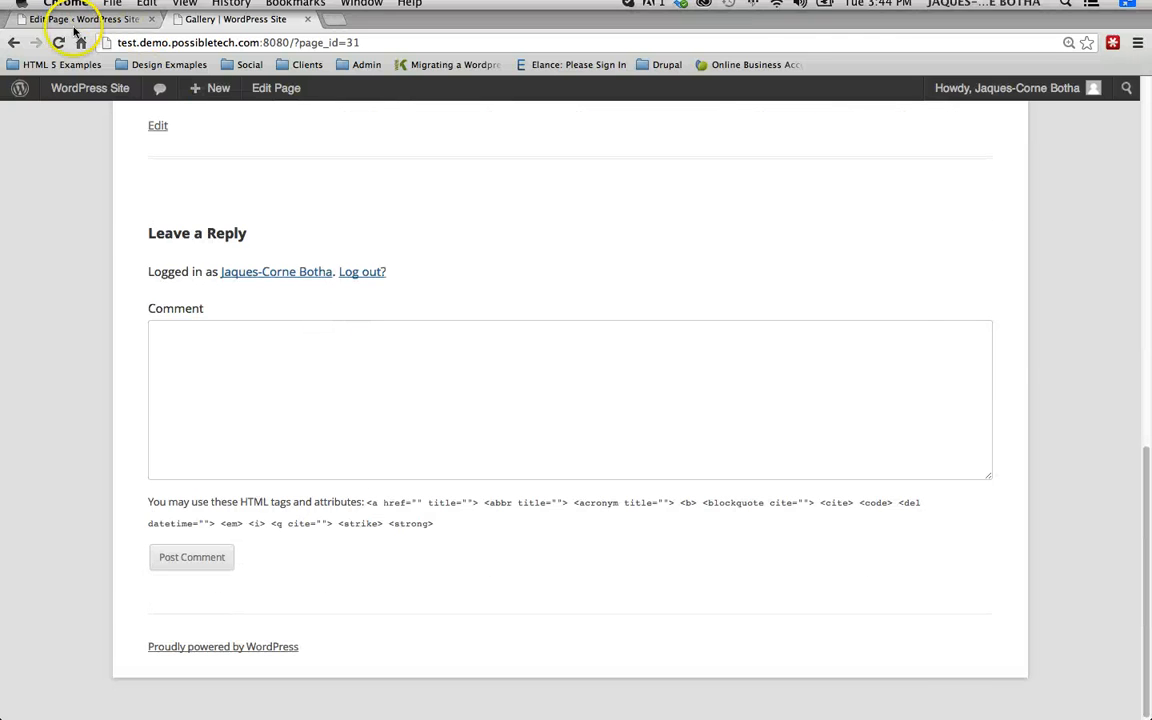
- Check the template and featured image settings in the Gallery page's editor and return to the front-end page
left_click(88, 19)
scroll(567, 405, "down", 2)
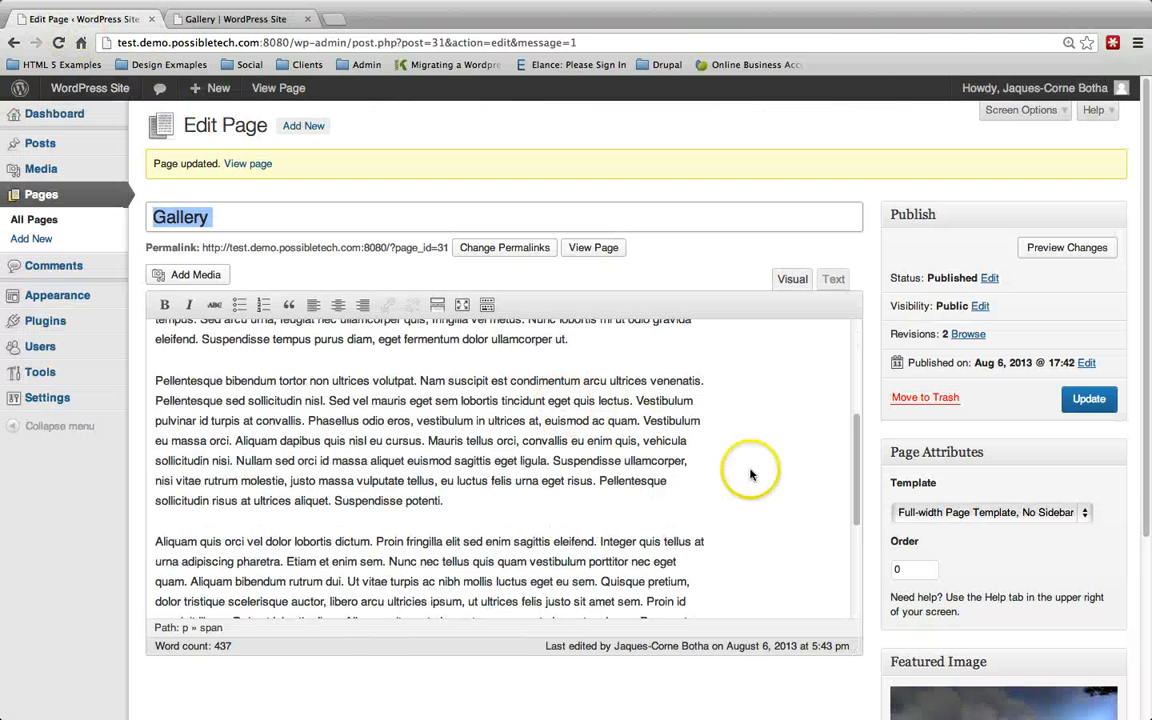
scroll(982, 476, "down", 3)
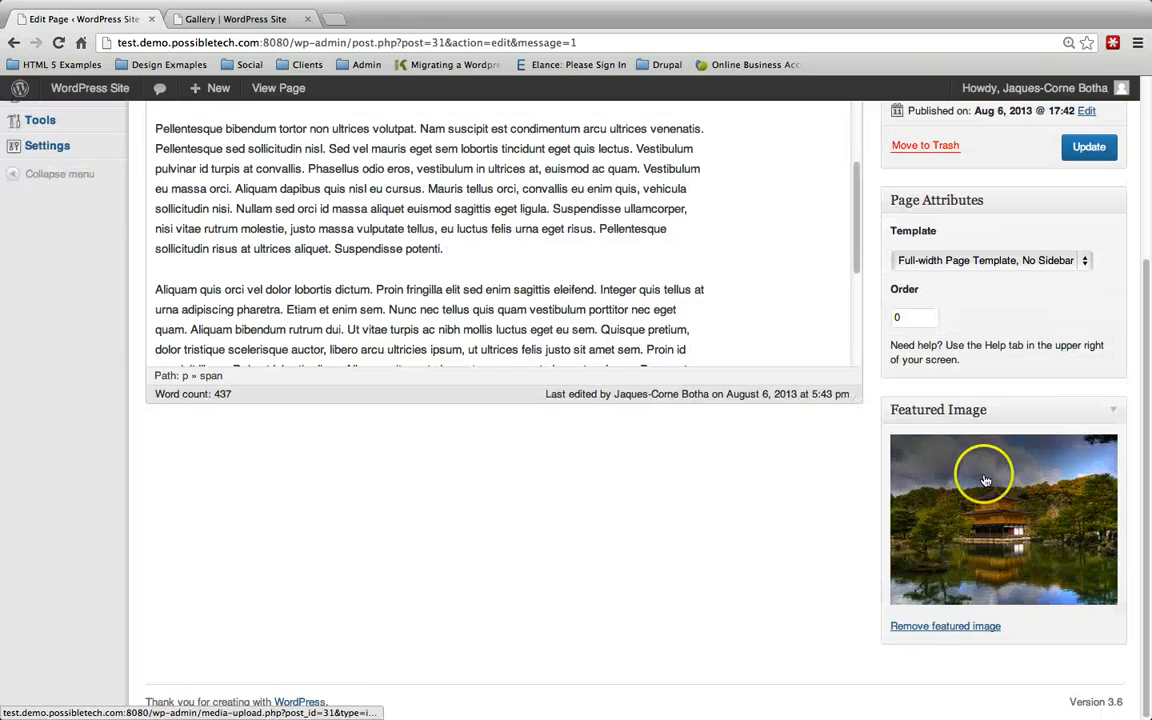
scroll(856, 458, "up", 3)
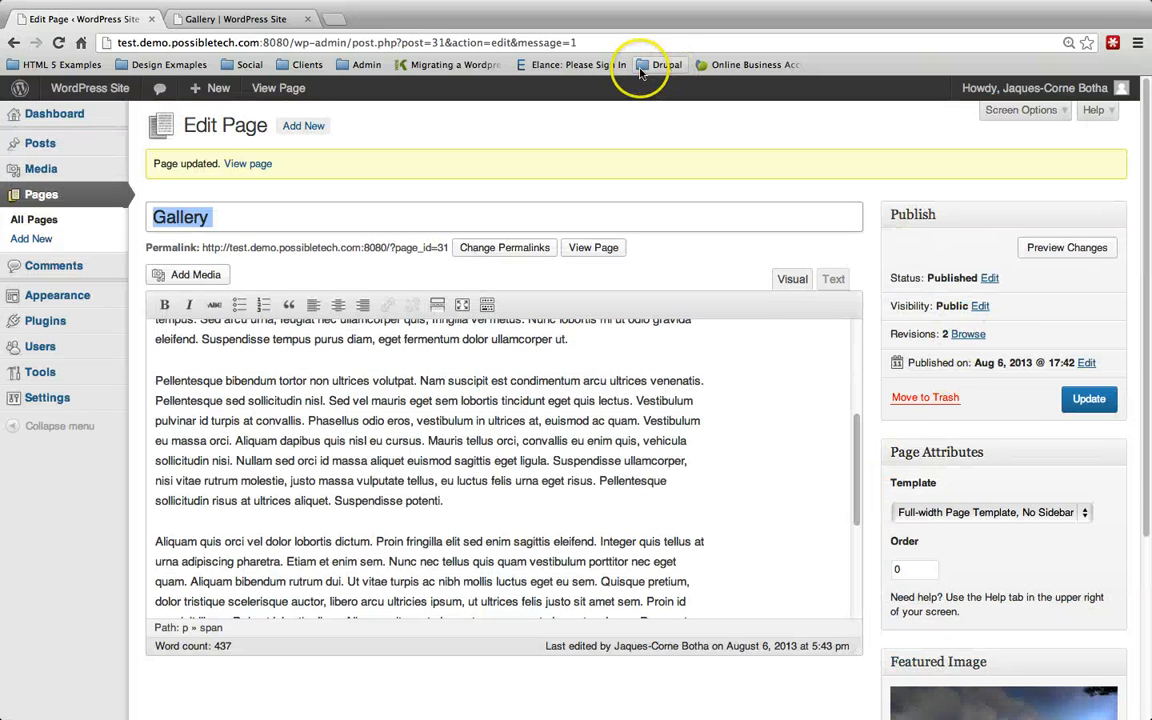
left_click(258, 18)
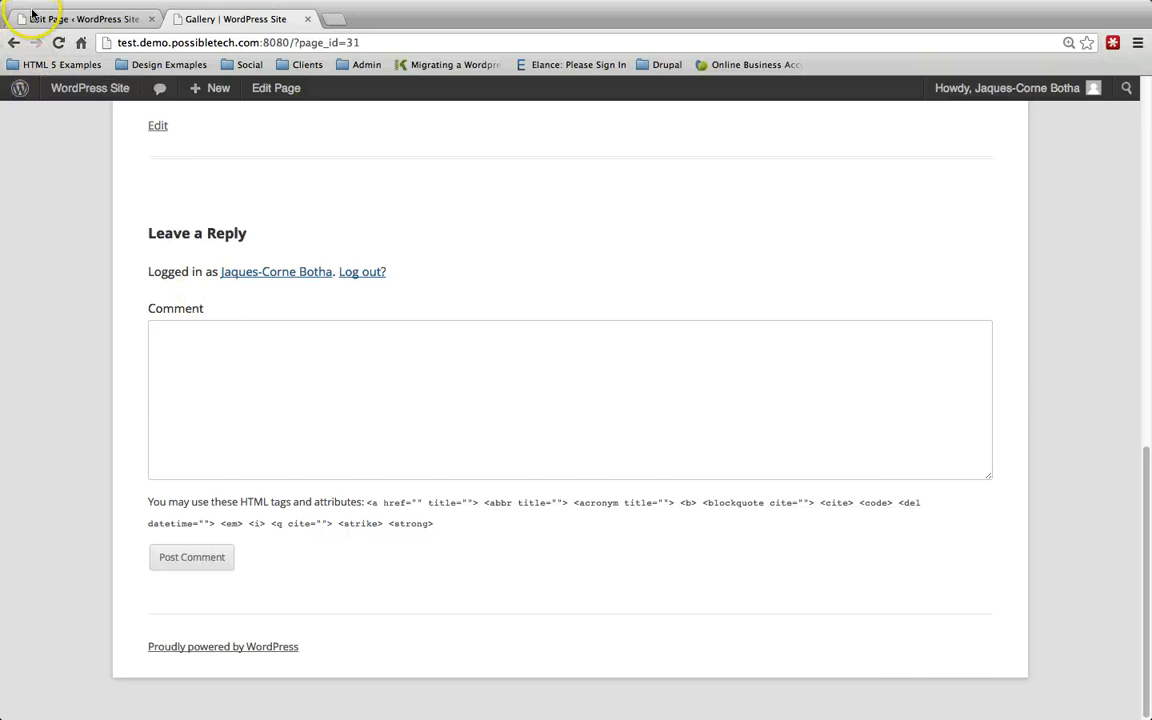
- Go back to the Gallery page's editor and review its body text, publishing options, page attributes and featured image
left_click(30, 15)
scroll(386, 342, "down", 5)
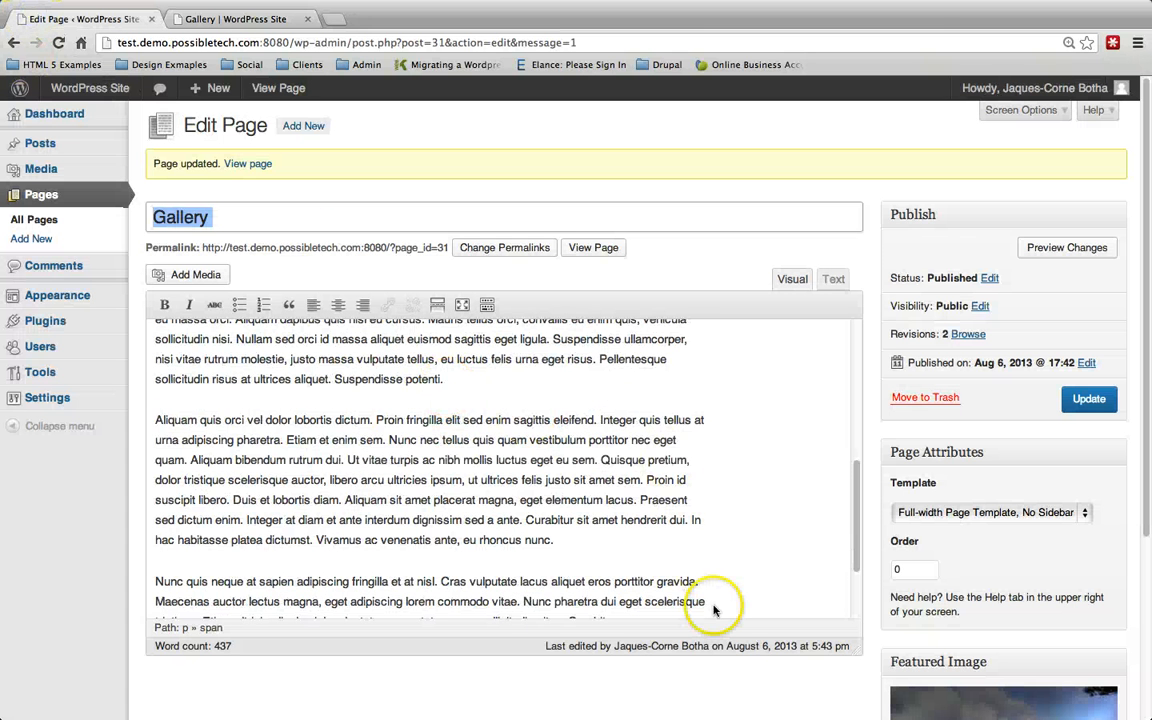
scroll(707, 532, "down", 1)
scroll(740, 668, "down", 2)
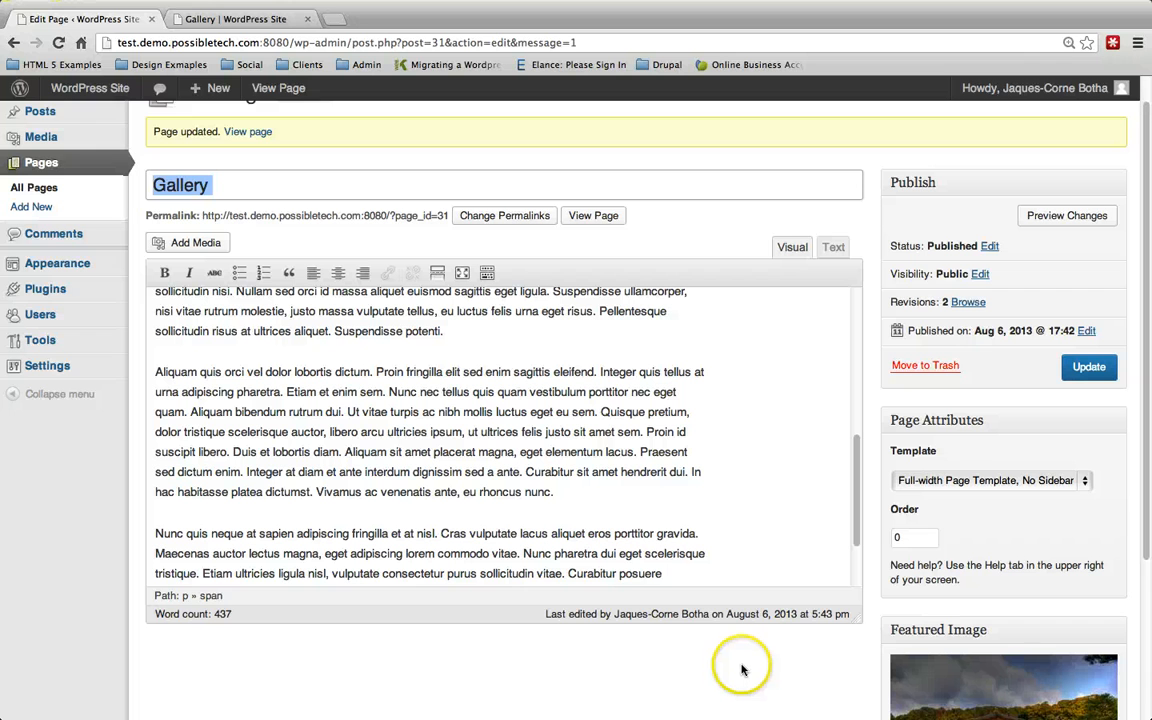
scroll(738, 671, "down", 1)
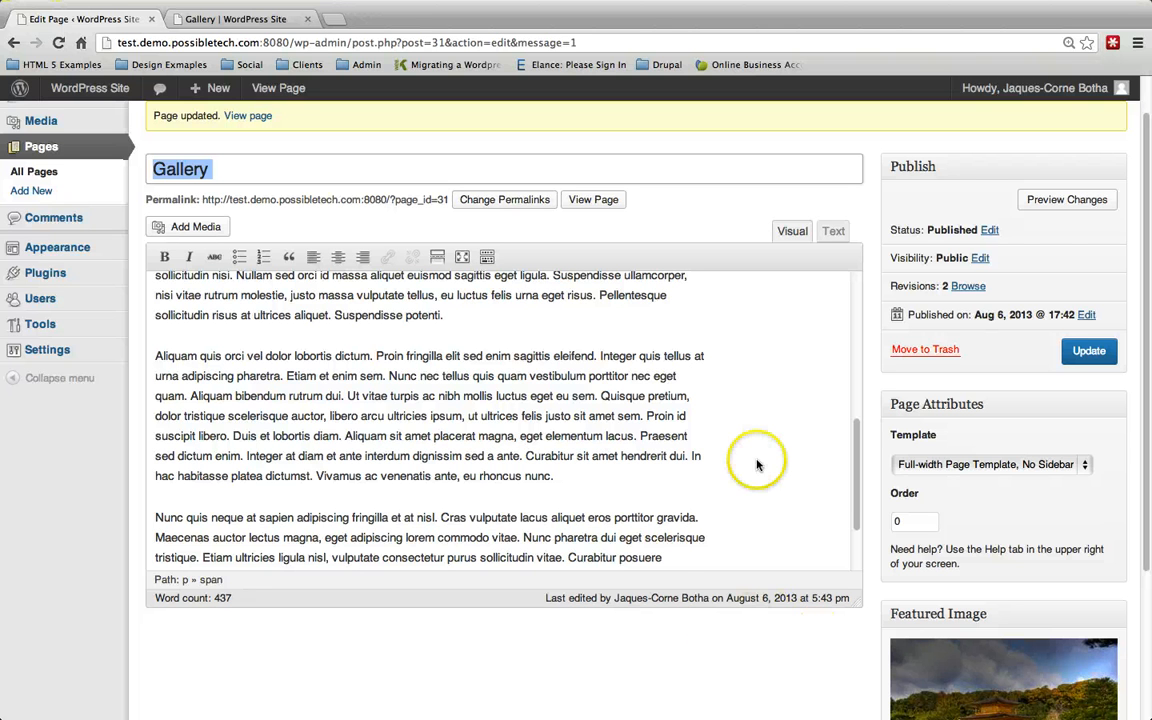
scroll(748, 455, "up", 8)
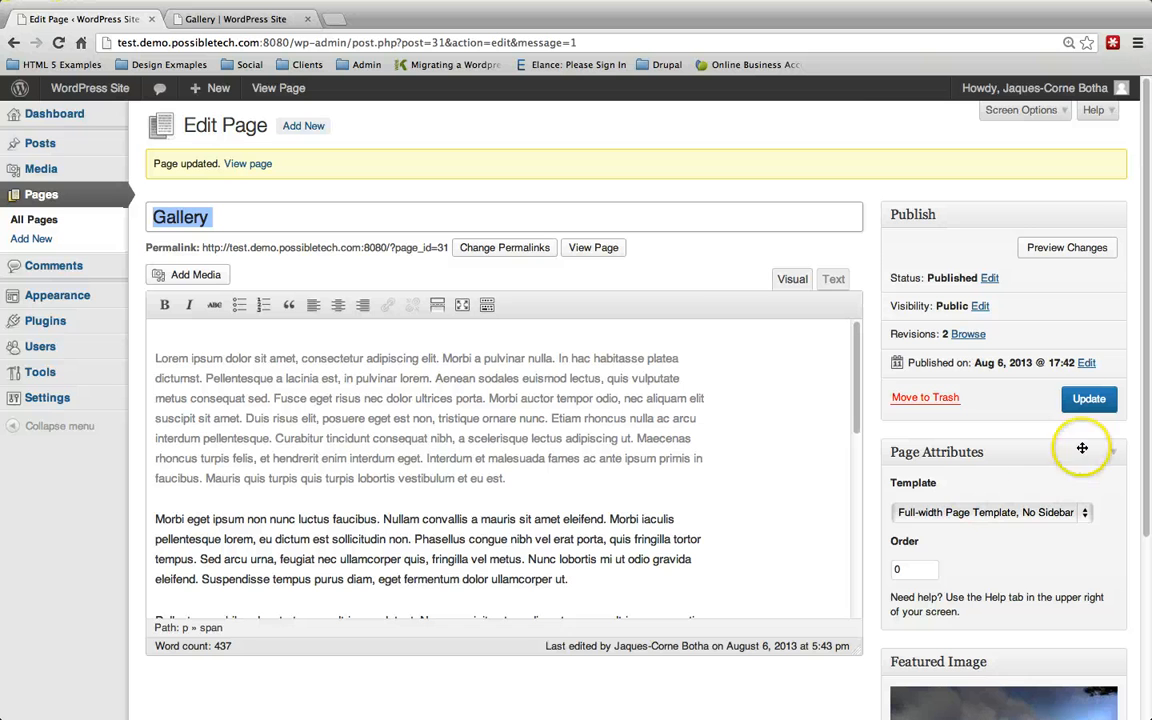
scroll(850, 530, "down", 10)
scroll(810, 640, "down", 3)
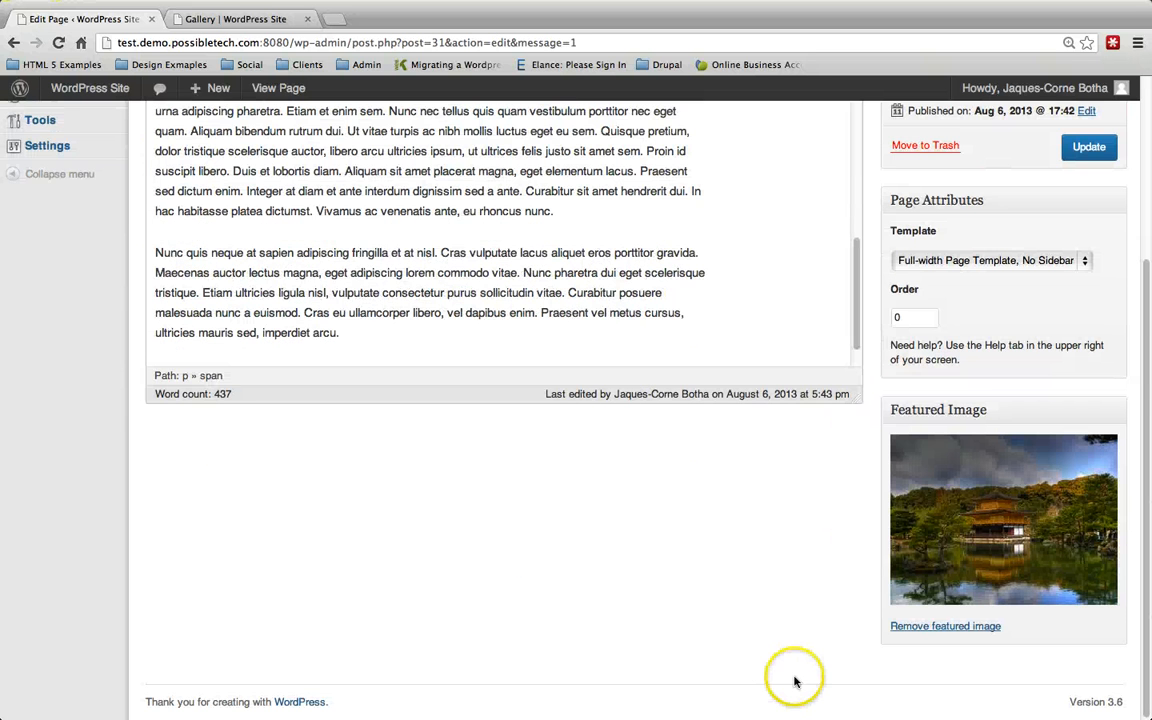
scroll(793, 681, "up", 3)
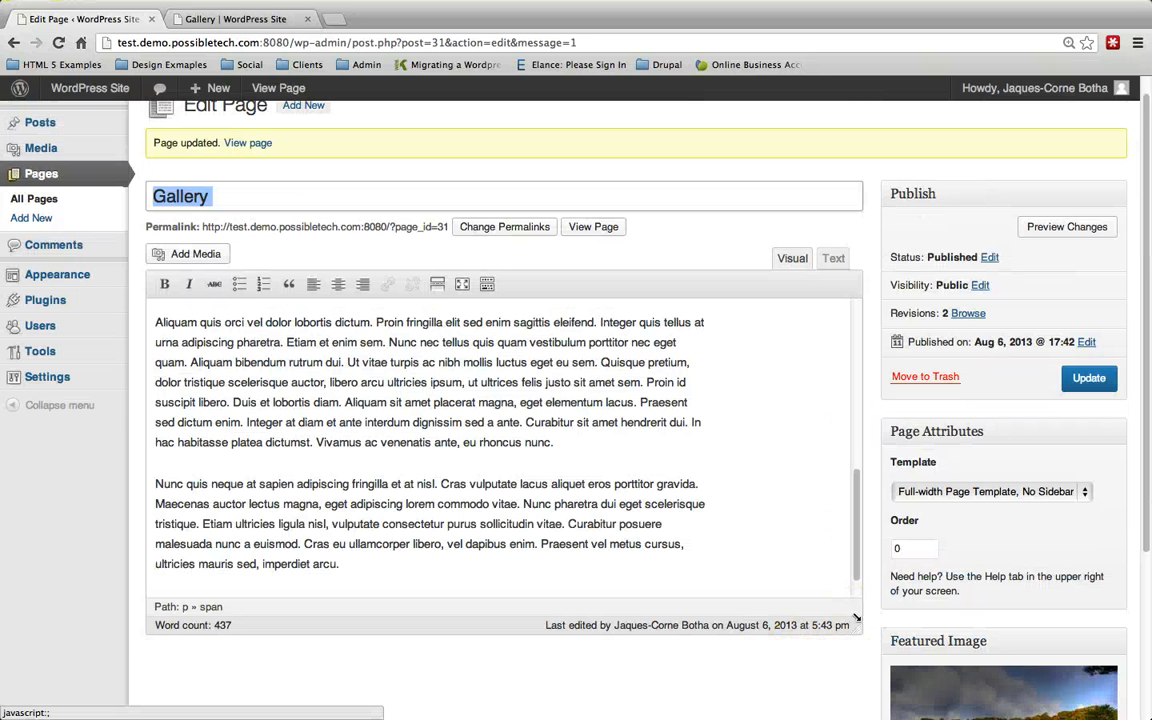